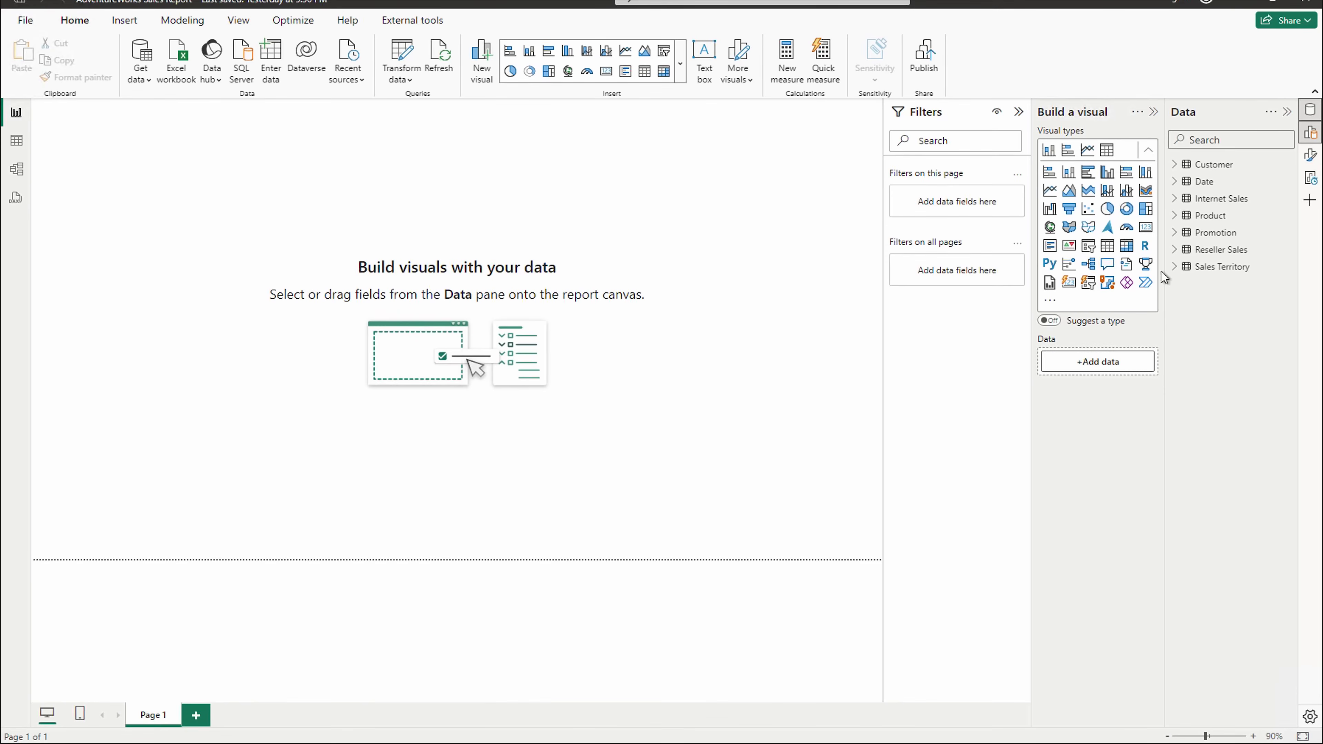
- View the model diagram with the properties pane hidden, then return to the empty report page
click(17, 169)
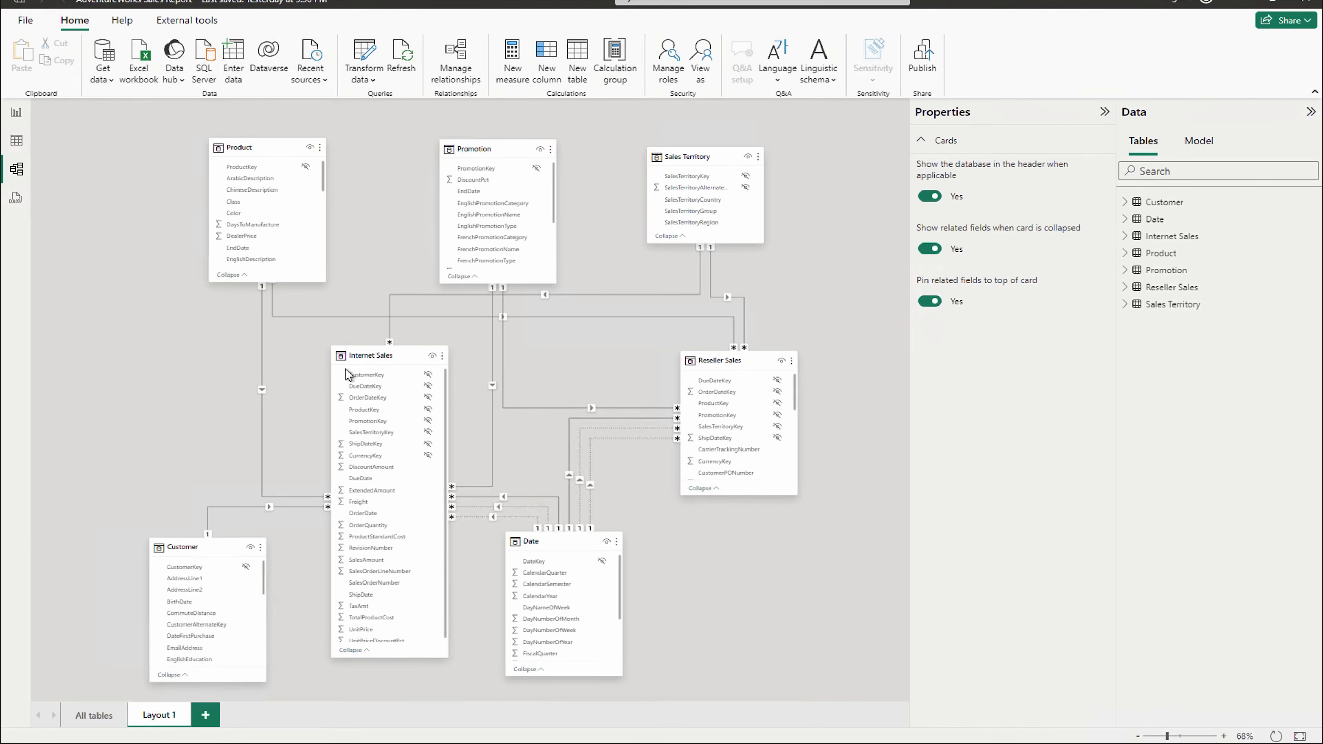
click(1102, 115)
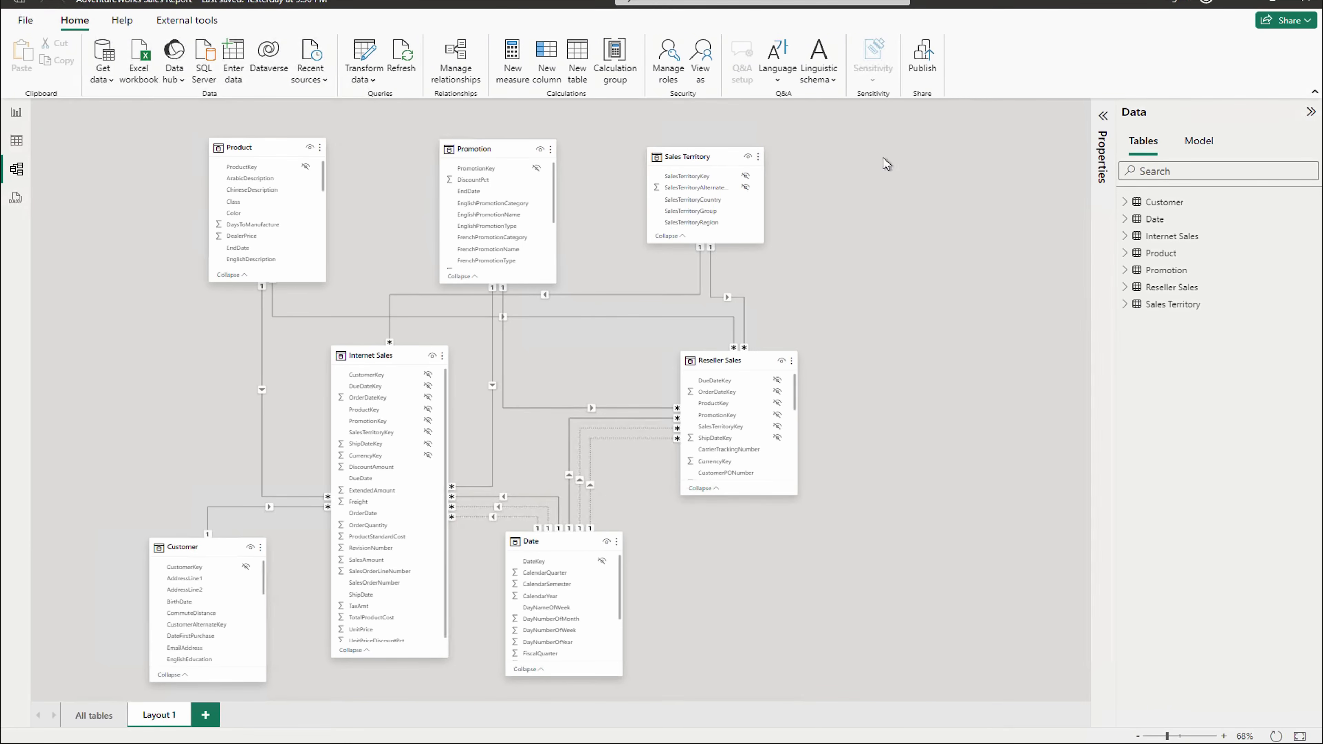
click(16, 116)
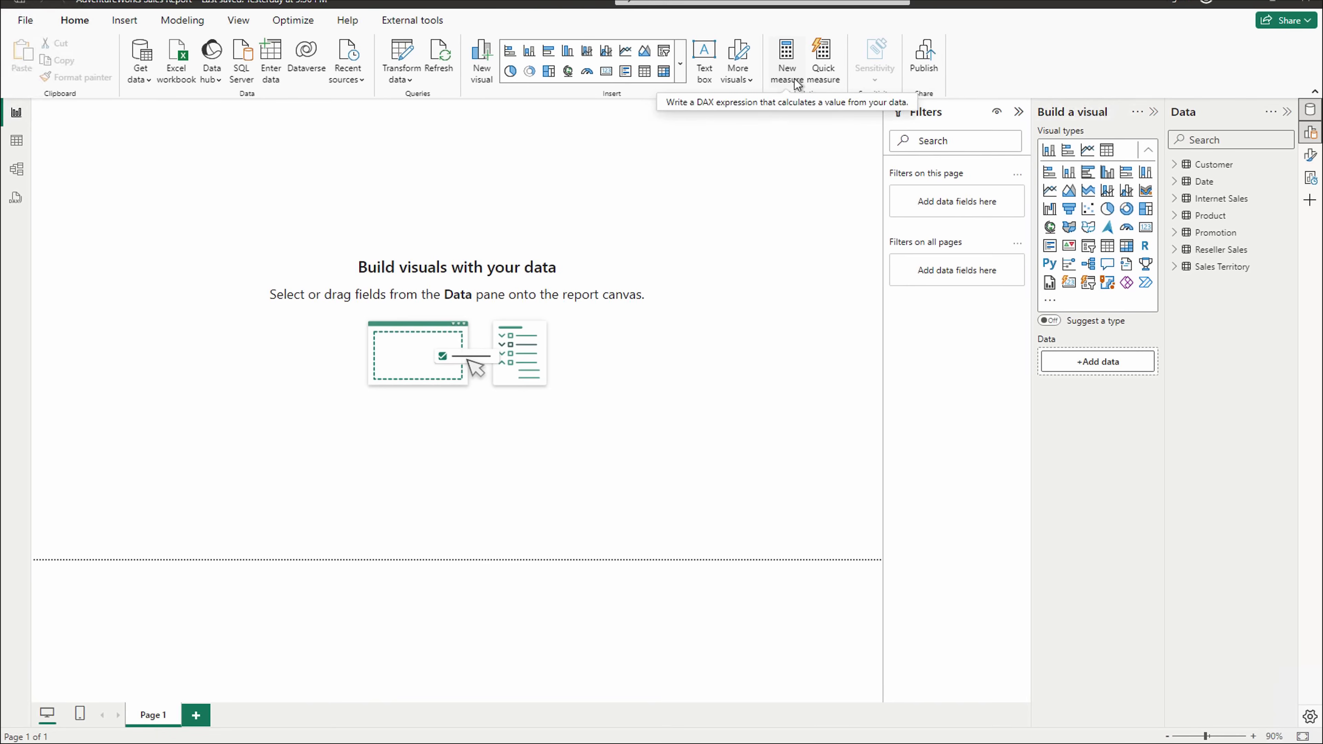
- Open Quick measure and try Copilot suggestions, signing in with a work account e-mail
click(824, 81)
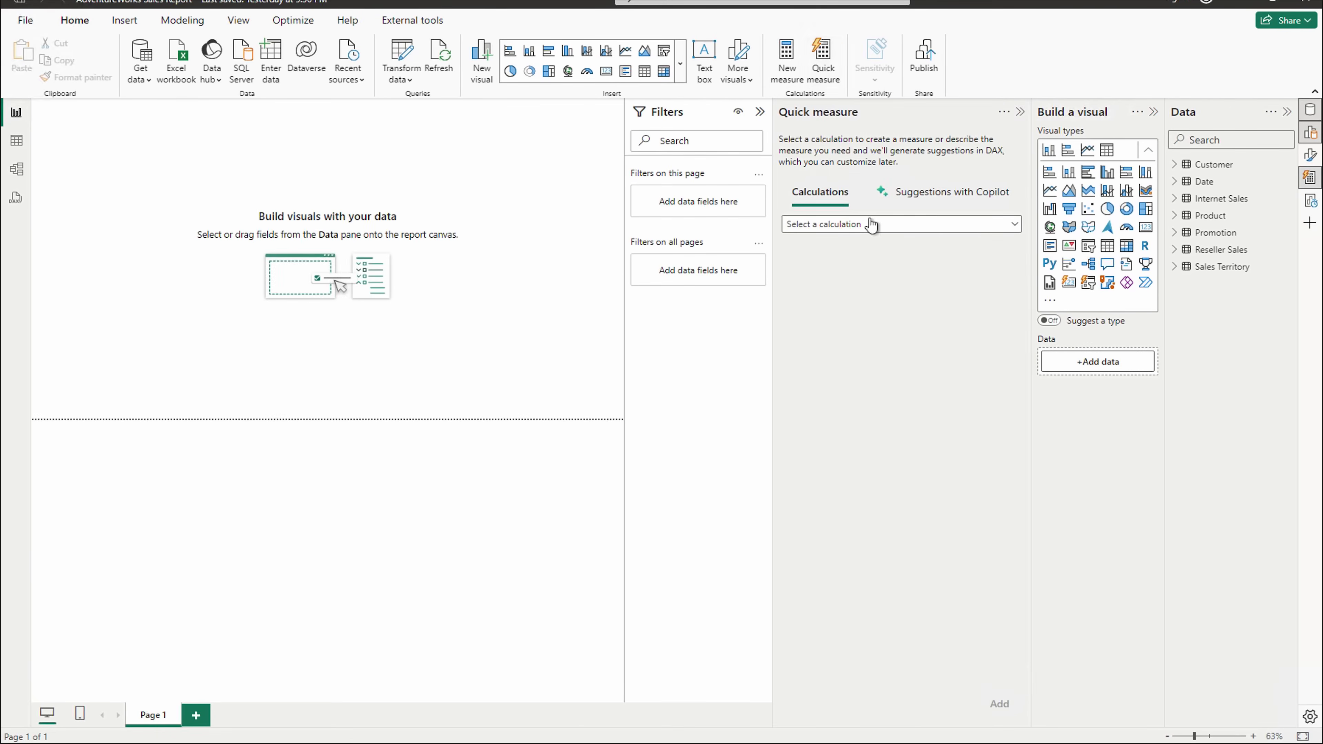
click(943, 207)
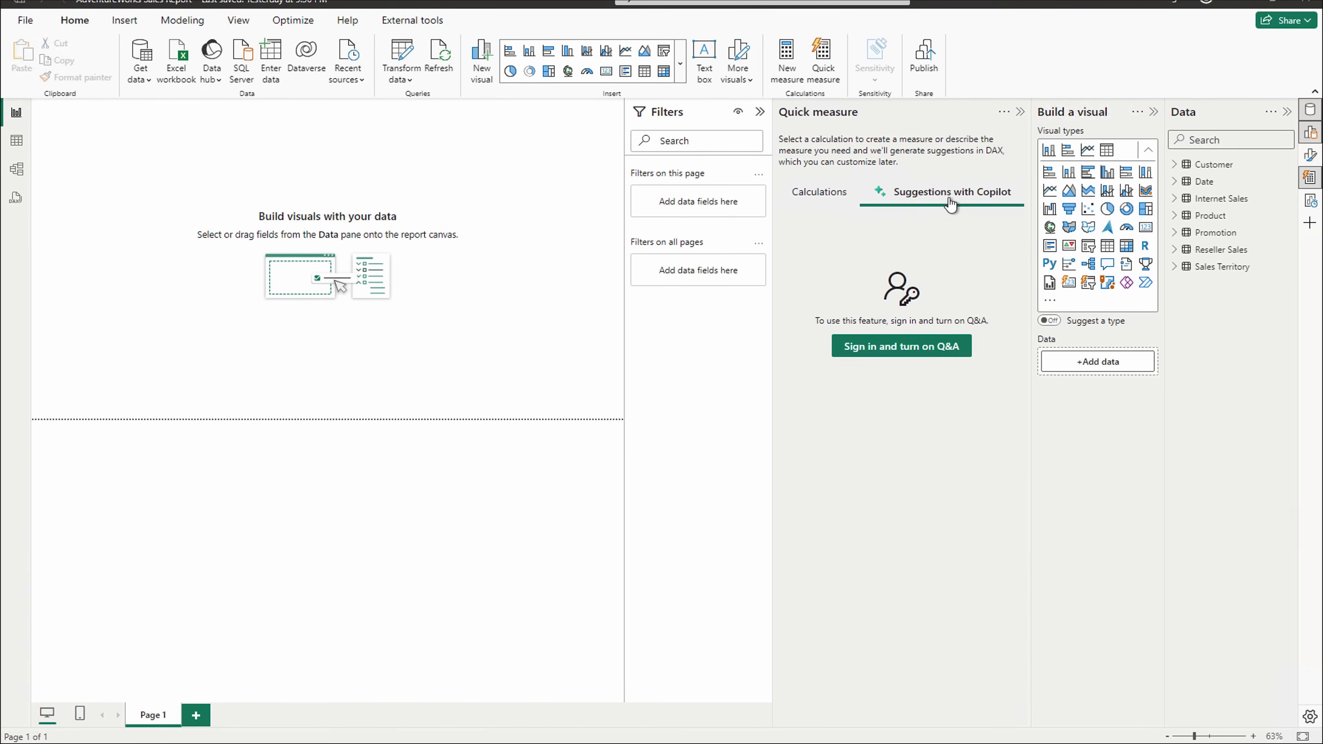
click(933, 345)
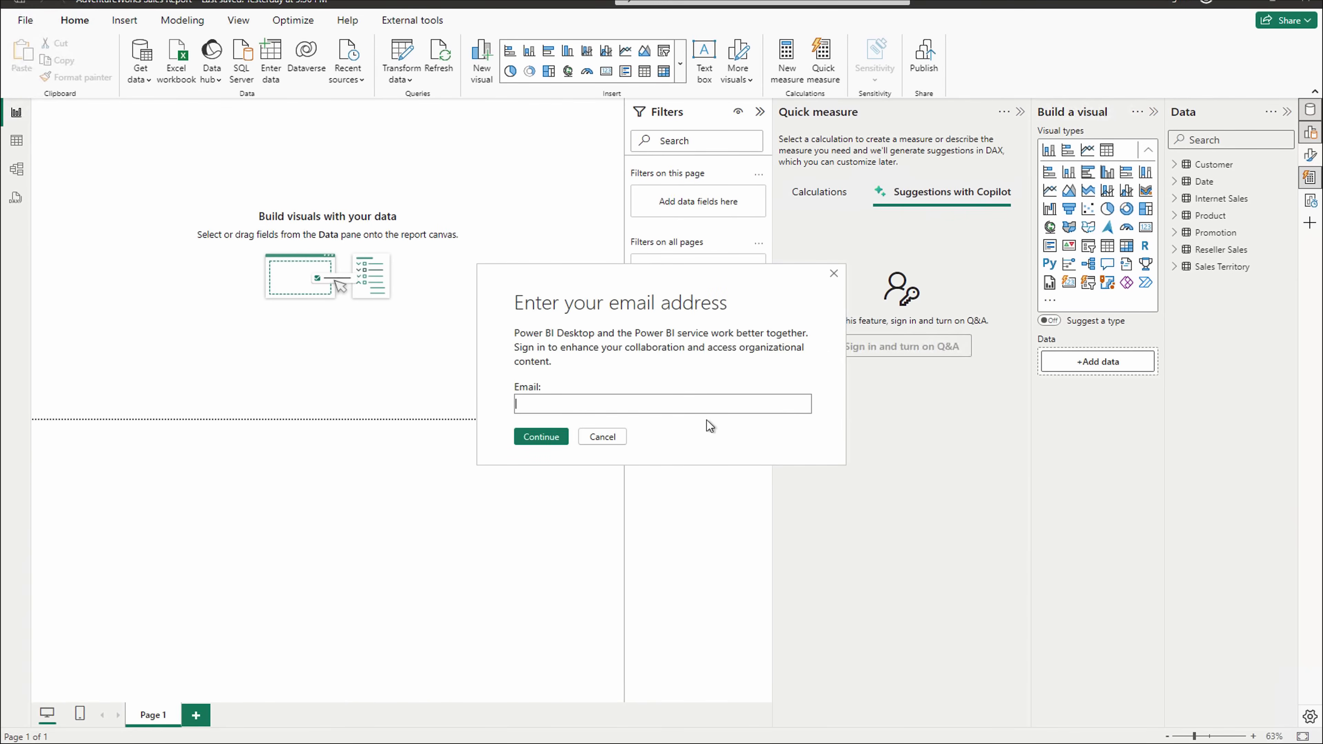
click(712, 401)
key(Return)
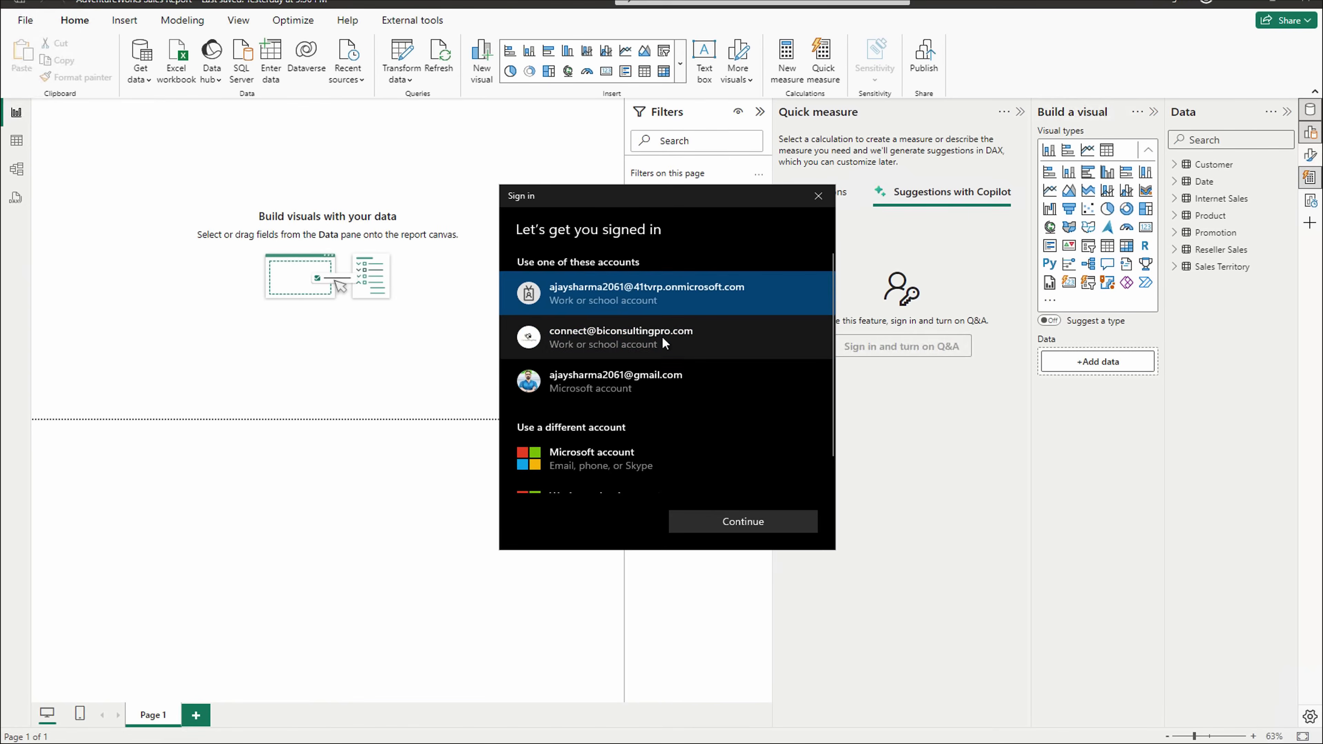
click(662, 336)
click(762, 522)
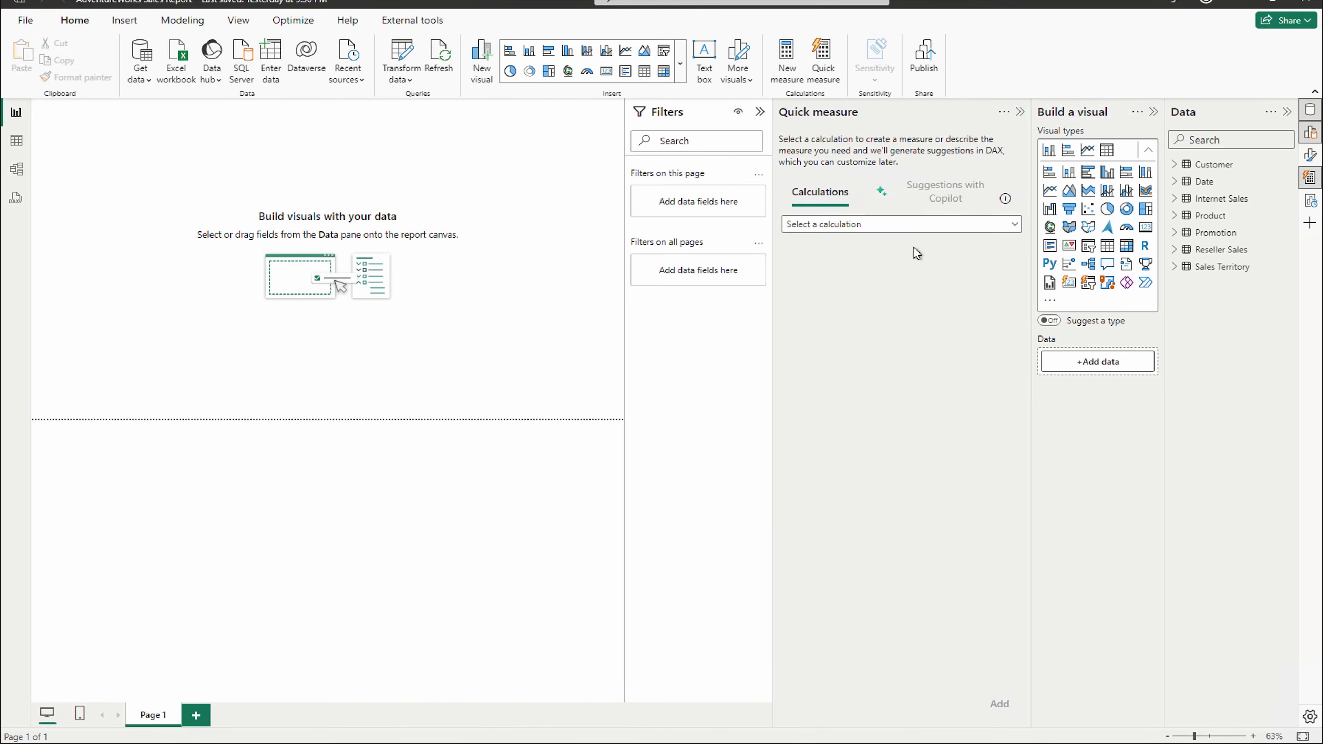
click(943, 201)
click(895, 225)
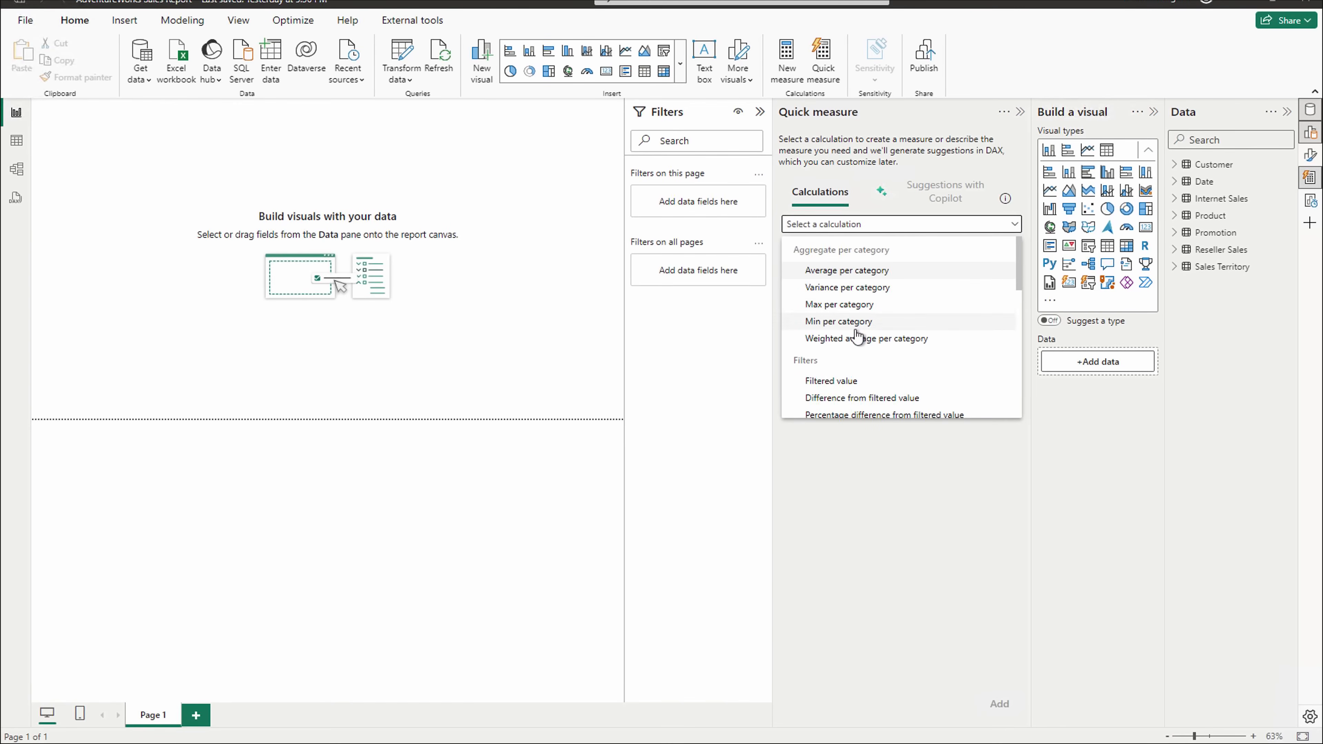
scroll(871, 376, down, 1)
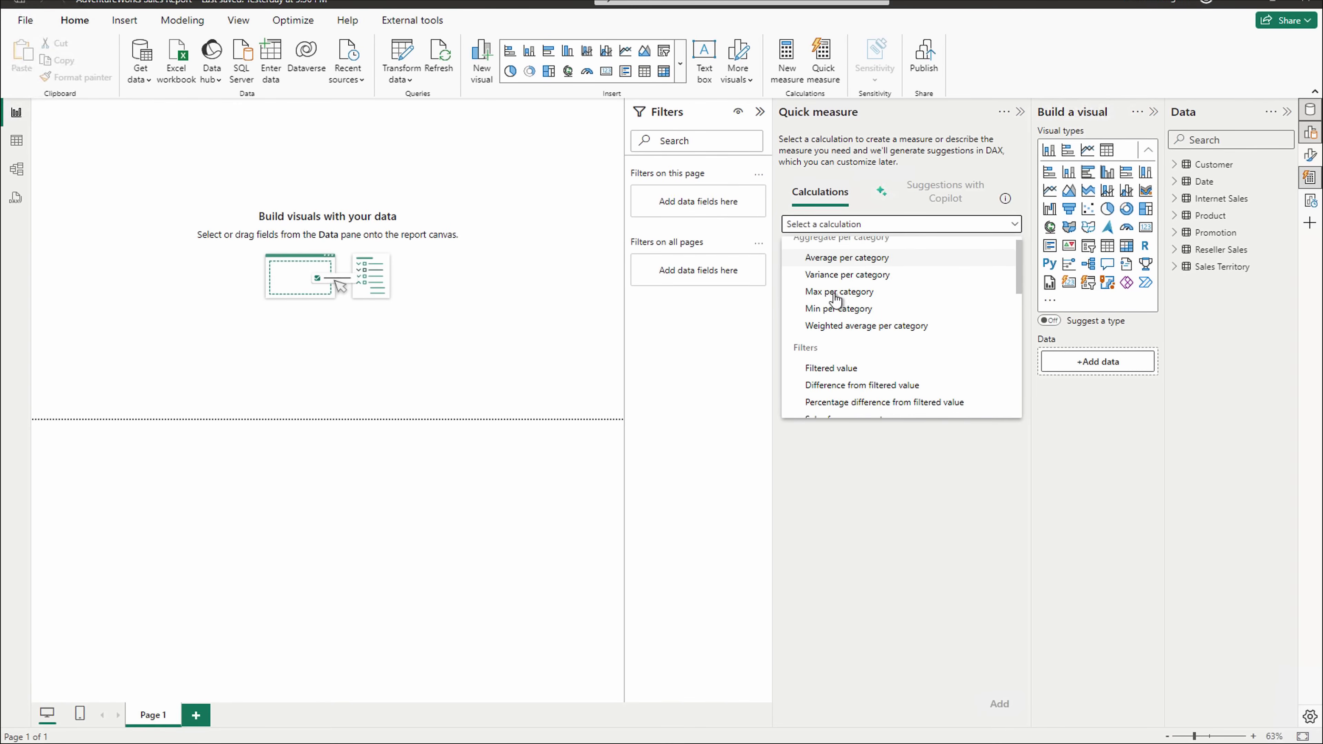
scroll(842, 379, down, 3)
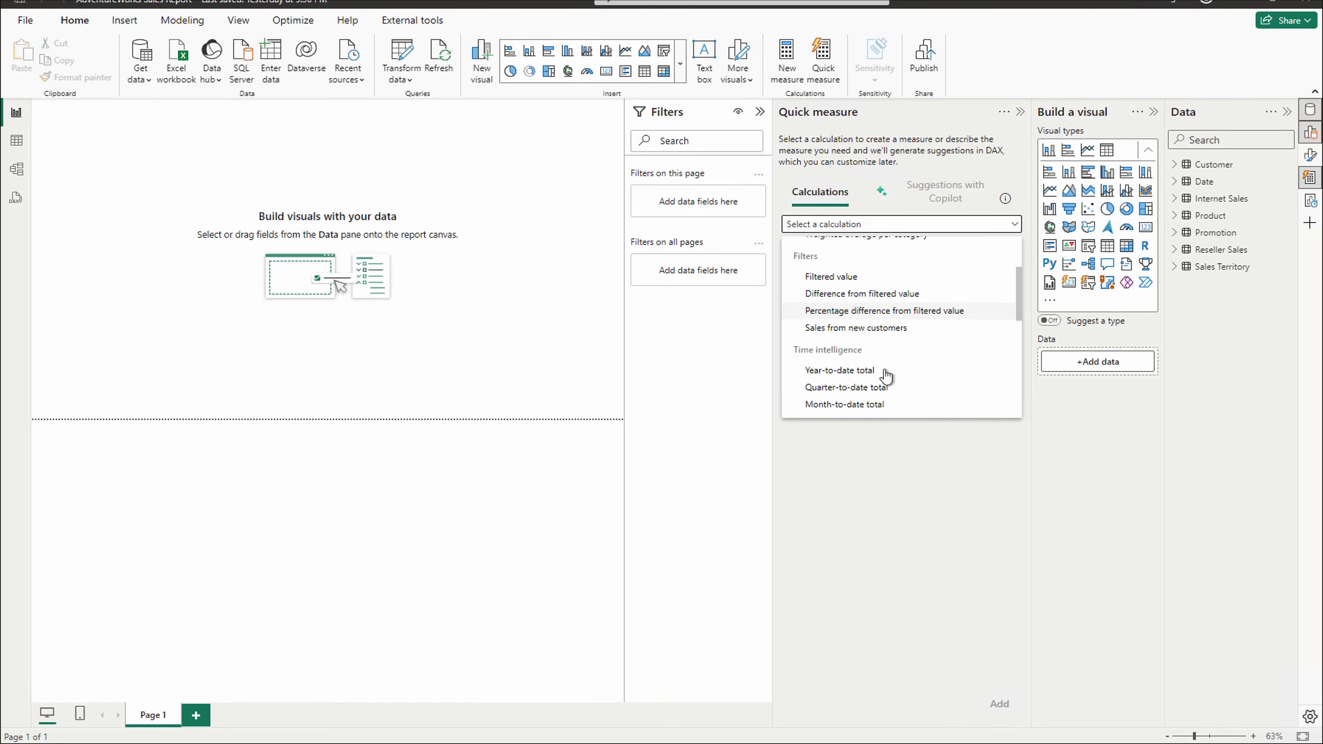
scroll(886, 375, down, 1)
click(919, 505)
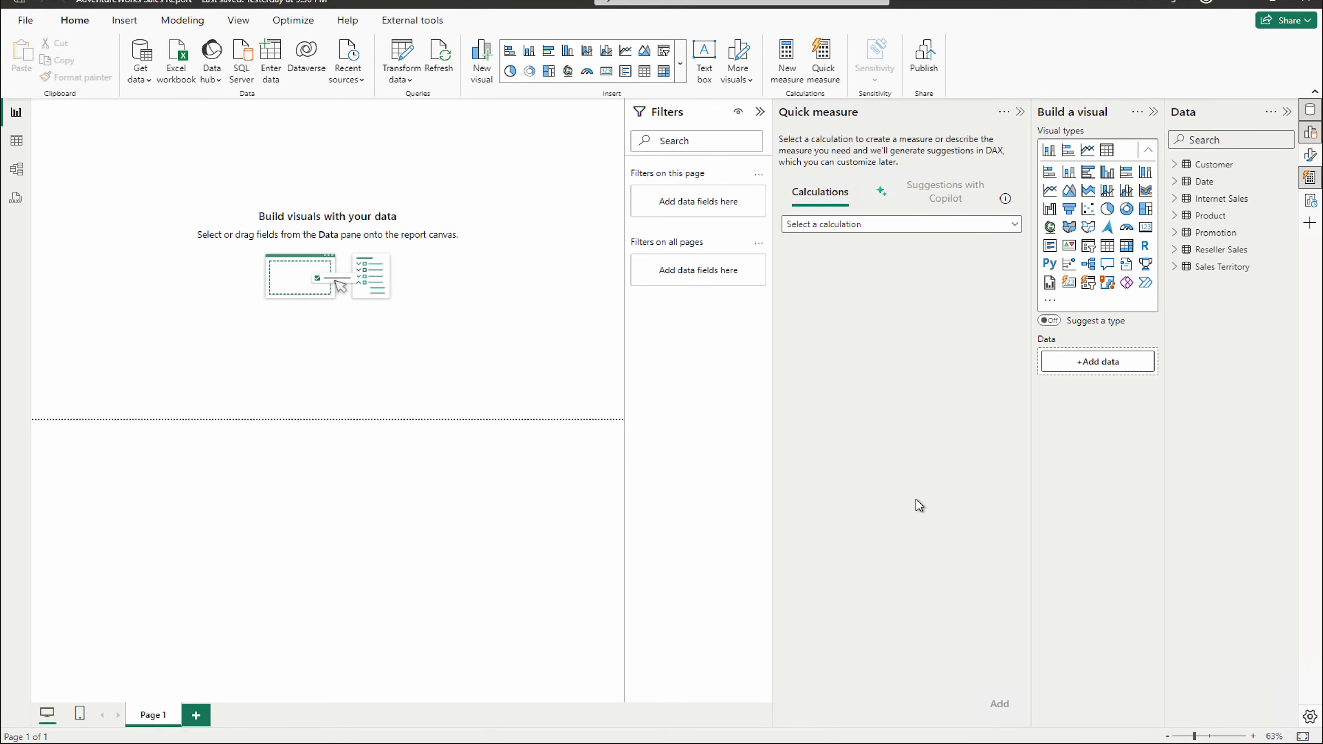
click(784, 68)
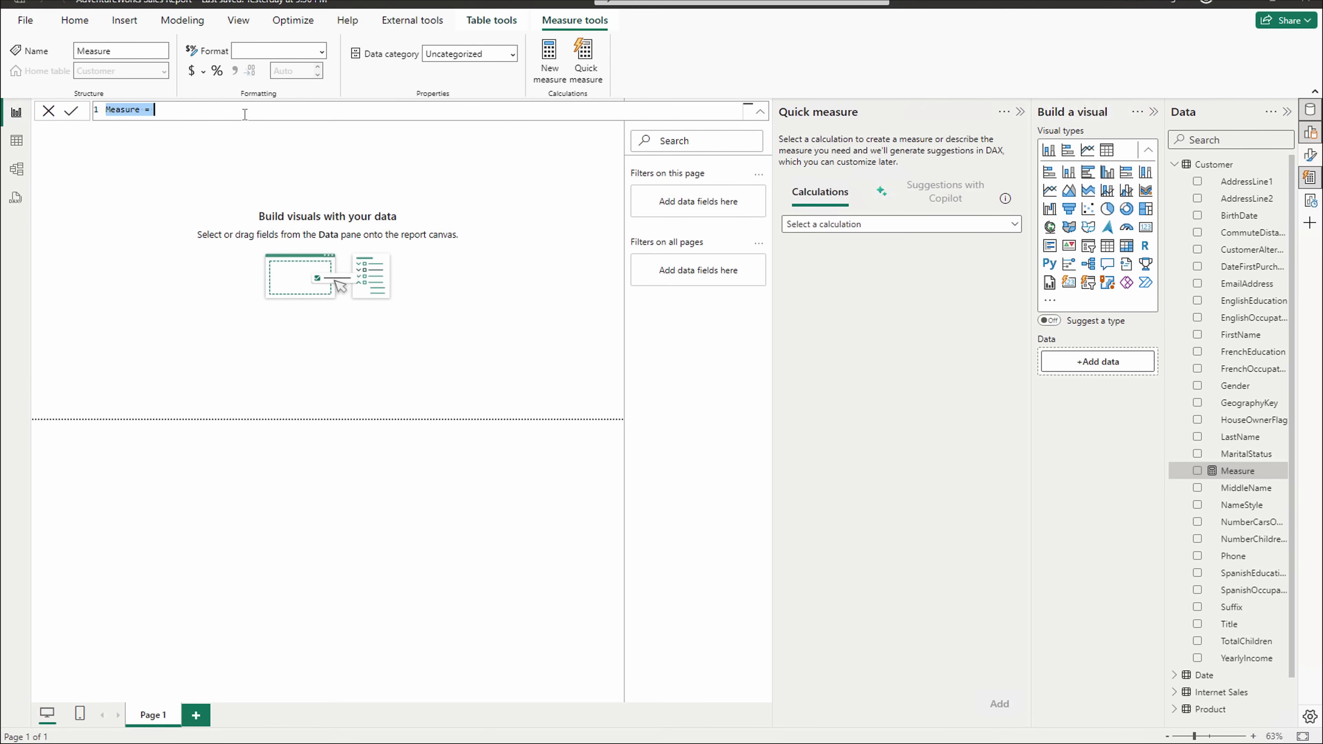
- Rename the new measure to 'Total Sales Revenue =' and add empty lines below for its expression
text(Total Sales Revenue)
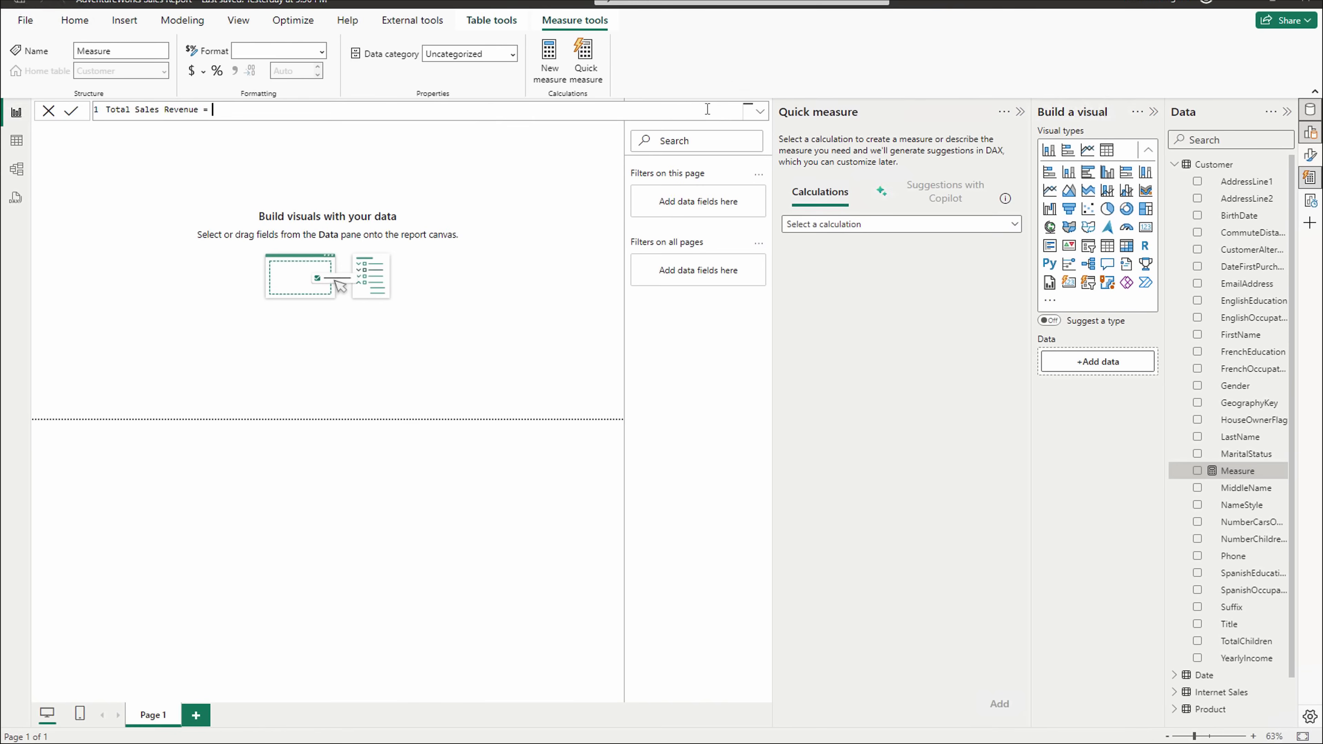
key(shift+Return)
key(shift+Return)
key(shift+Return)
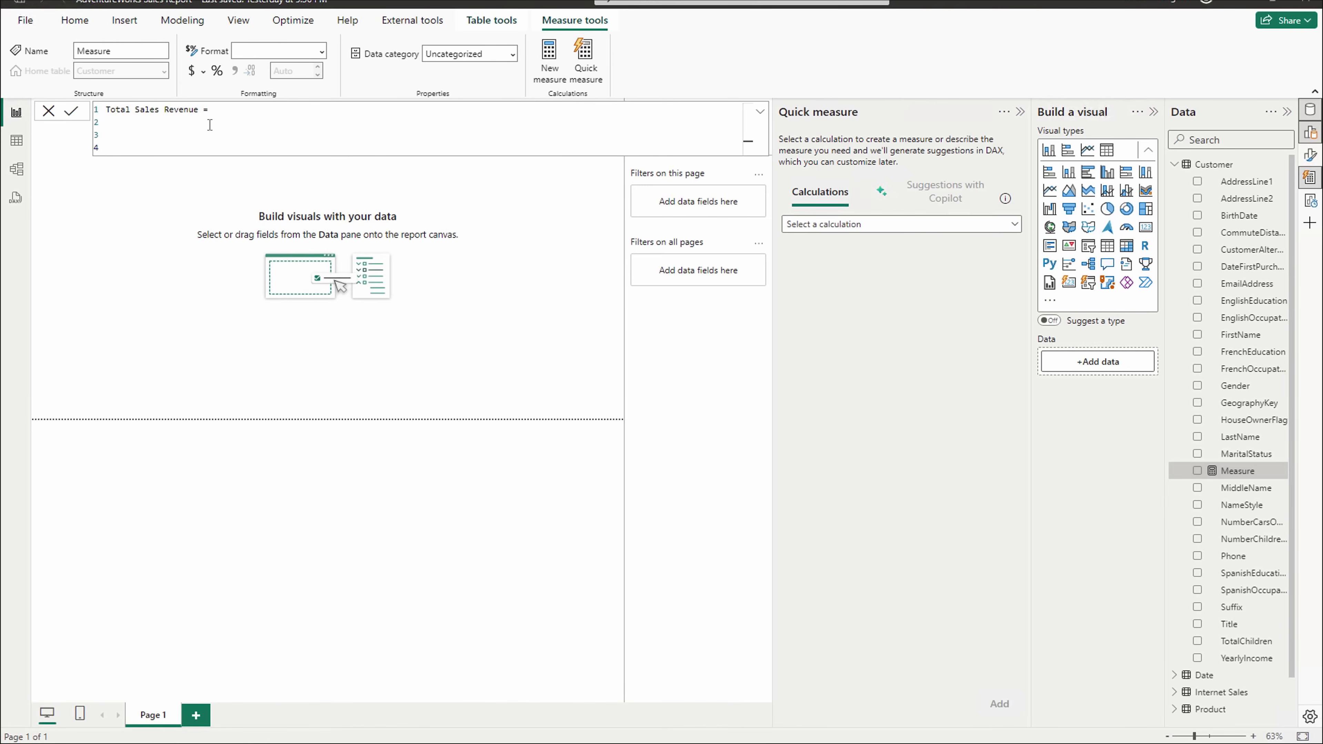
key(Up)
- Define Total Sales Revenue as SUM('Internet Sales'[SalesAmount]) and commit the measure
text(SUM)
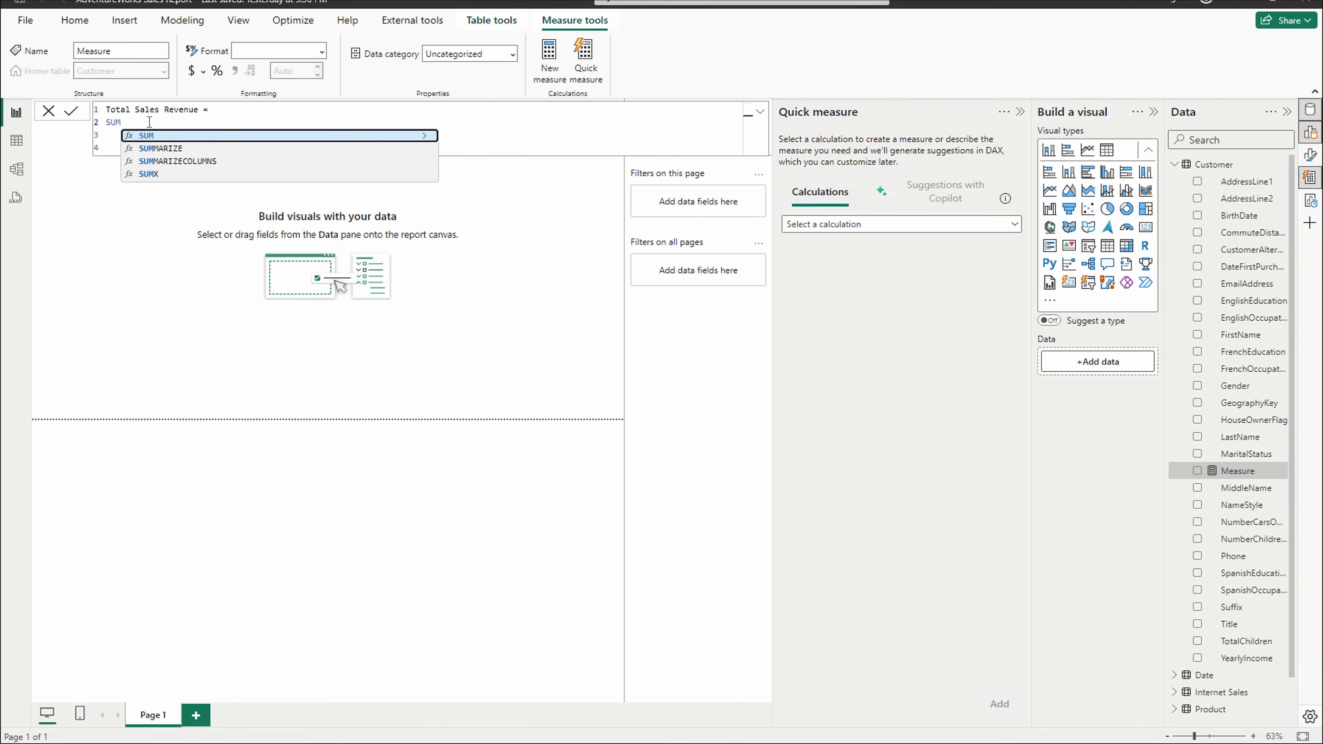
text(()
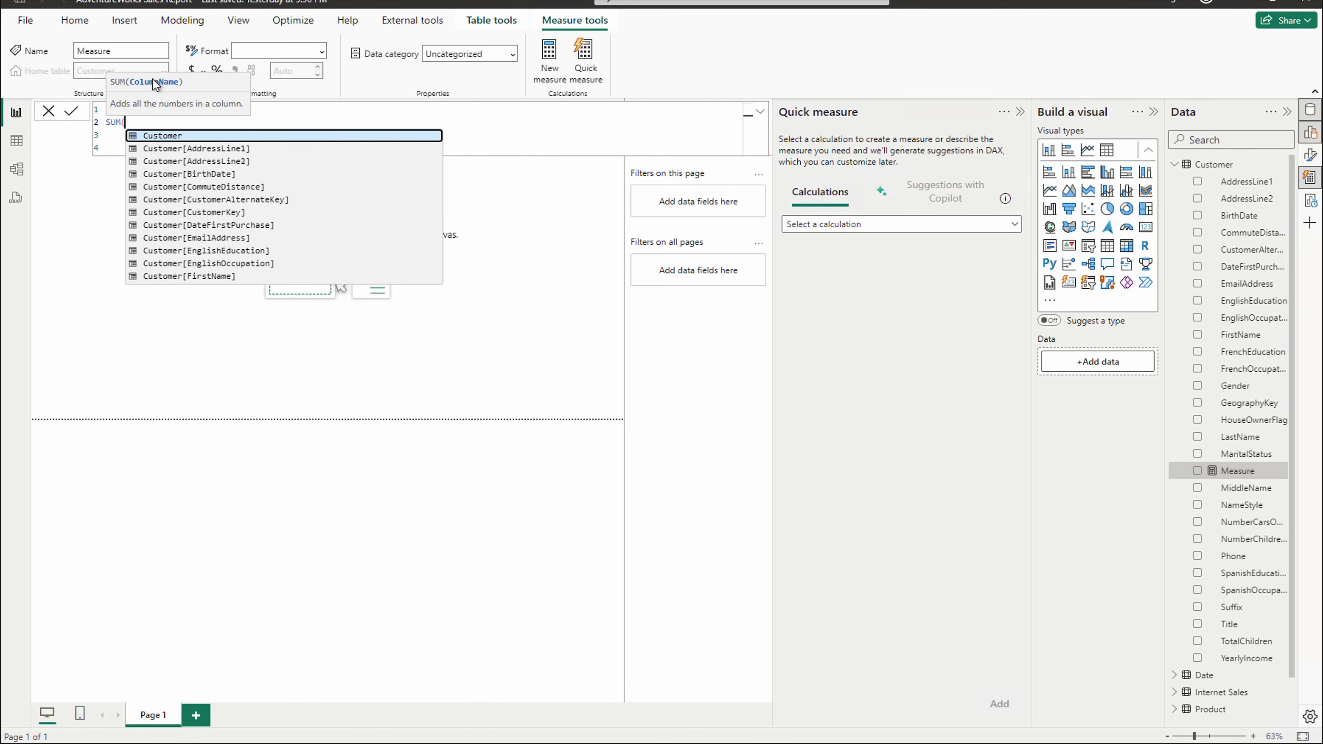
text(salesam)
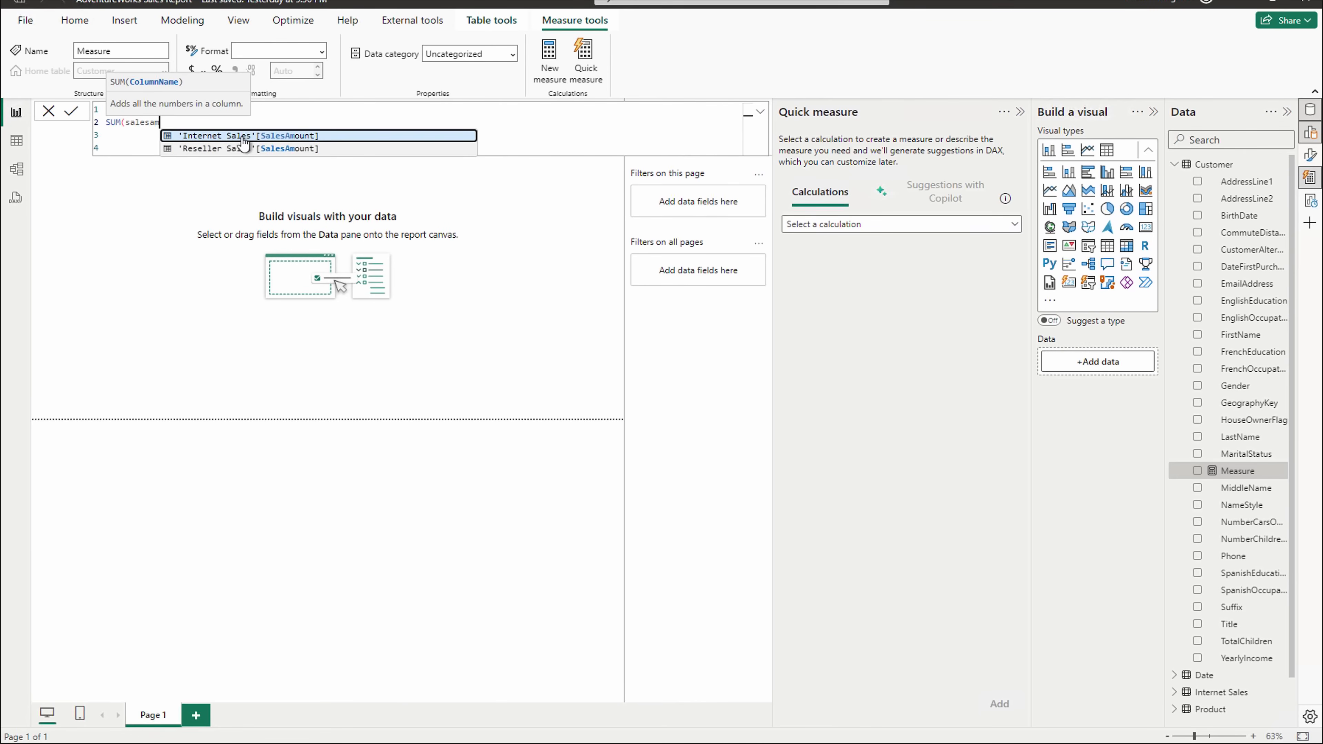
click(243, 137)
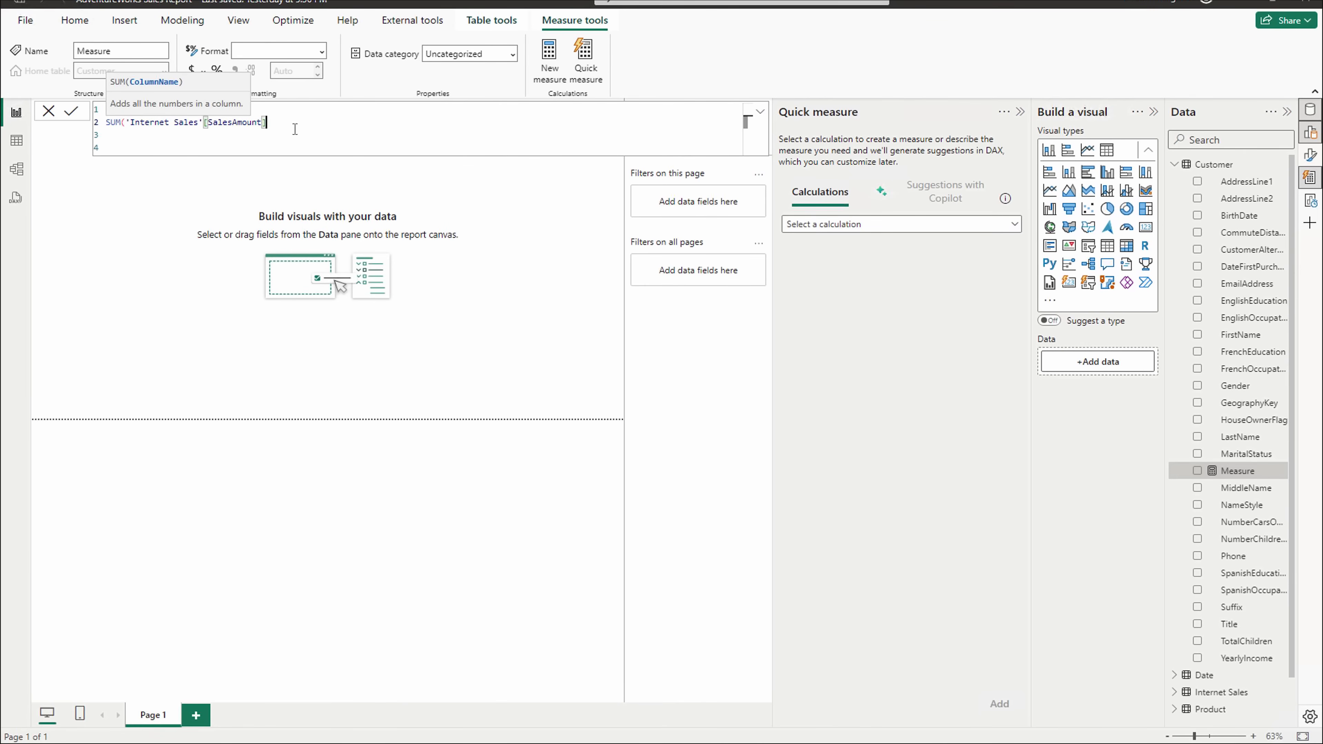
text())
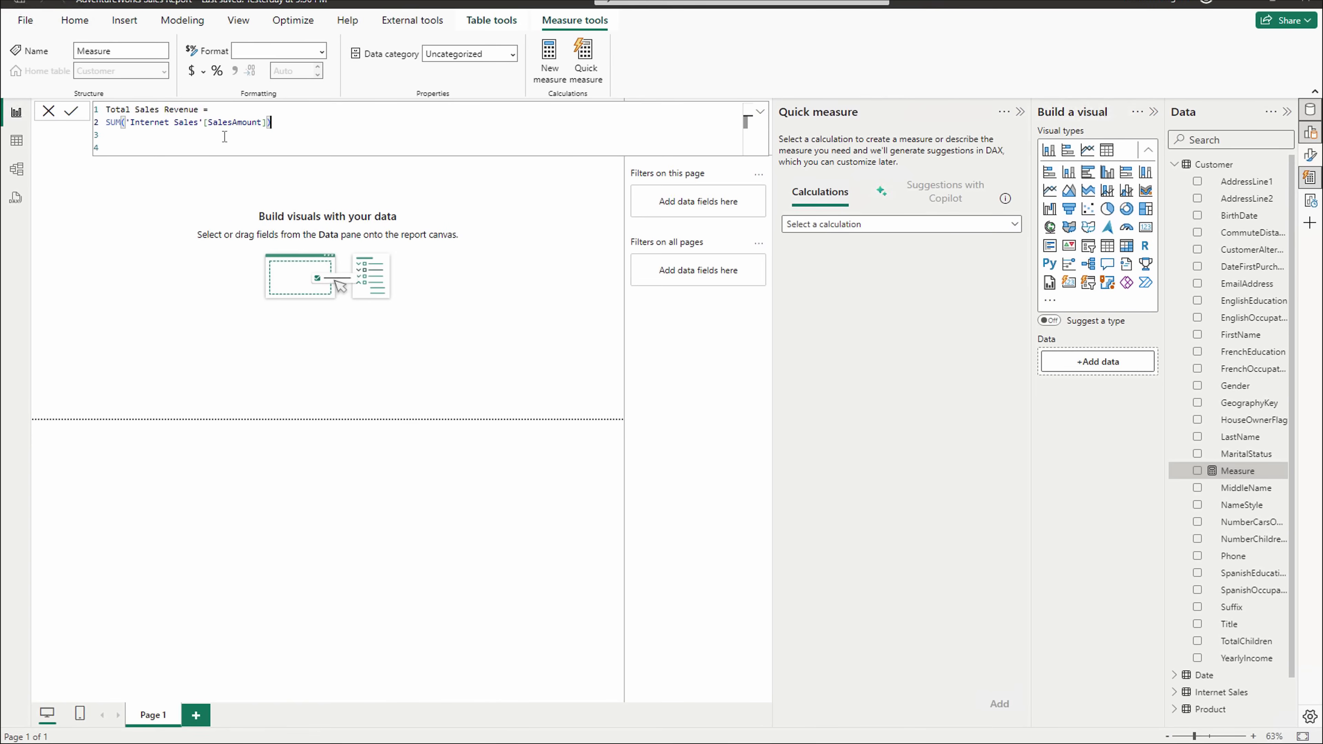
click(75, 110)
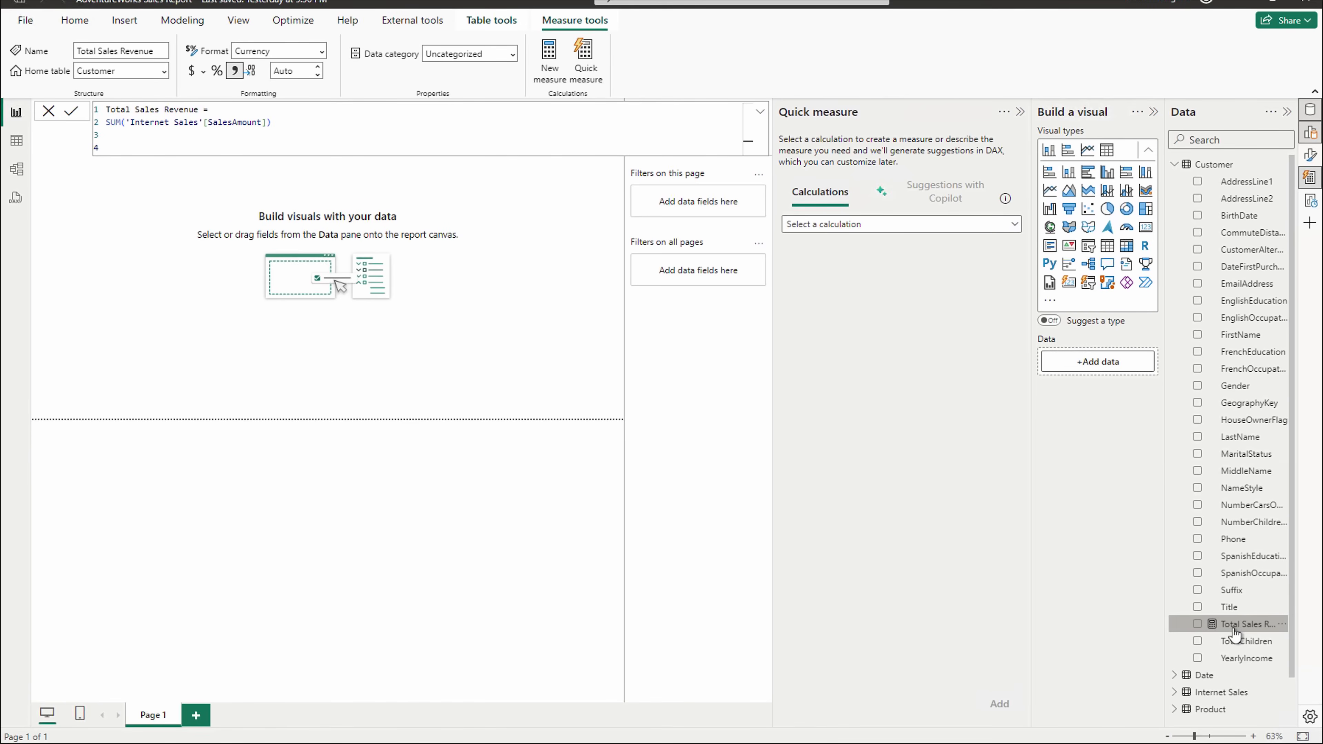
- Add a Total Sales Revenue card ($29.36M) to the page and resize it wider and shorter
drag(1235, 635, 306, 309)
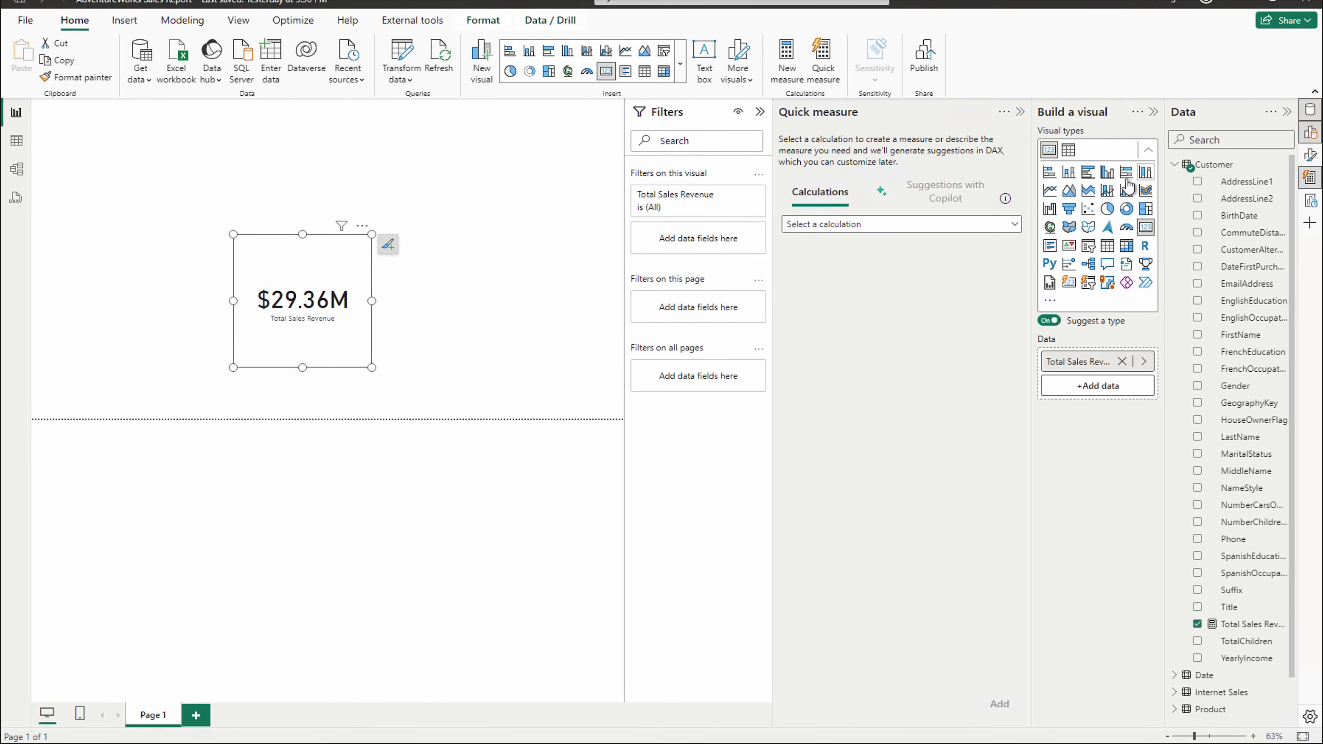
click(1110, 247)
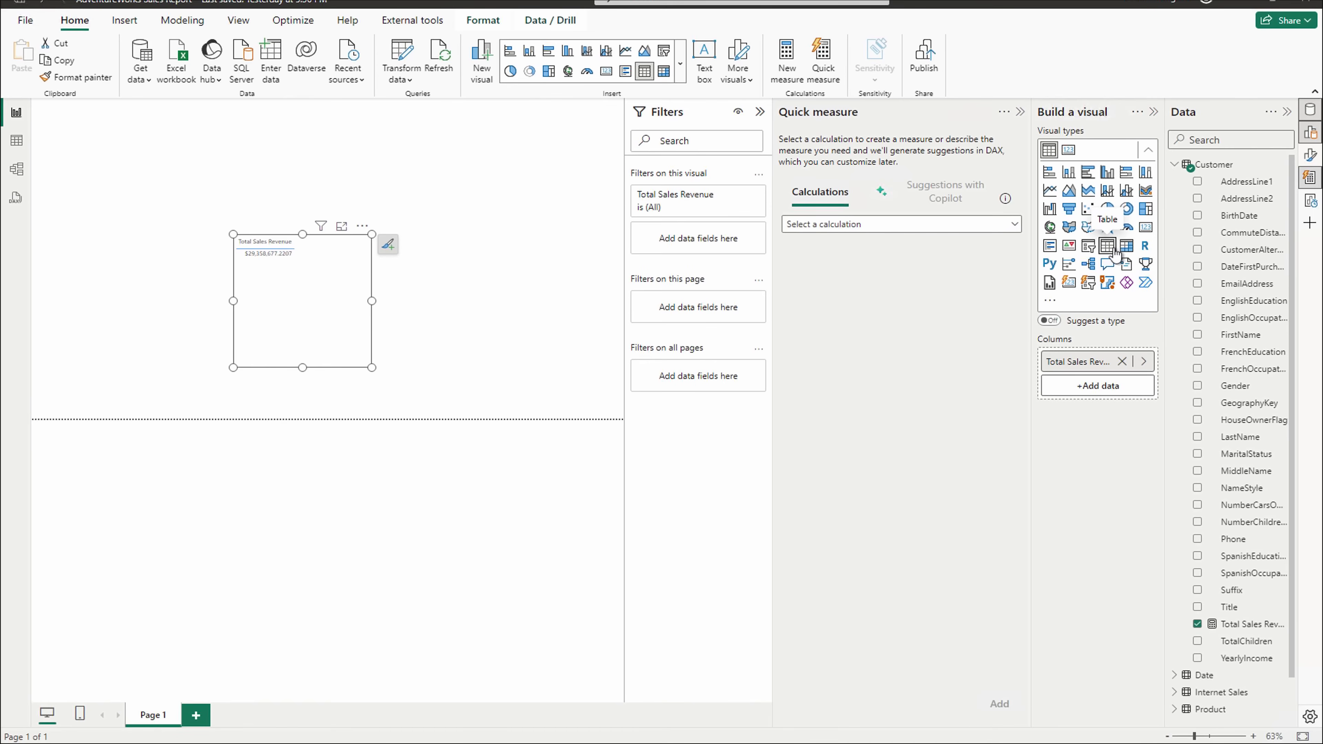
click(1145, 228)
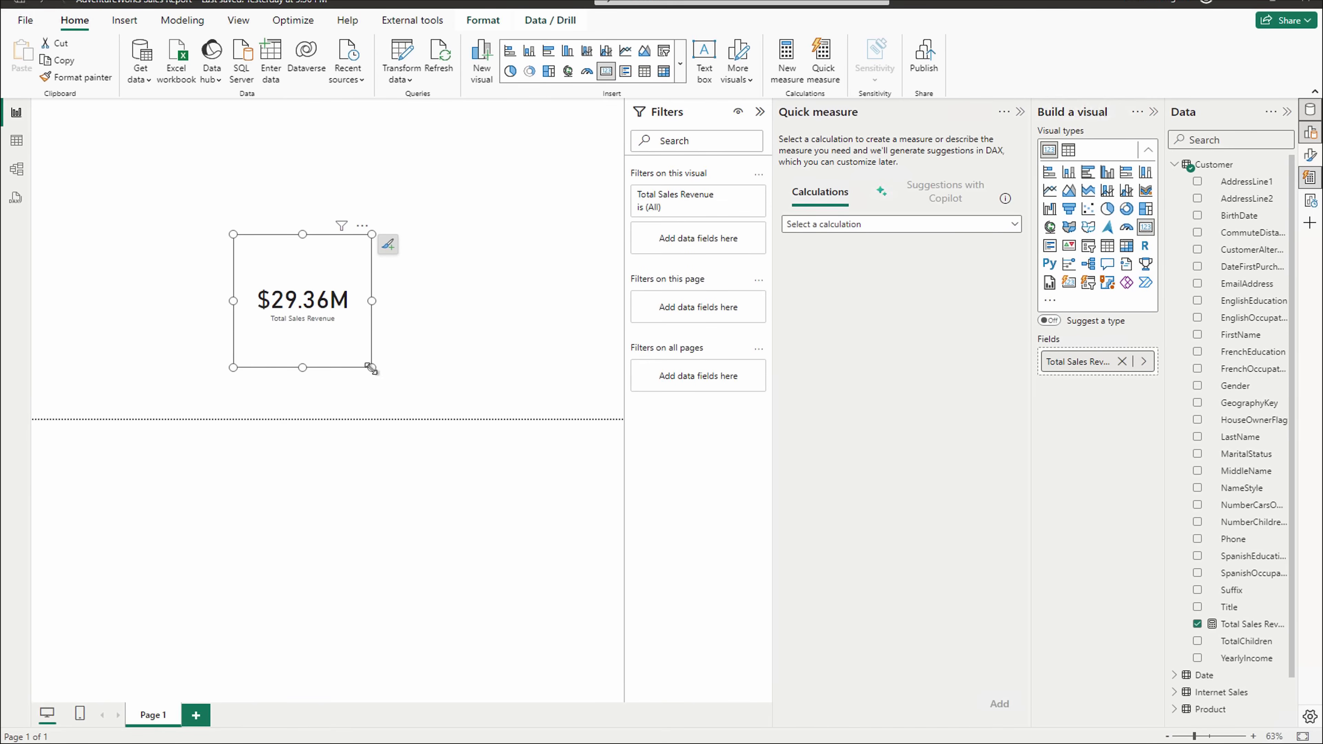
mouse_move(373, 369)
mouse_down()
mouse_move(437, 329)
mouse_move(438, 279)
mouse_move(398, 278)
mouse_move(388, 333)
mouse_move(410, 342)
mouse_move(428, 312)
mouse_move(187, 176)
mouse_up()
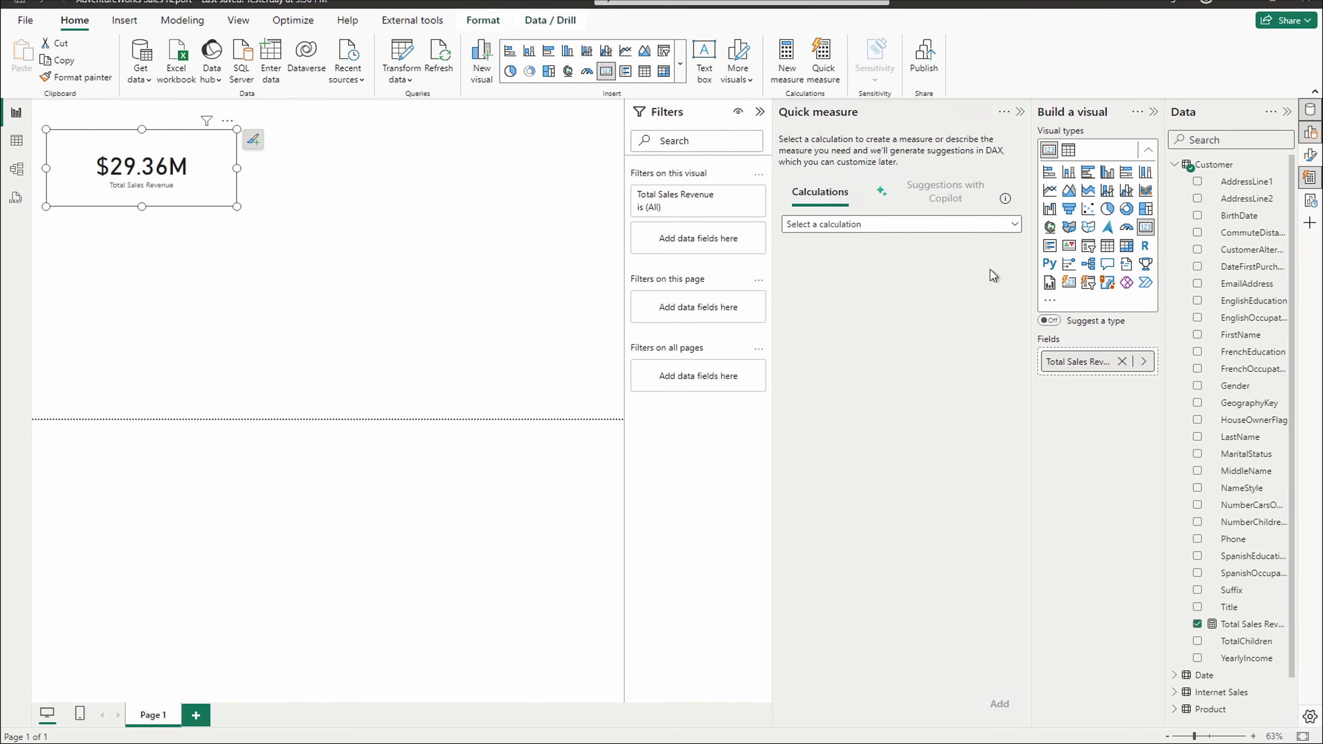
- Widen the Data pane, collapse the Customer table, and deselect the revenue card
drag(1155, 190, 1092, 189)
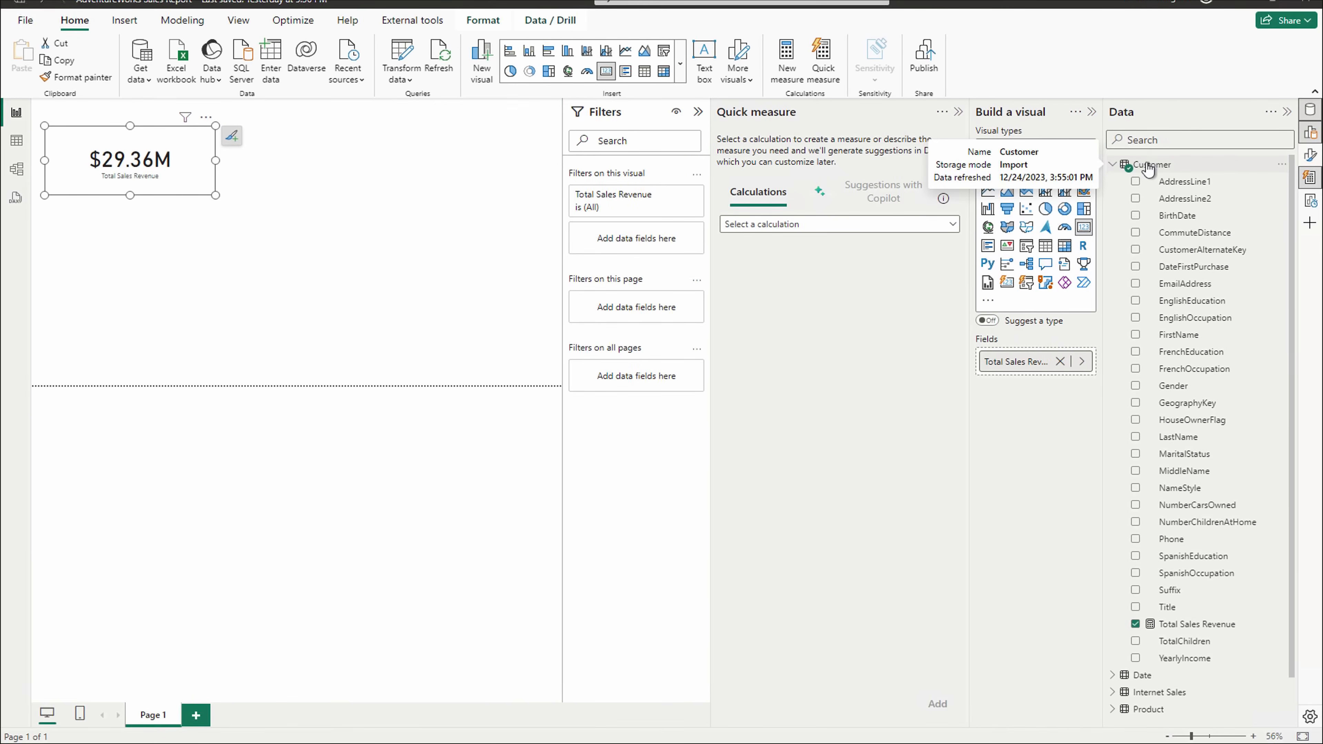
click(1112, 167)
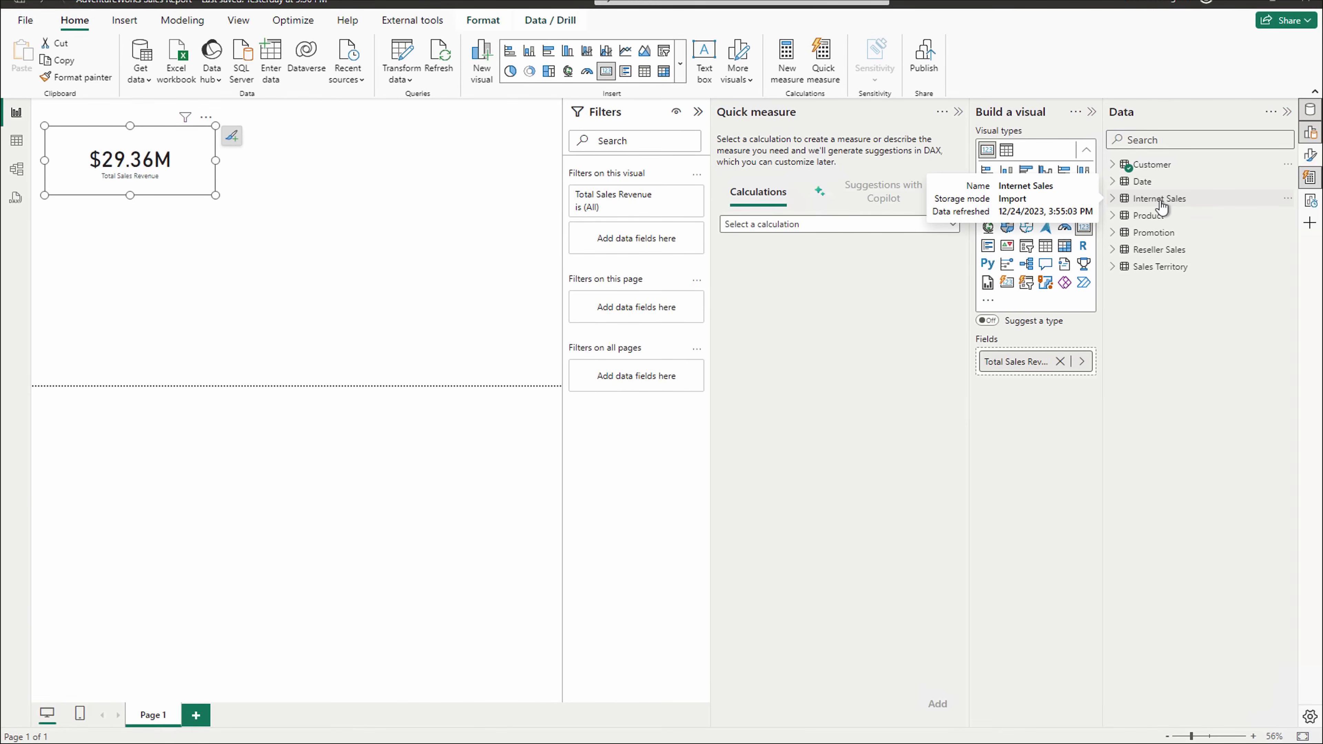
click(356, 207)
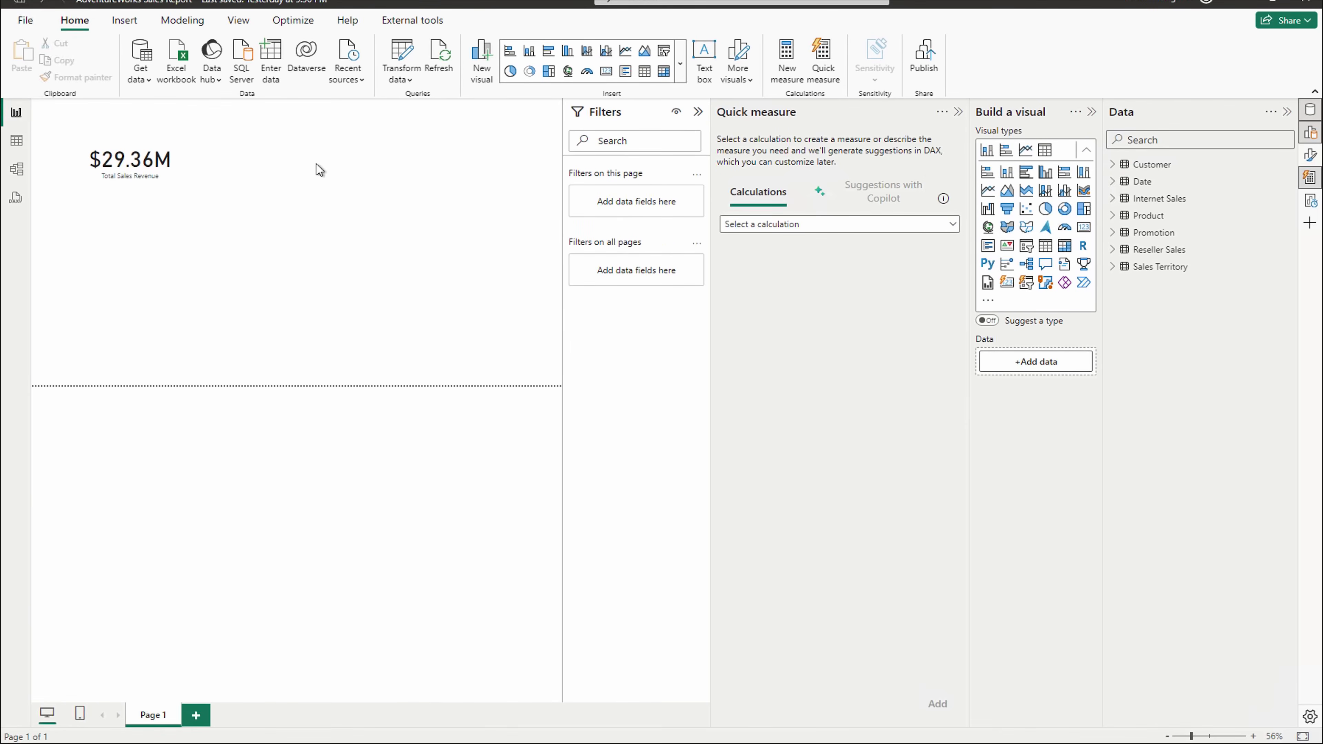
- Create and load an empty entered-data table named 'Measure'
click(272, 57)
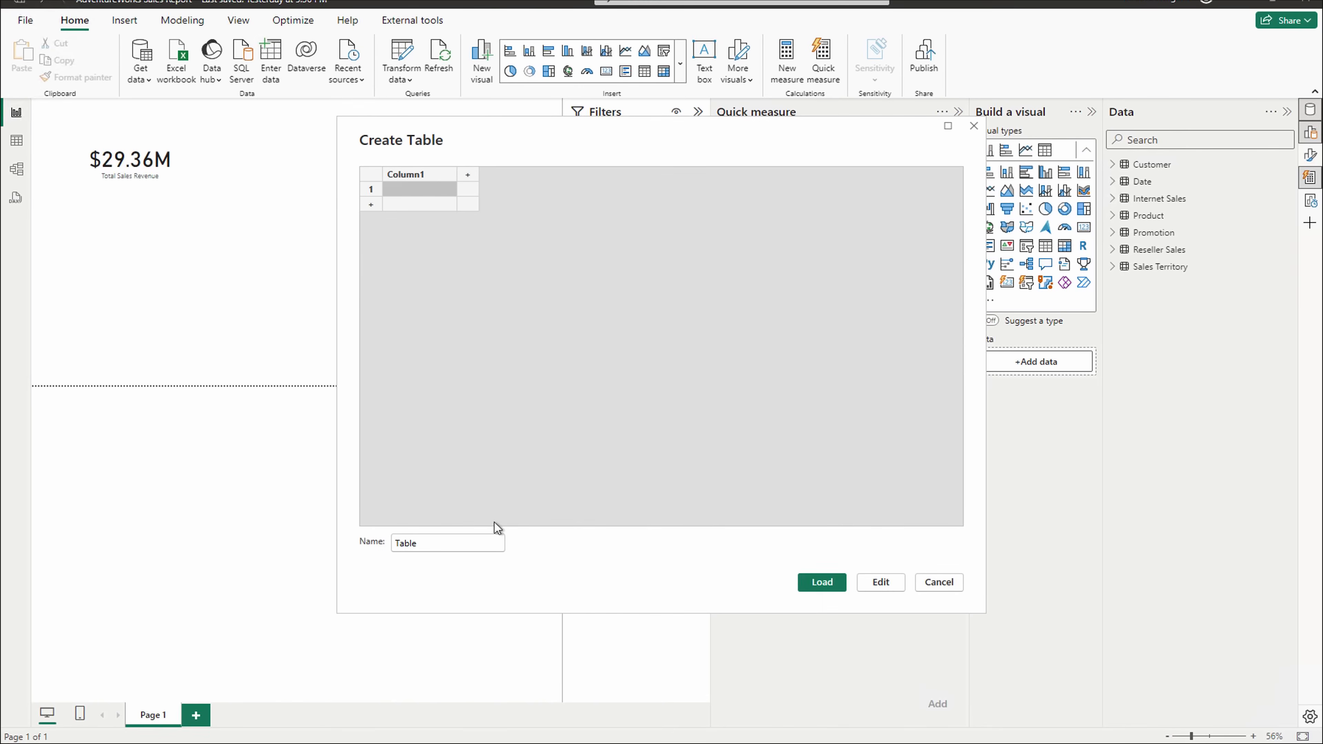
drag(439, 543, 395, 547)
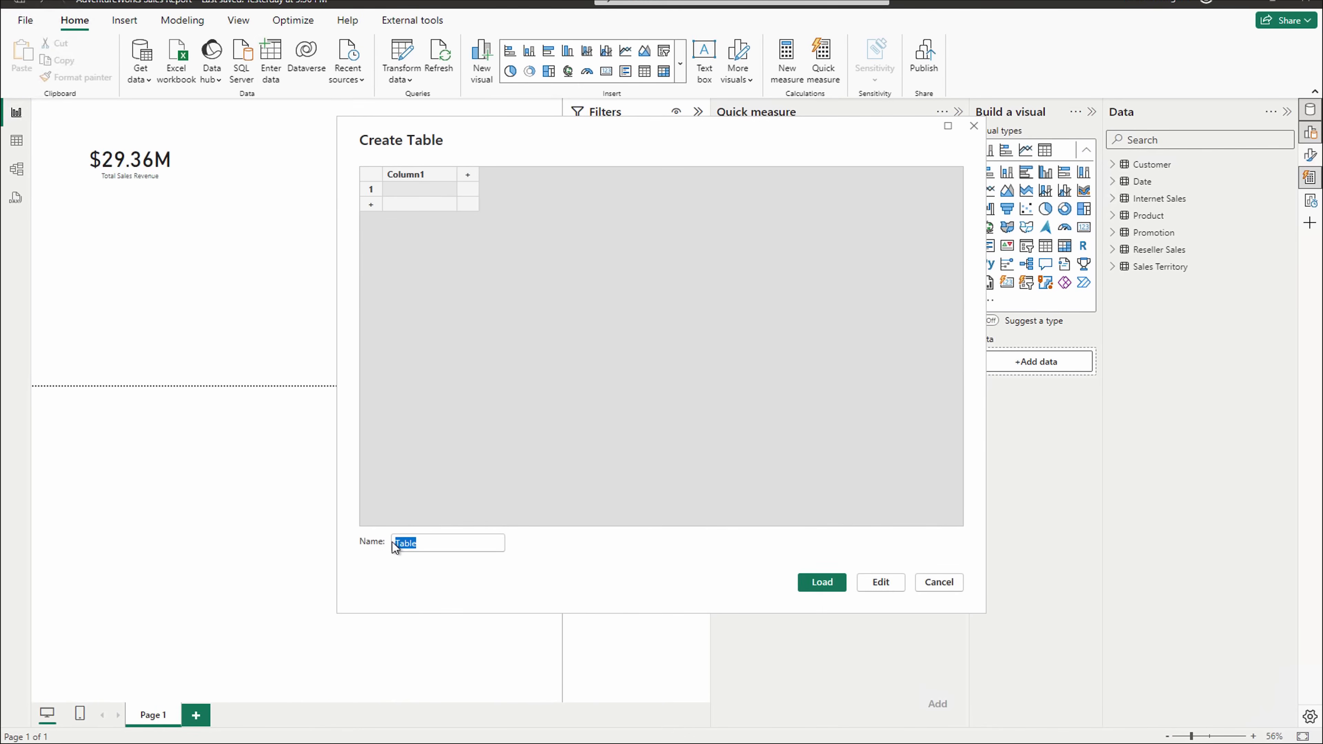
text(Measure)
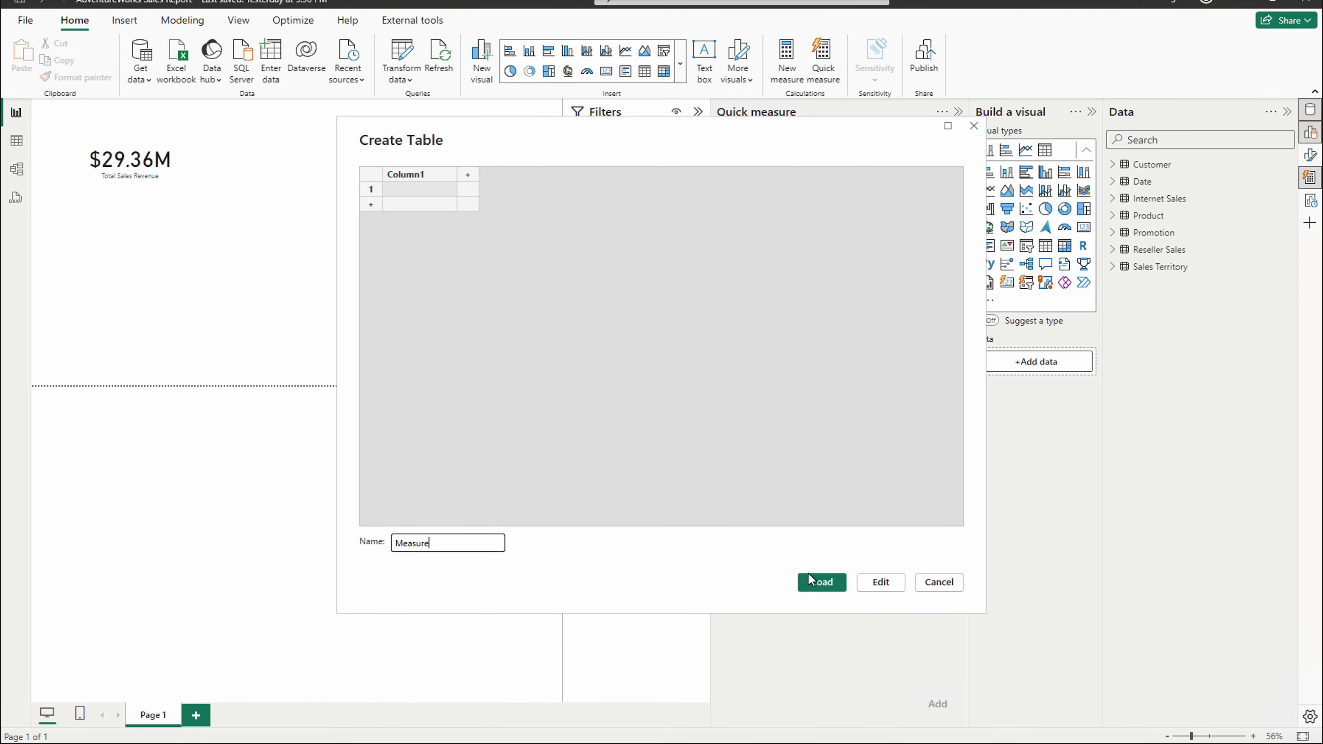
click(825, 583)
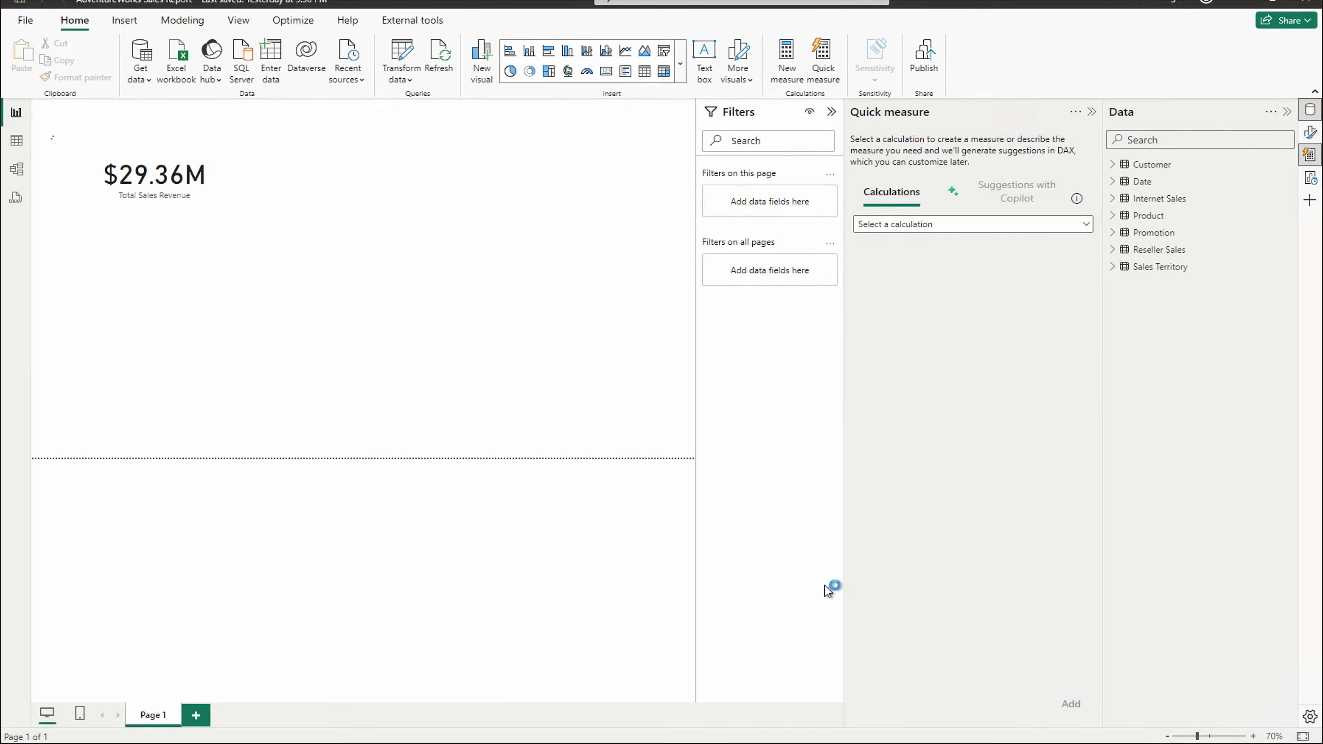
- Inspect the empty Measure table in Table view, then return to Report view
click(15, 140)
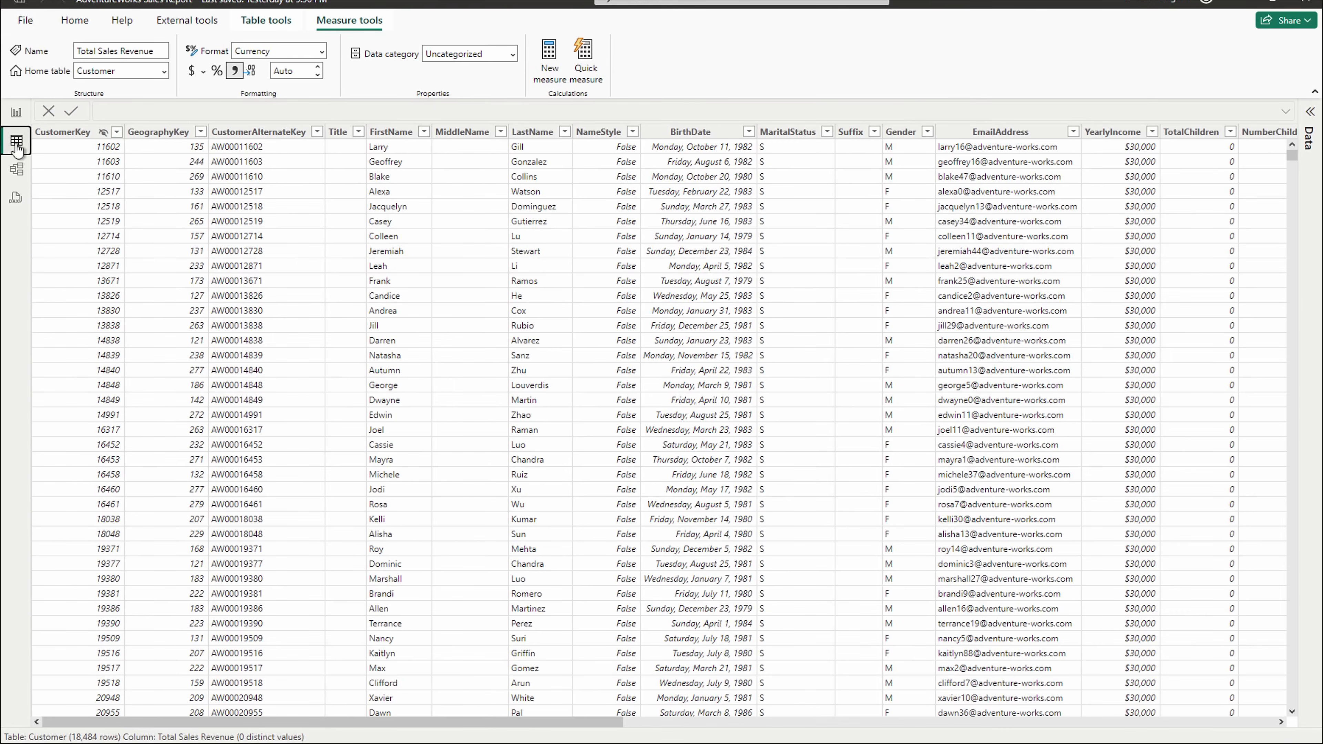
click(1309, 121)
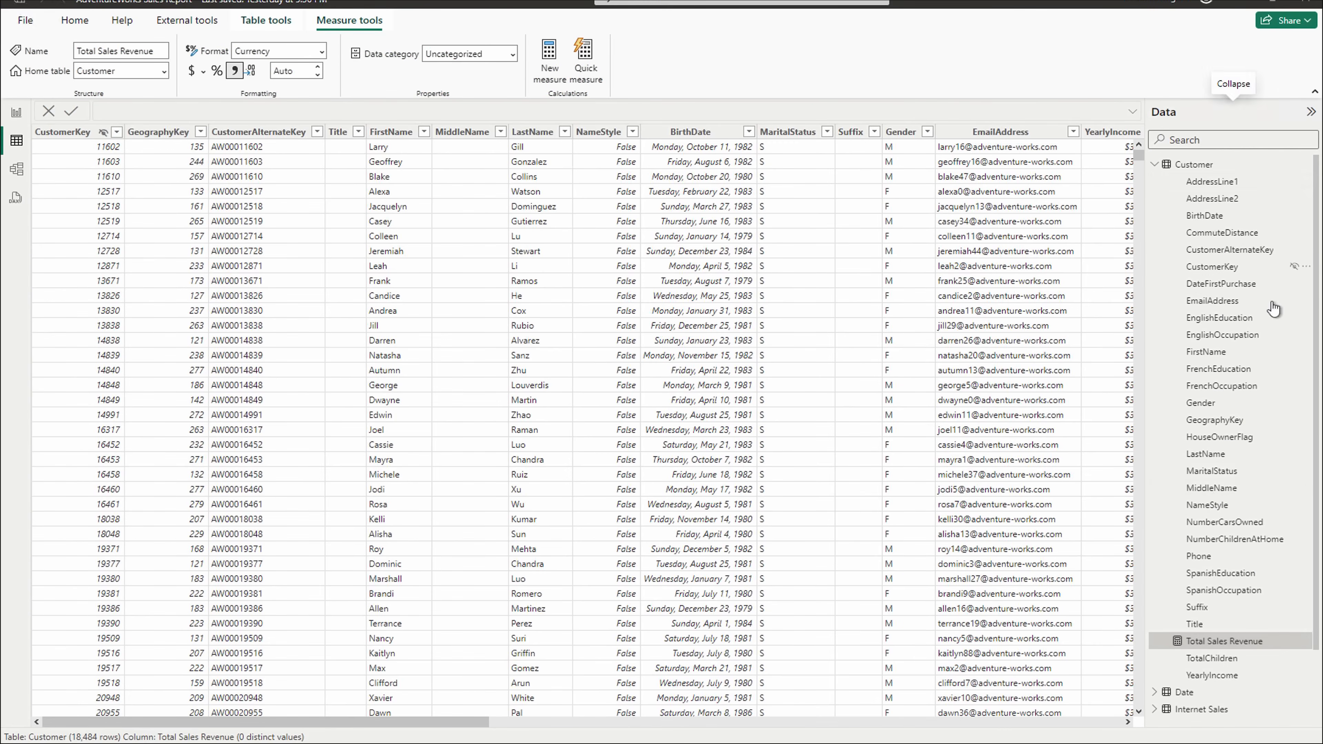
click(1154, 165)
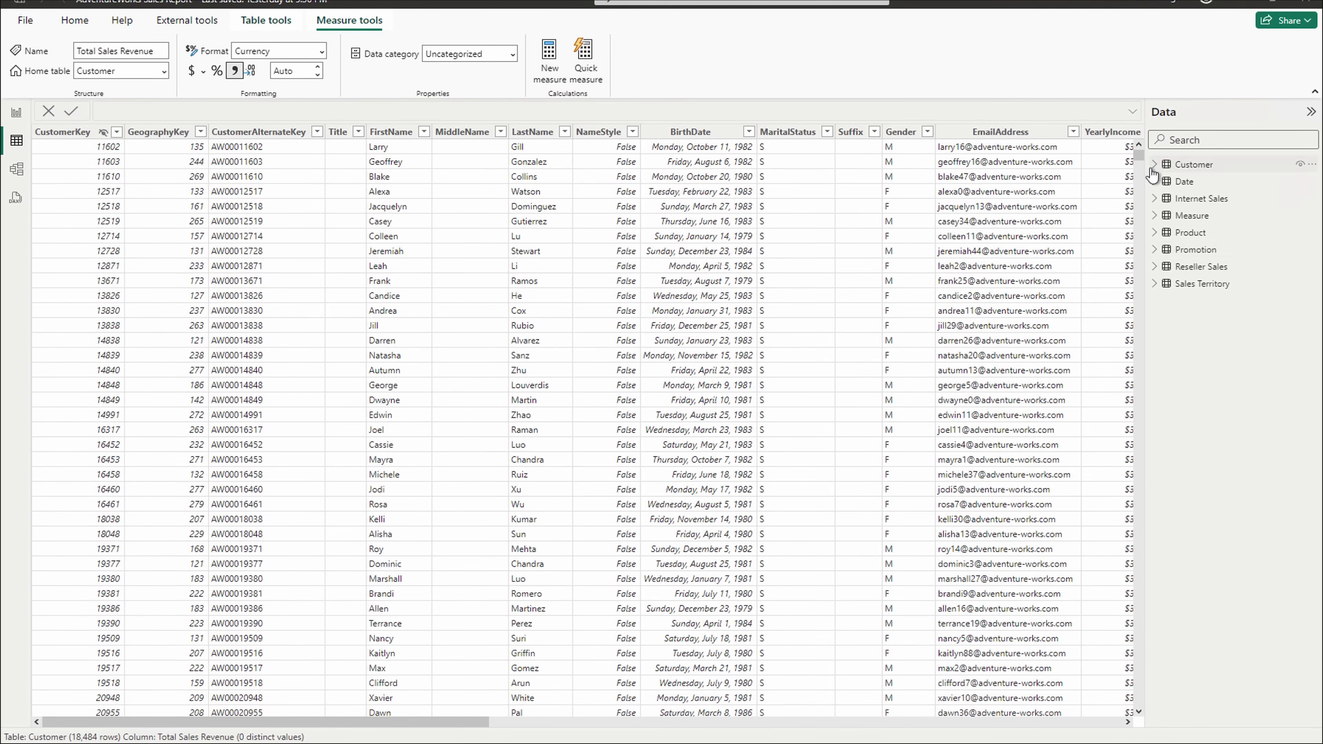
click(1193, 221)
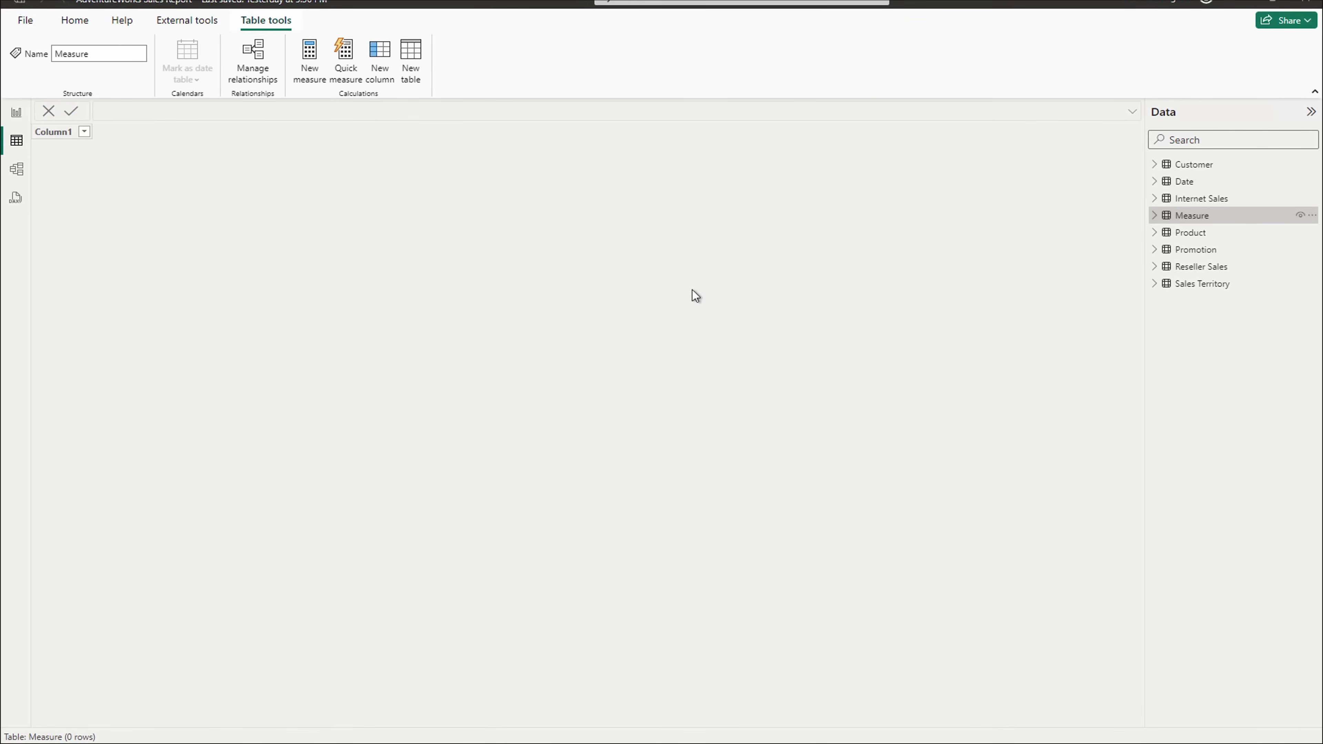
click(19, 115)
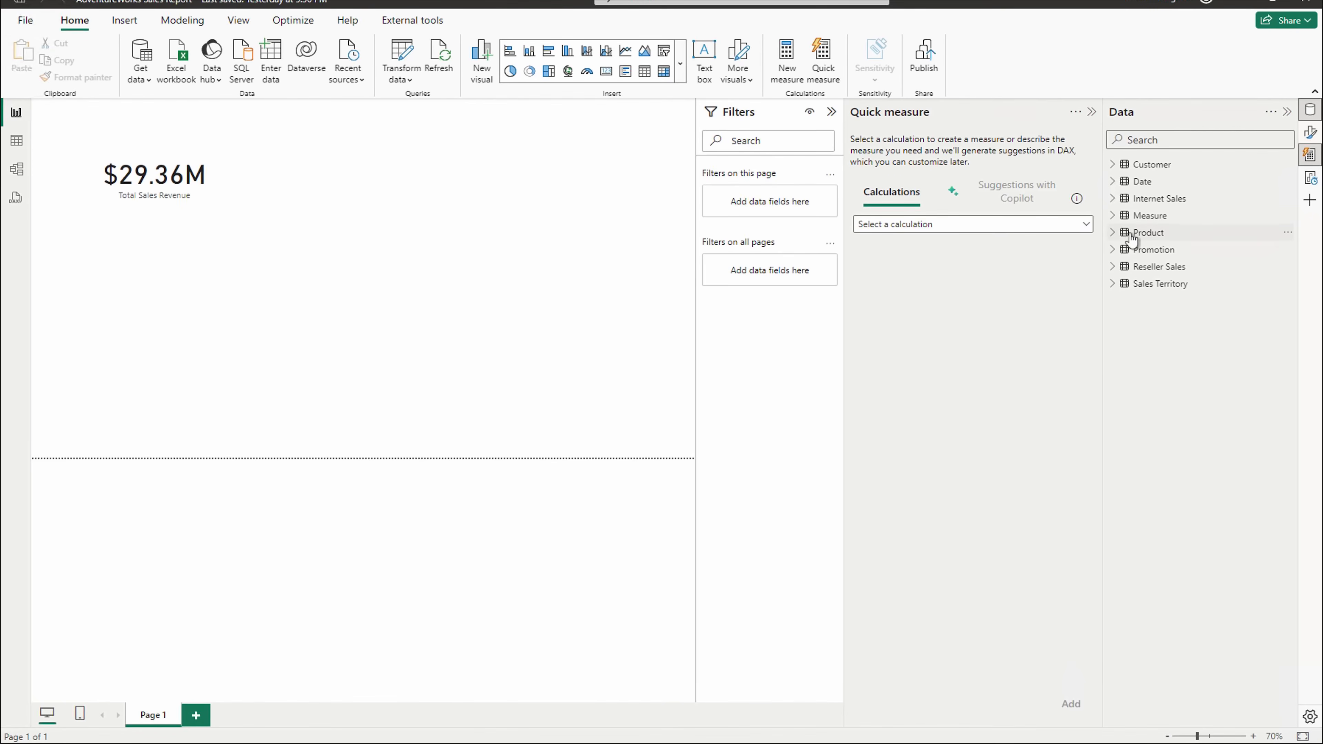
- Move the Total Sales Revenue measure's home table from Customer to Measure
click(1113, 198)
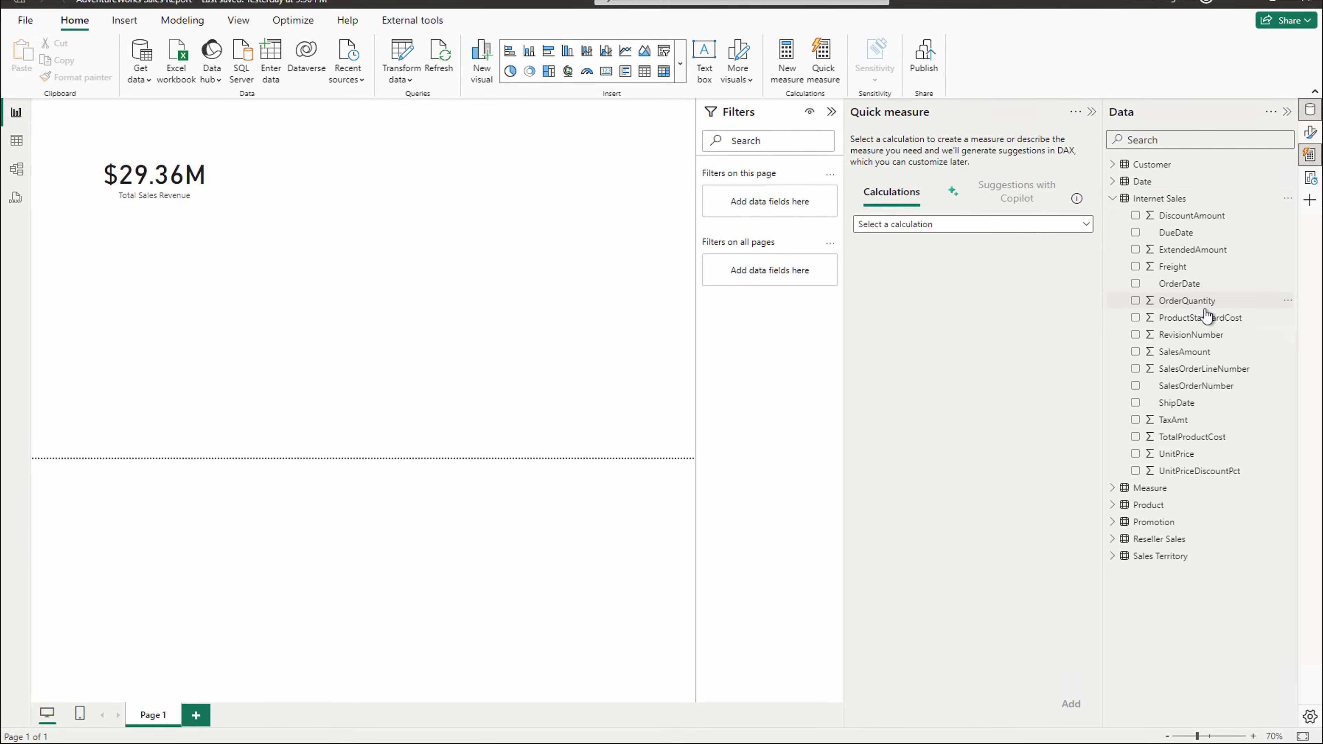
click(1114, 199)
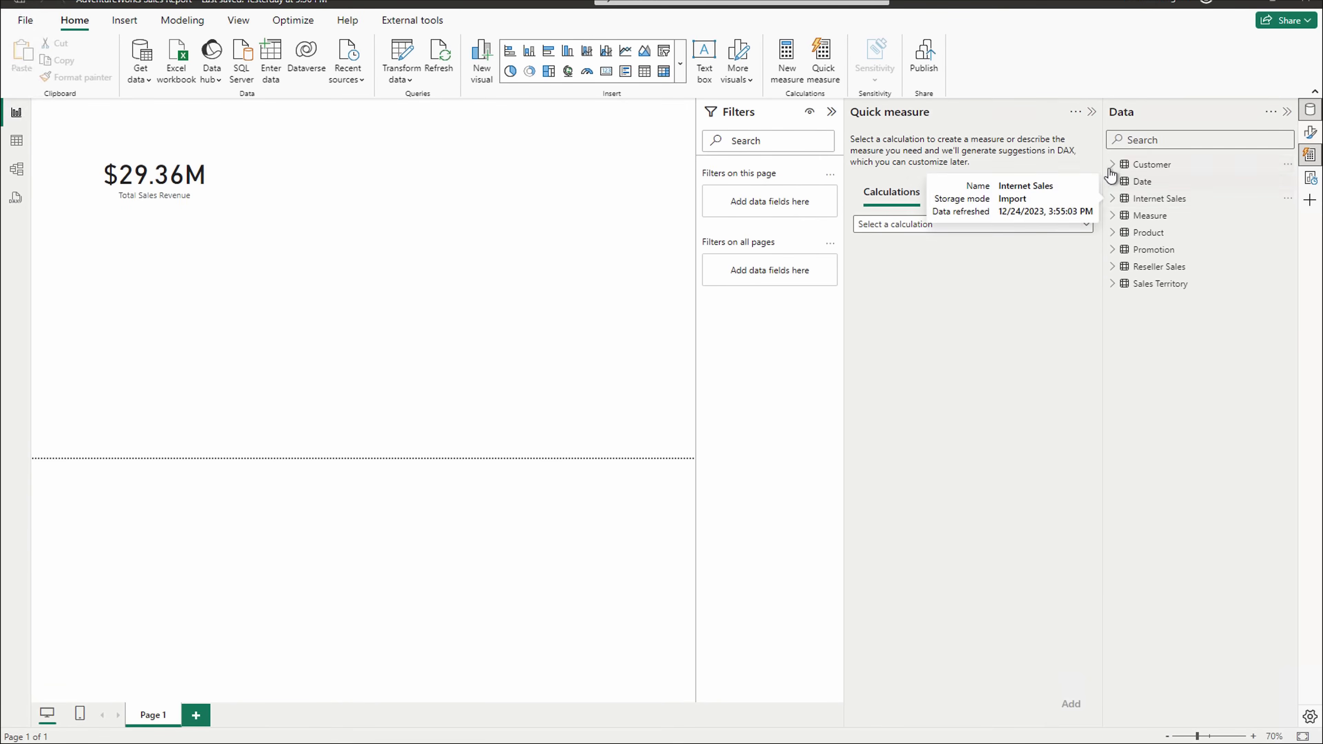
click(1113, 166)
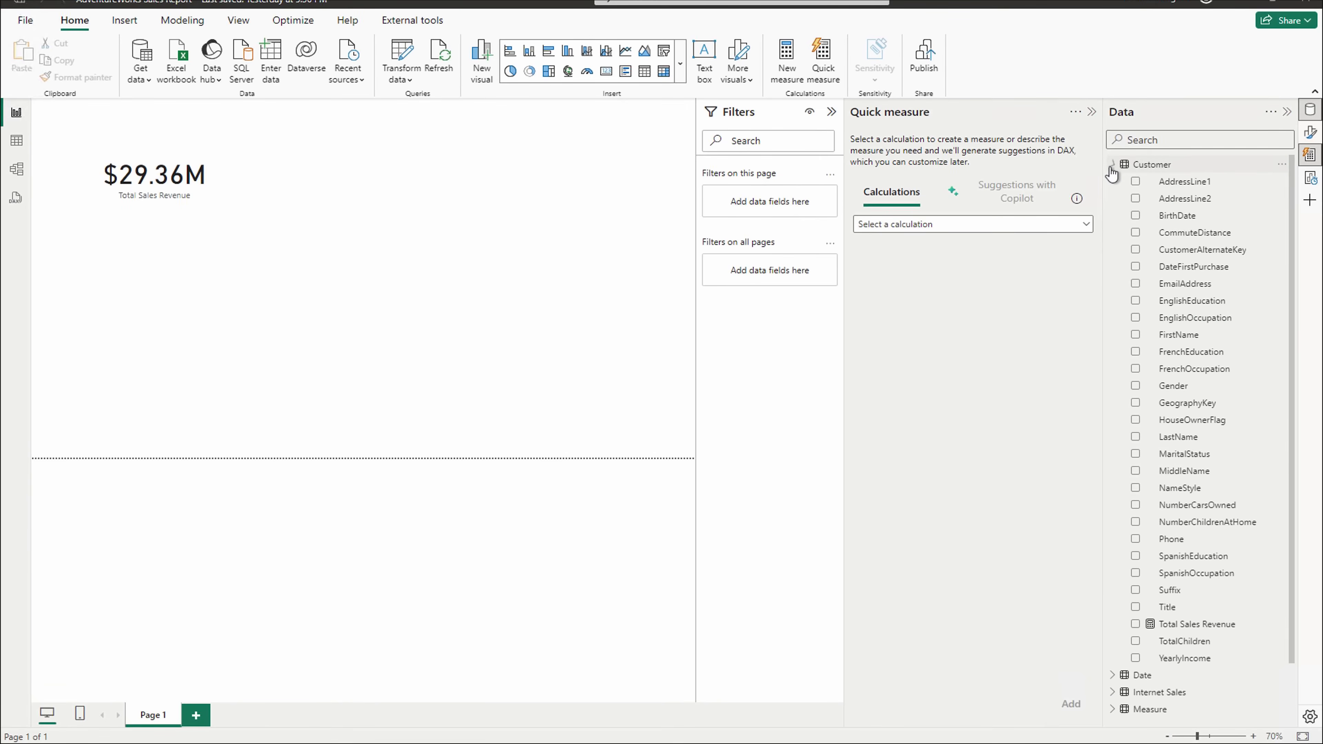
click(1191, 626)
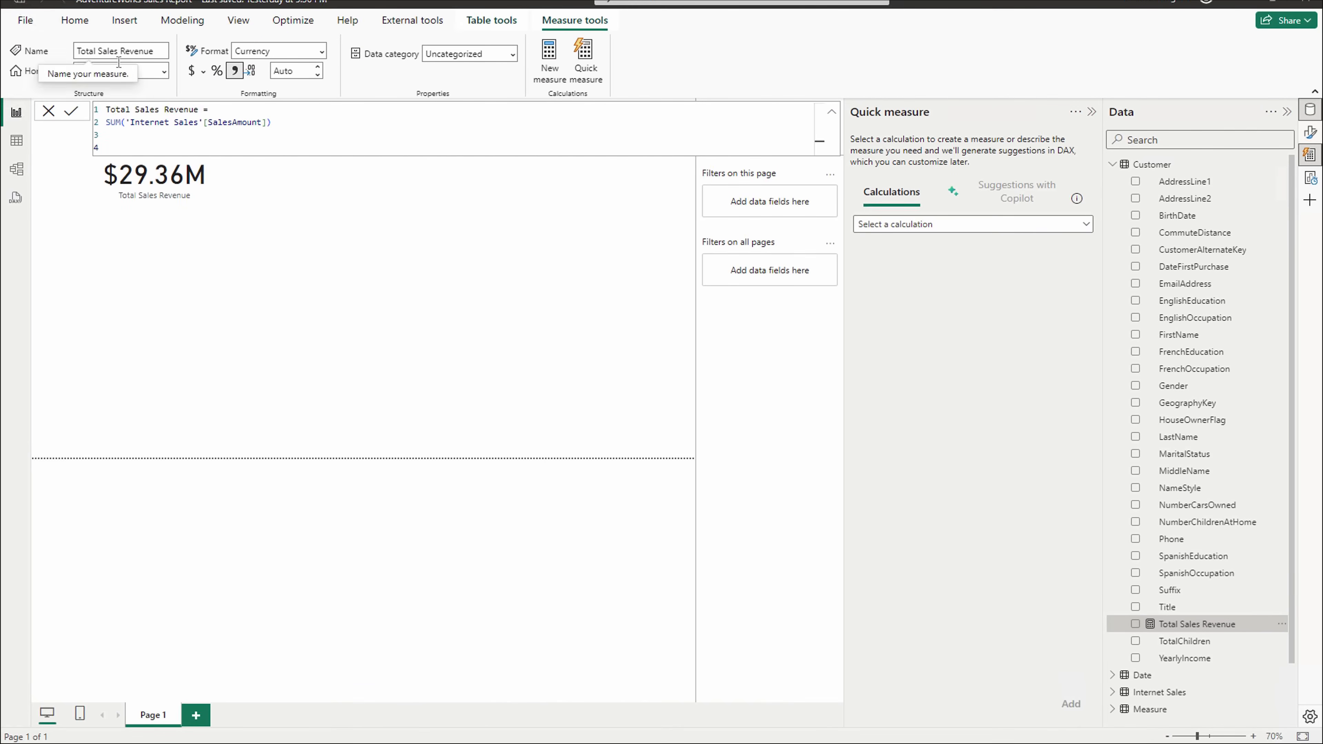
click(163, 71)
click(108, 152)
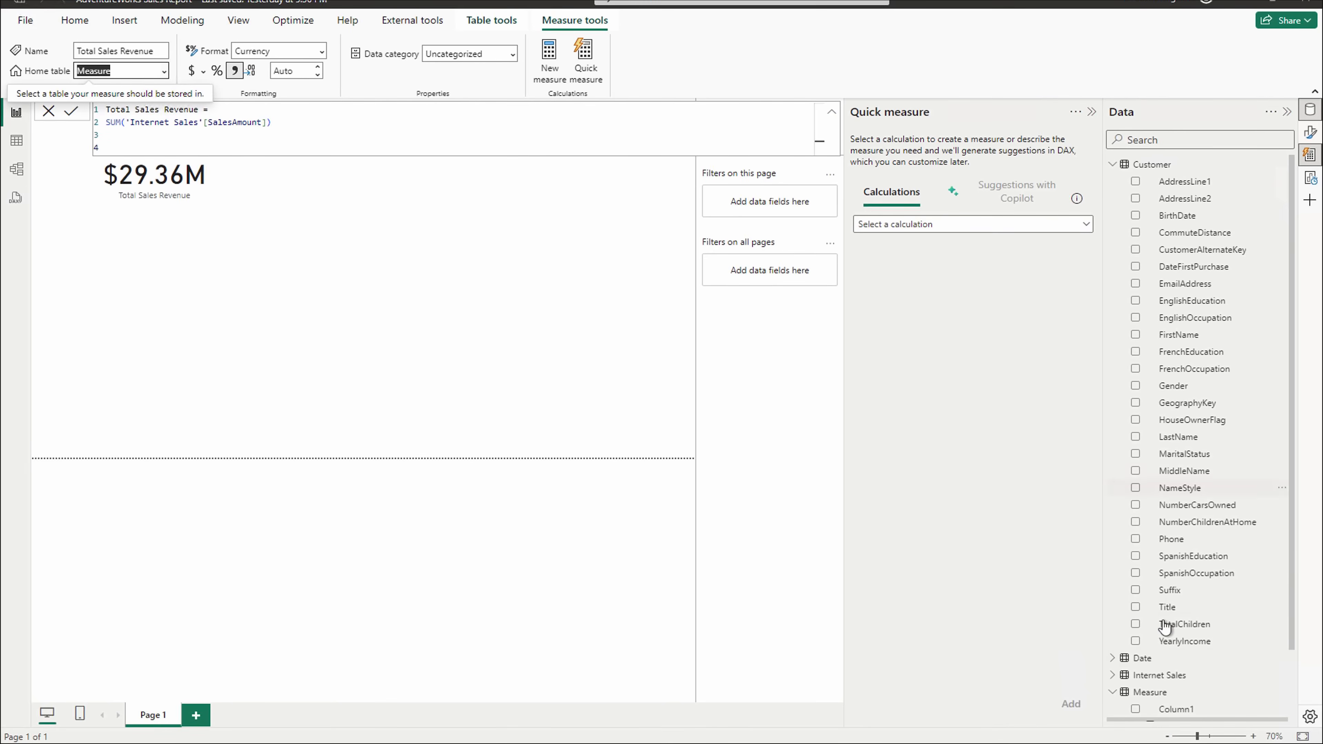
- Delete Column1 from the Measure table and confirm the removal
click(1114, 165)
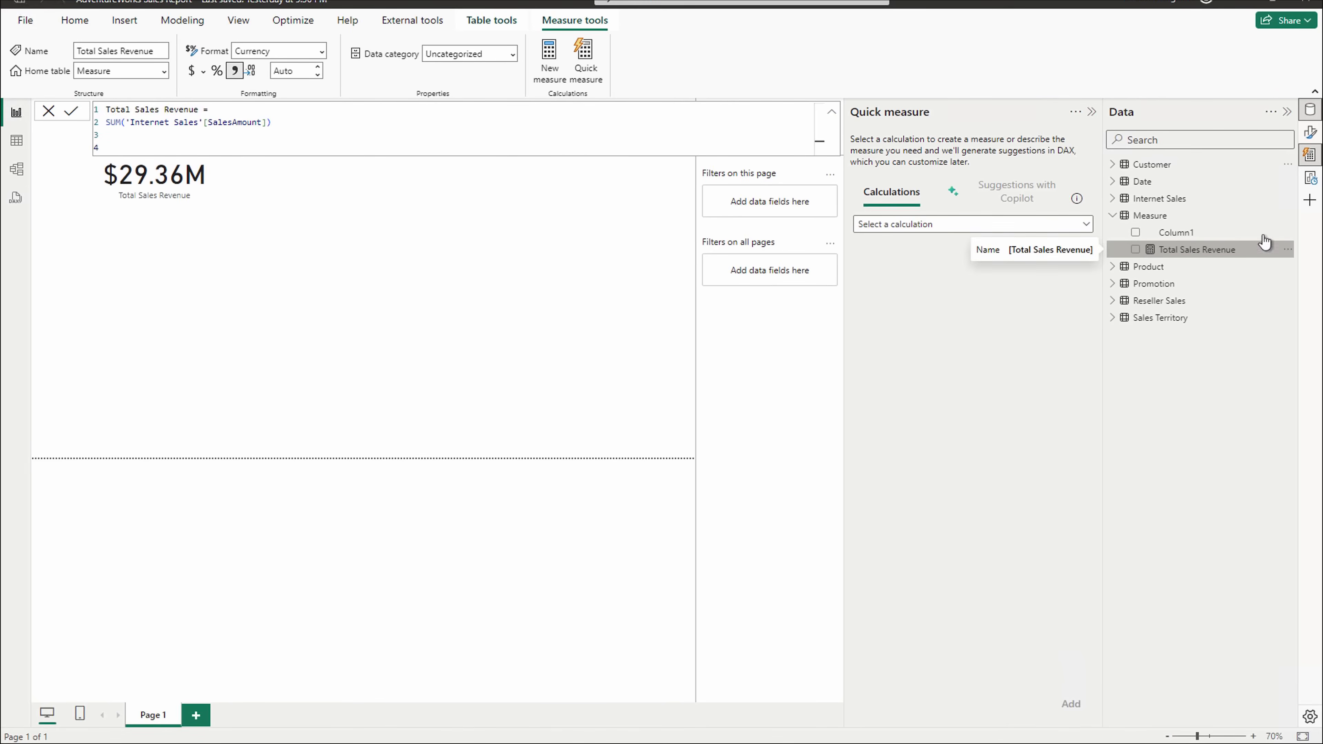
click(1289, 234)
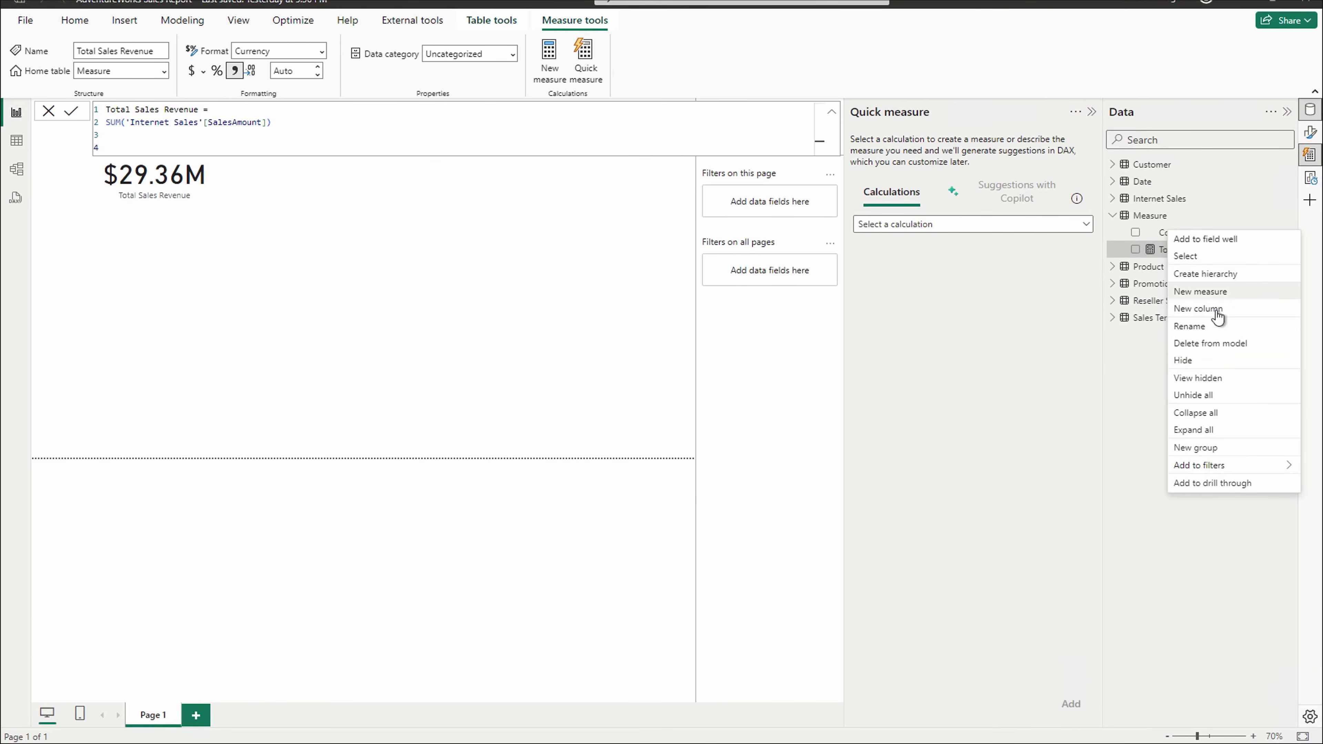
click(1235, 343)
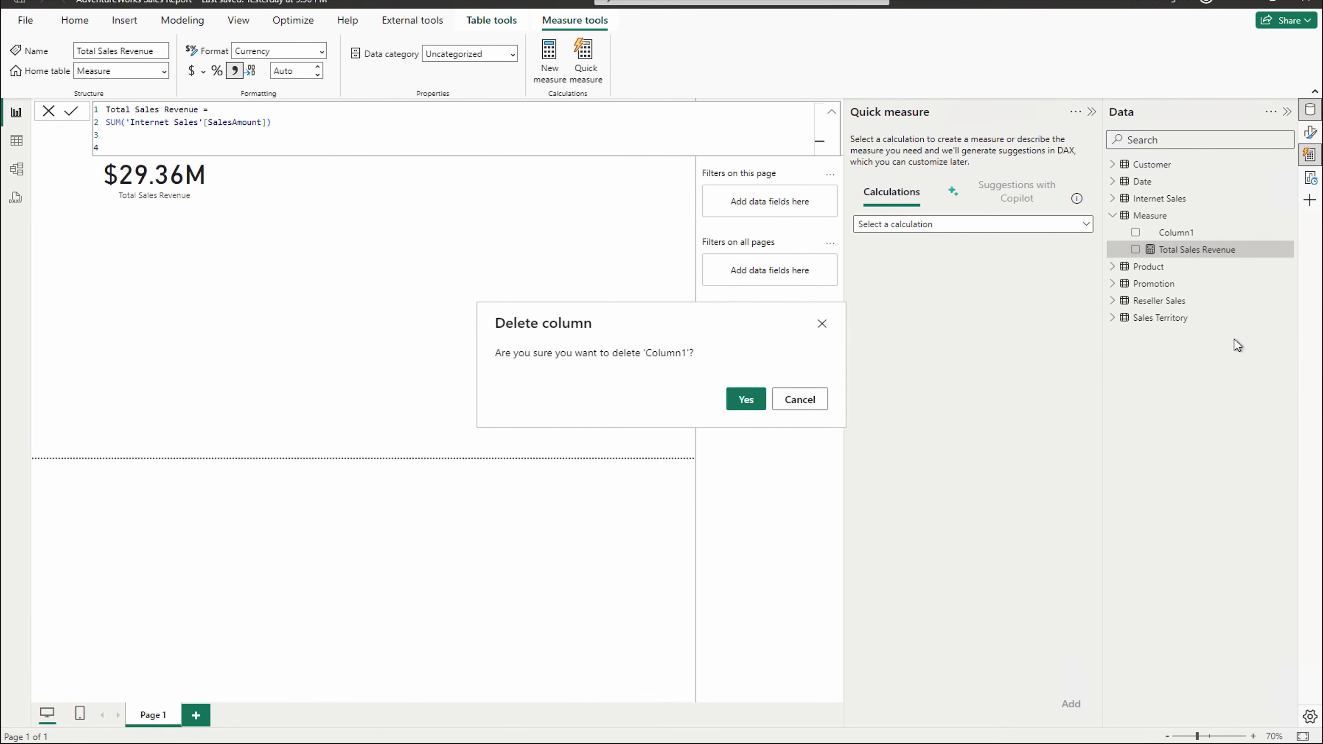
click(744, 403)
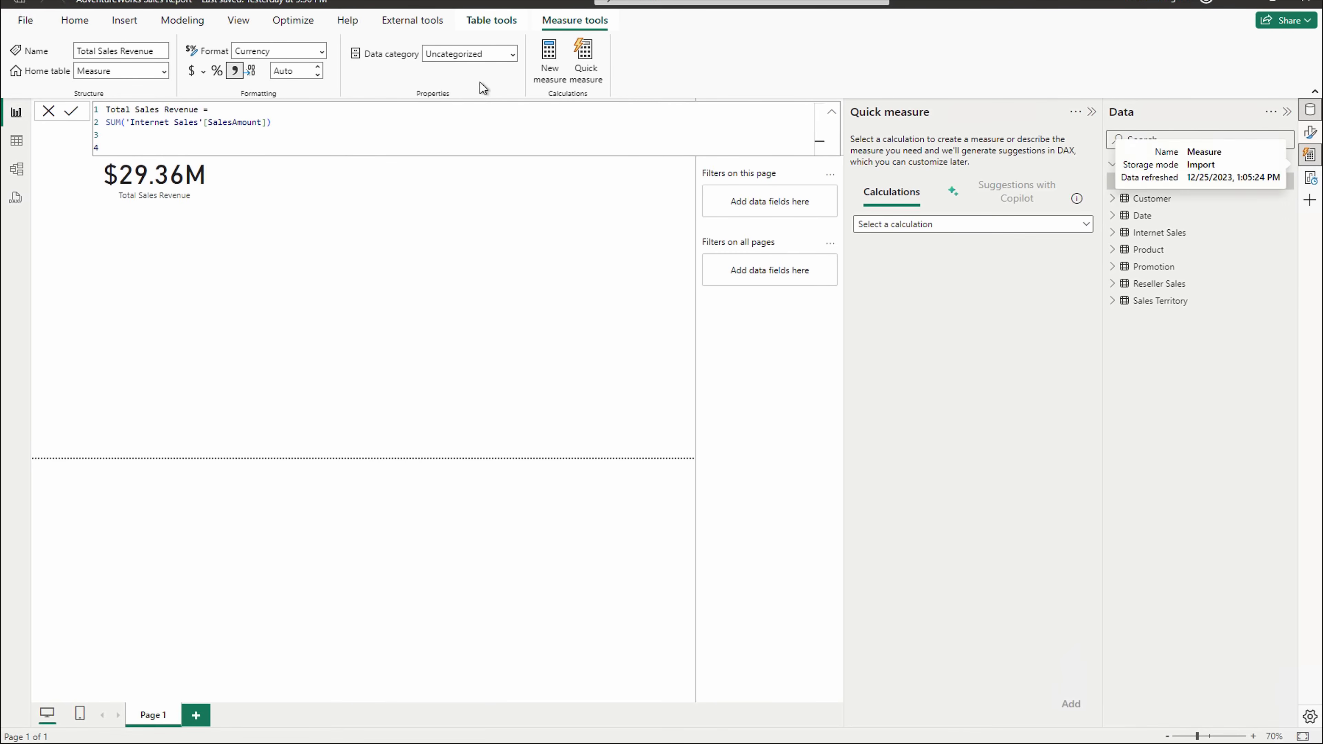
- Add a measure Units Sold = SUM('Internet Sales'[OrderQuantity]) to the Measure table
click(1167, 164)
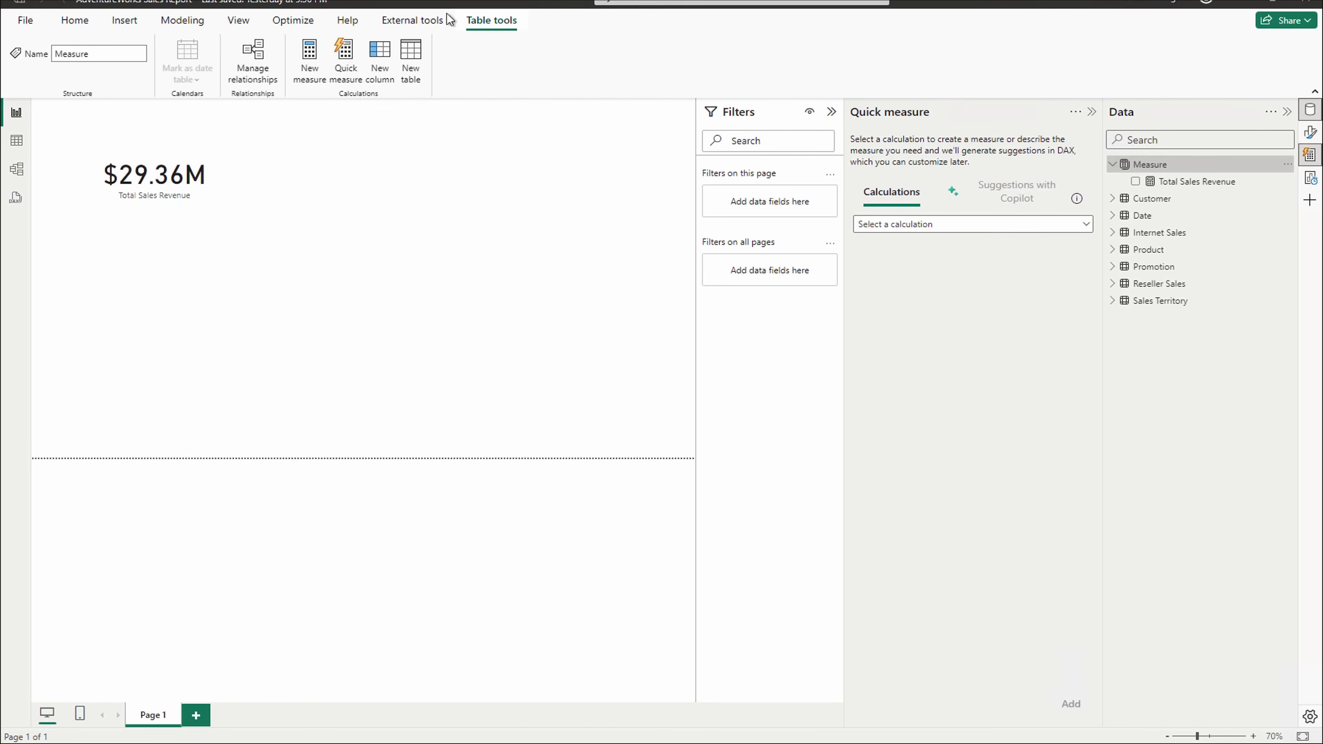
click(73, 21)
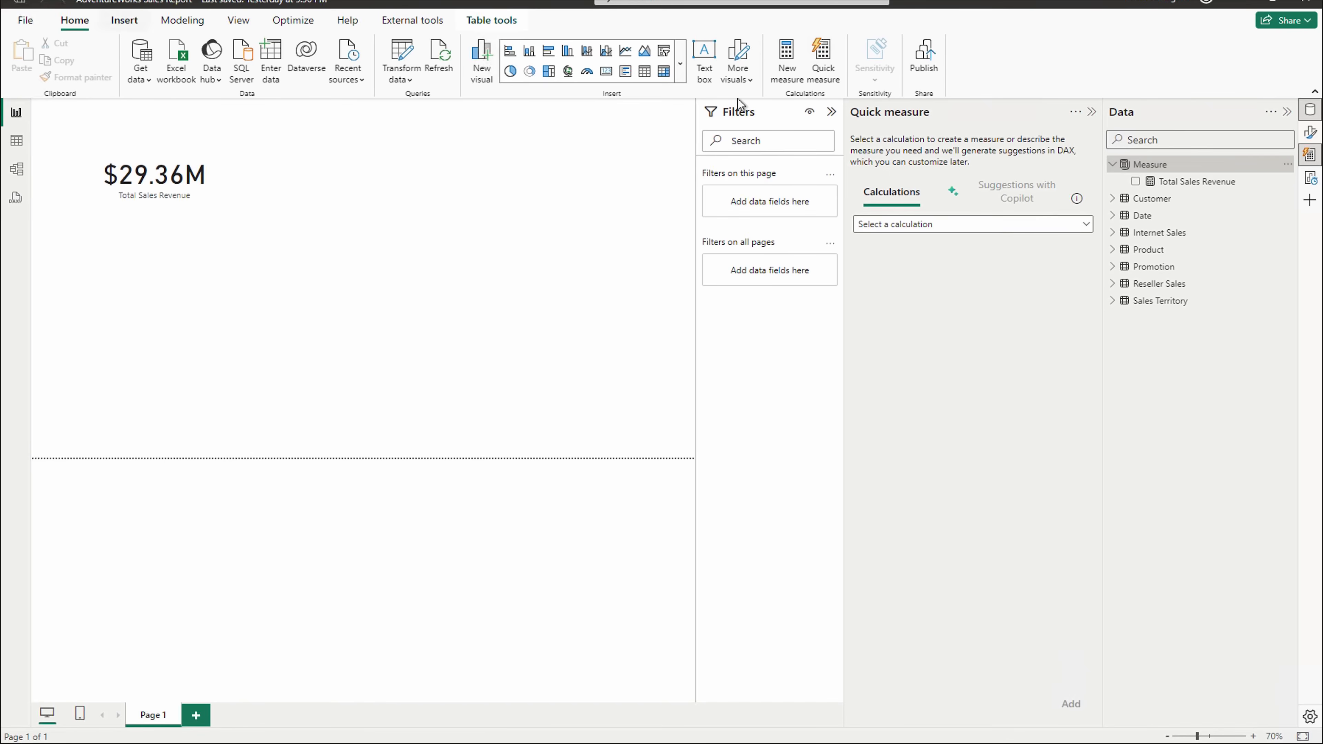
click(1287, 167)
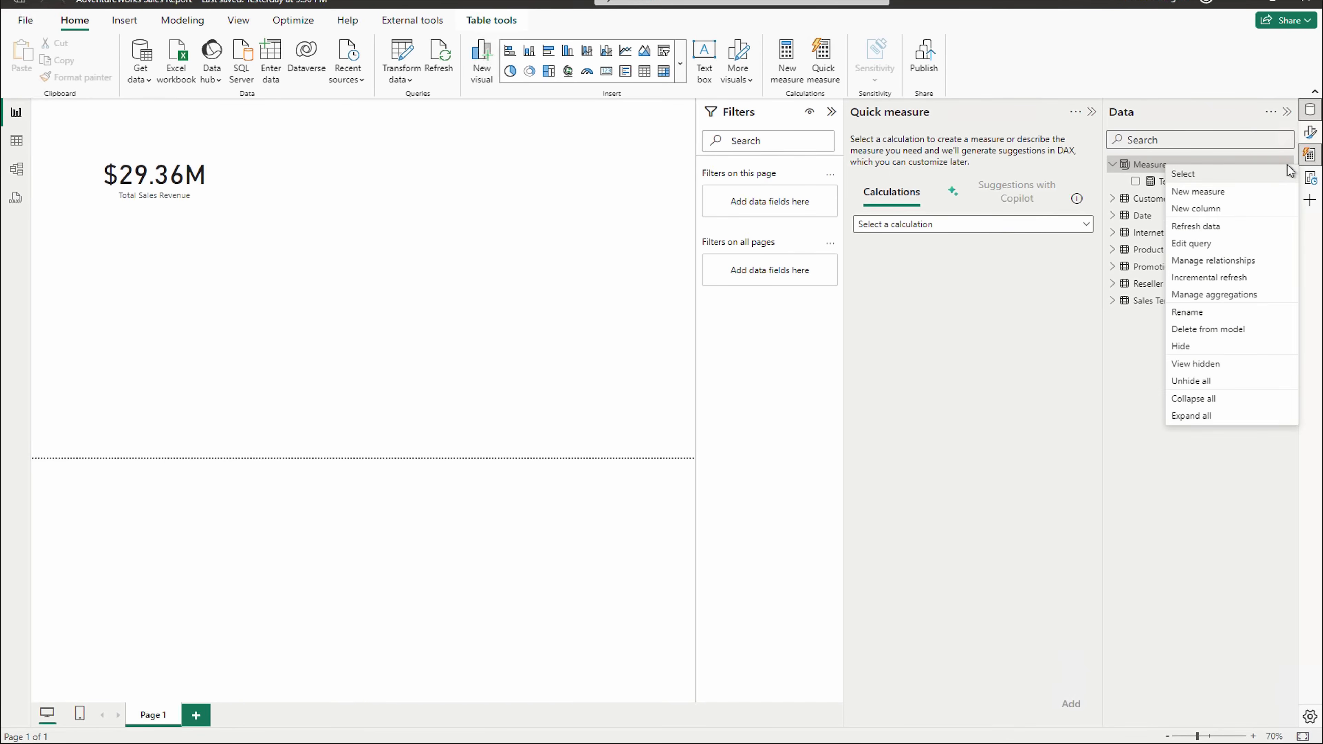
click(1215, 194)
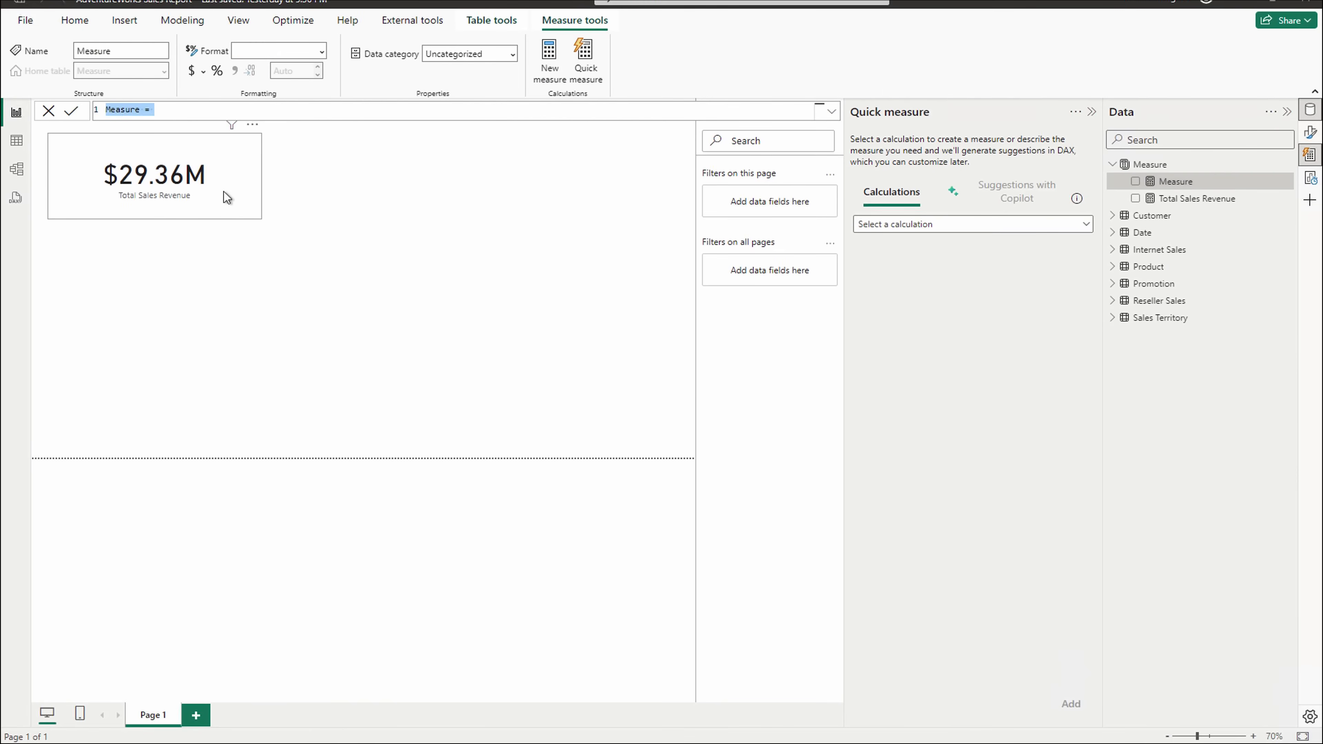
text(Units Sold = SUM)
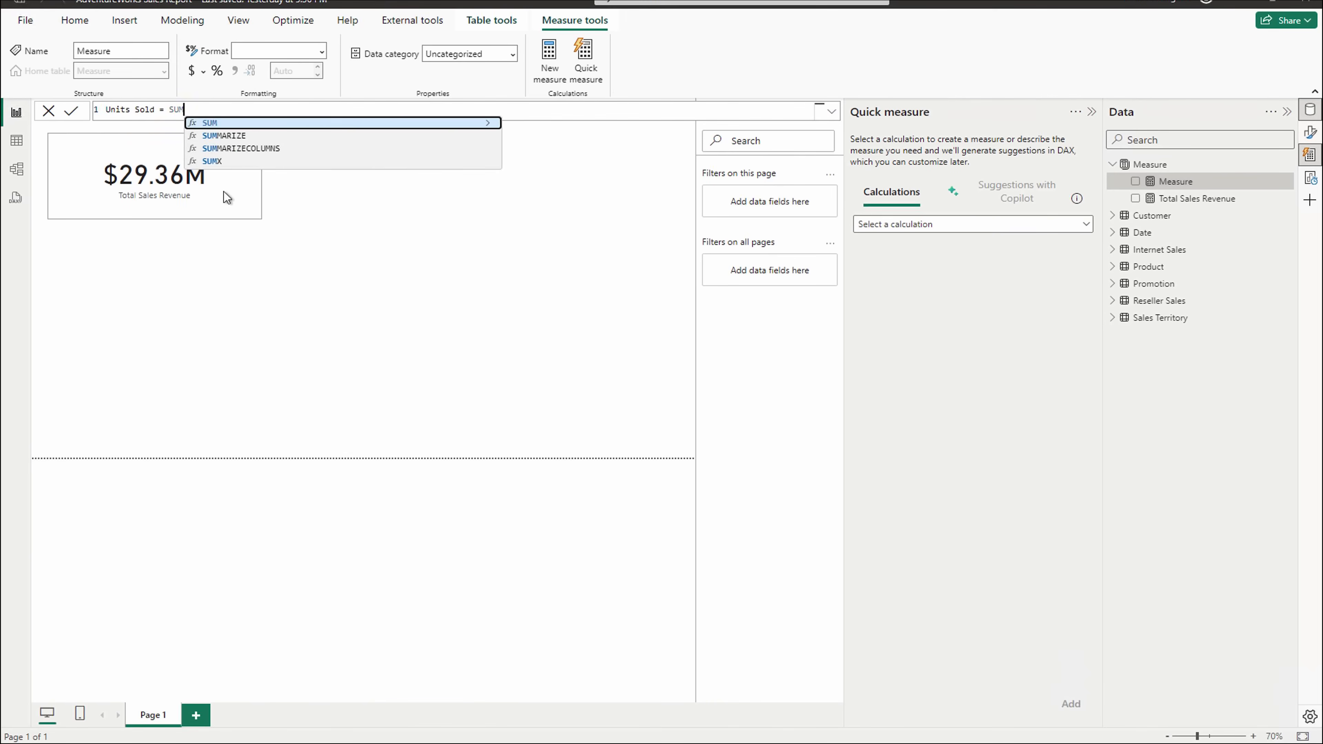
text(()
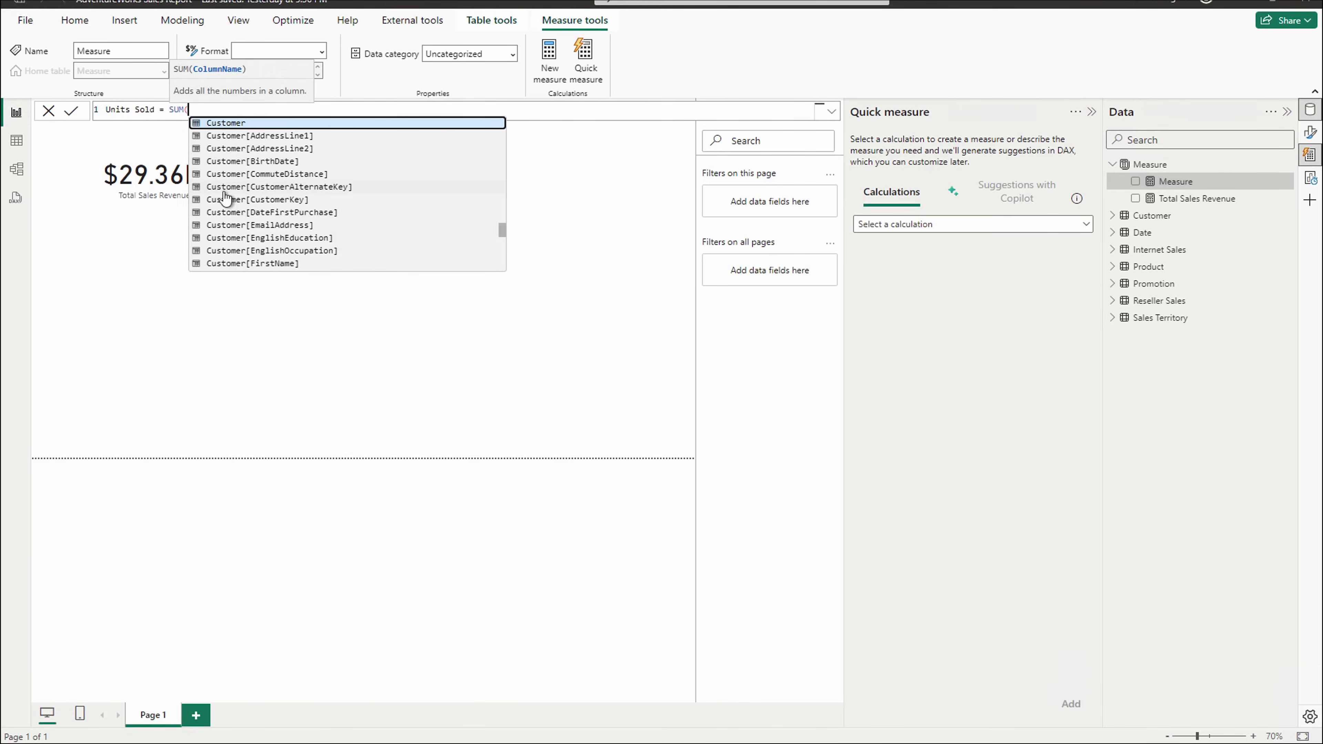
text(o)
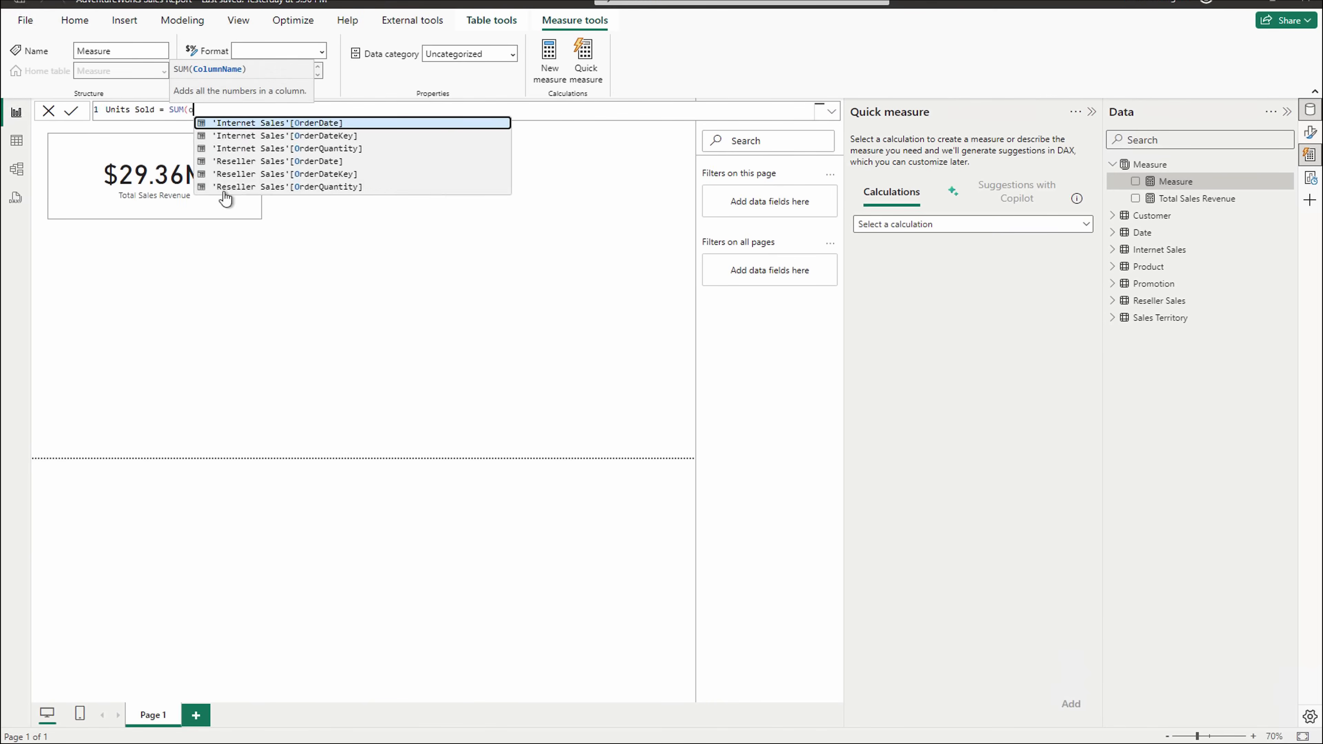
text(rderq)
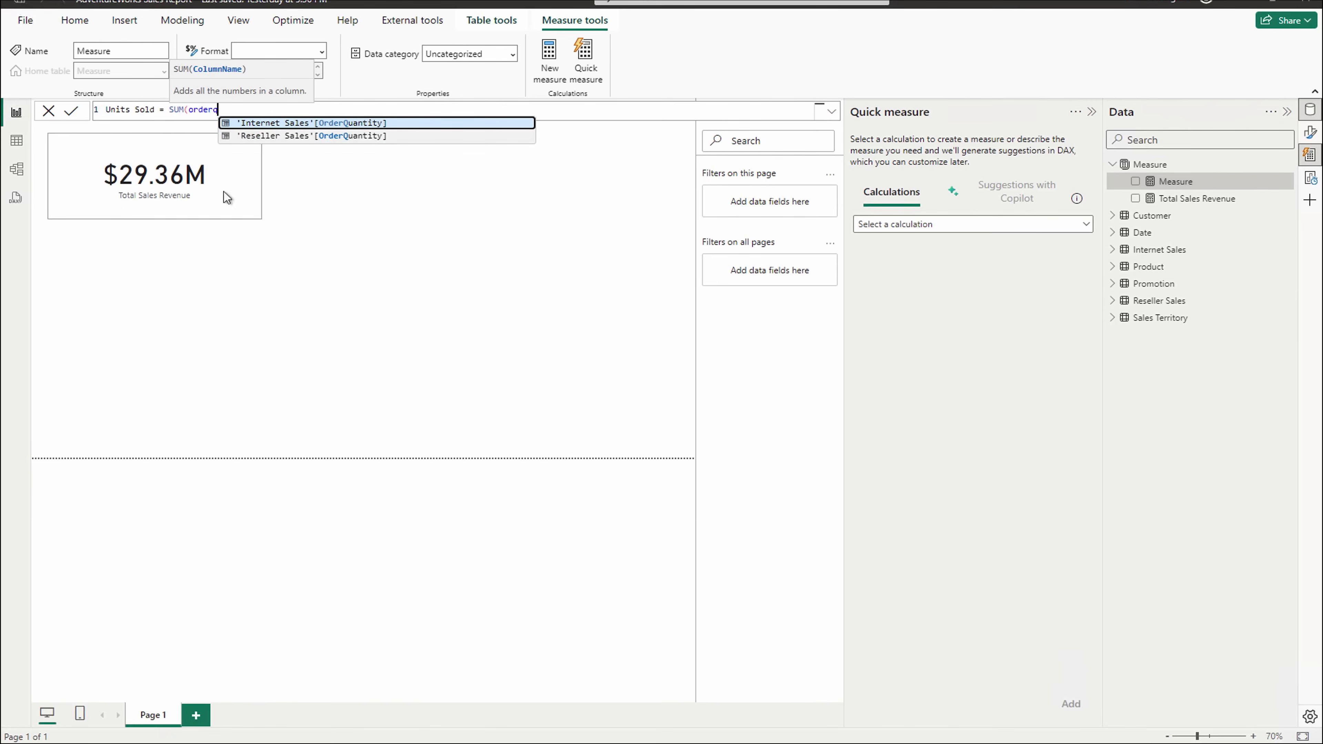
click(318, 123)
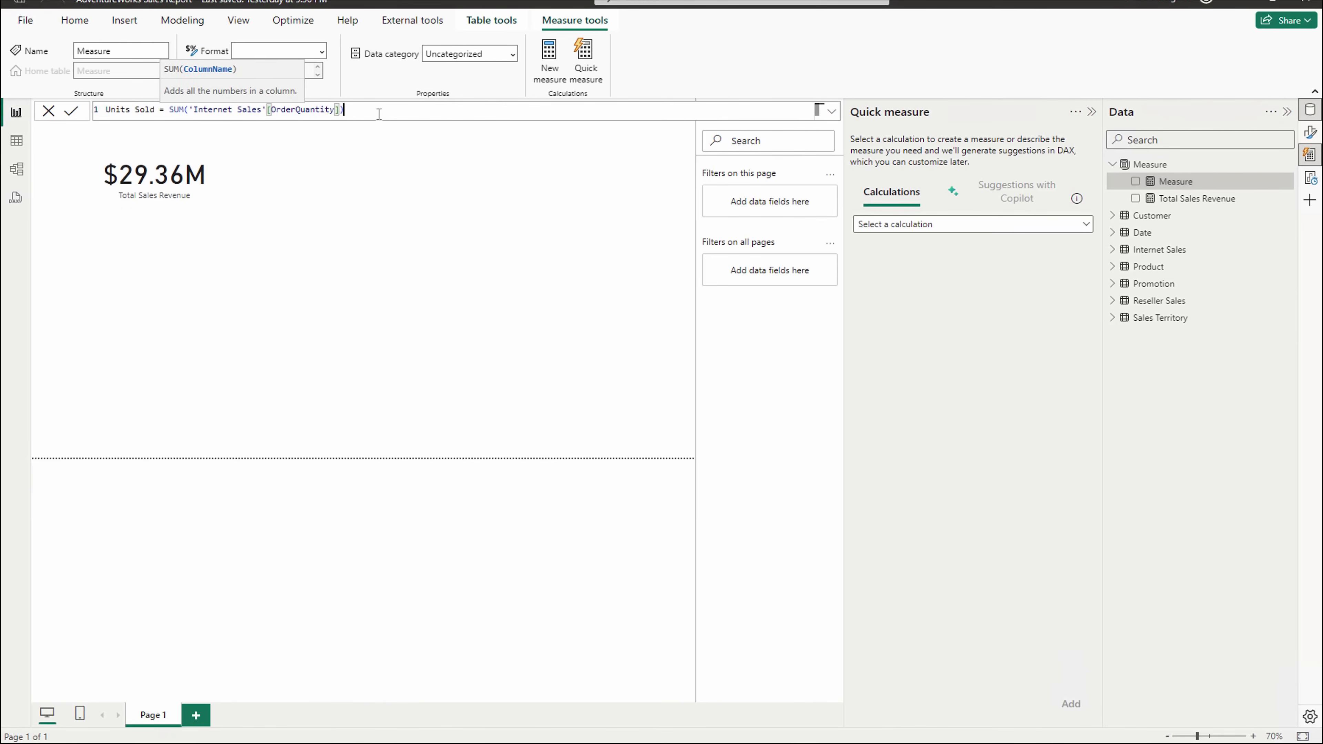
text())
key(Return)
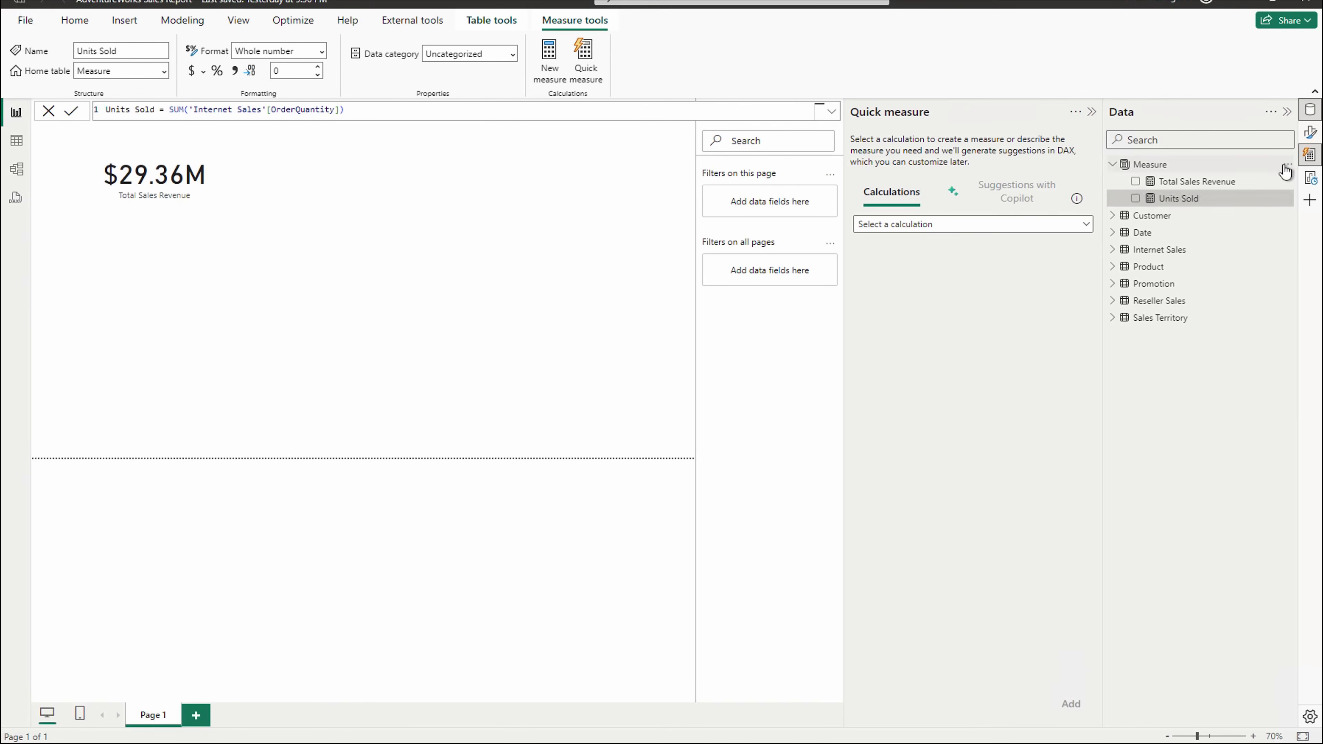
- Add Average Transaction Value = AVERAGE('Internet Sales'[SalesAmount]) as a new measure in the Measure table
click(1287, 164)
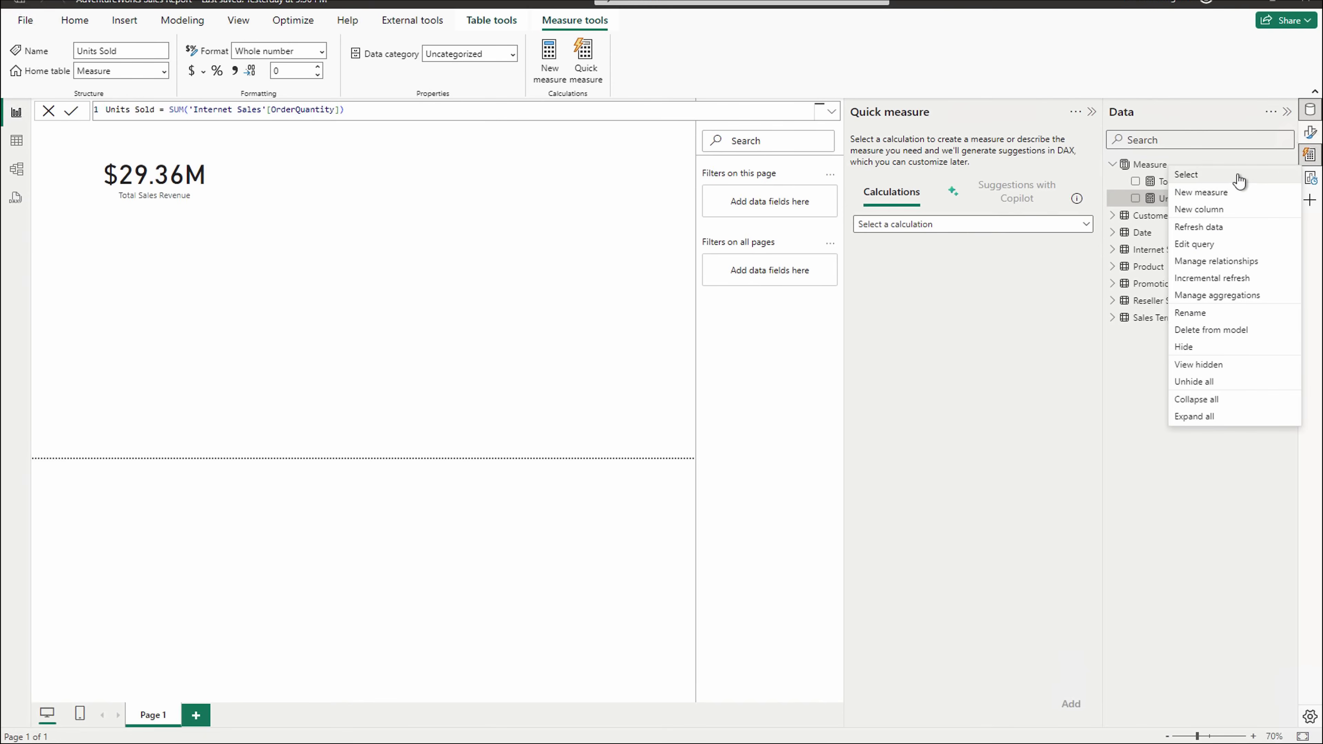
click(1222, 195)
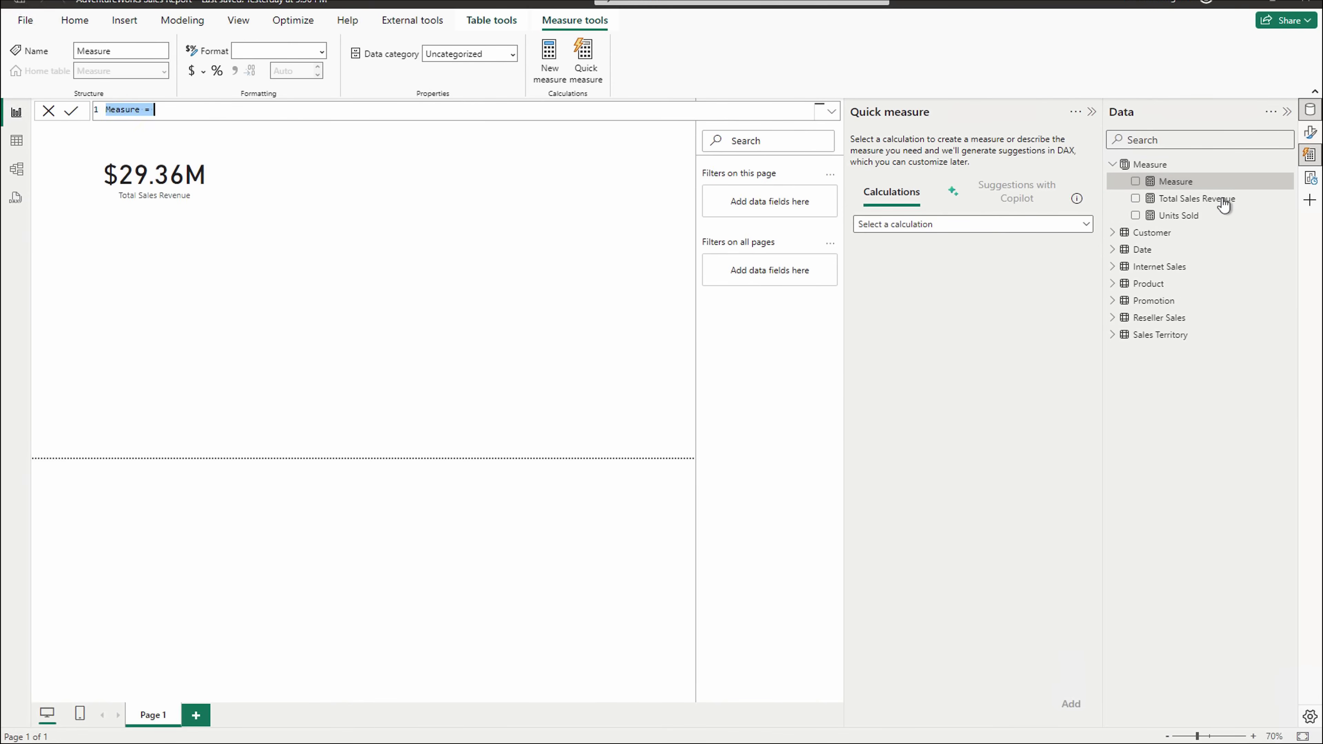
text(Average Transaction Value )
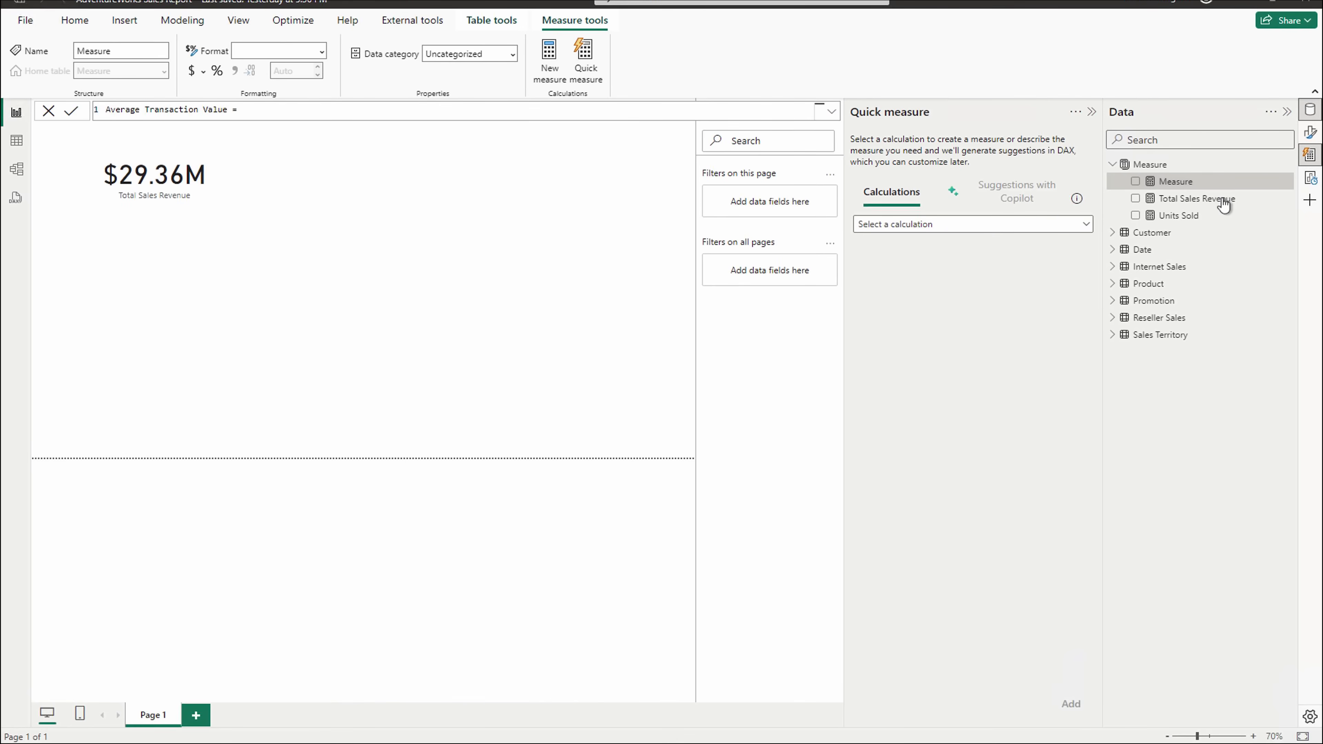
text(= Ave)
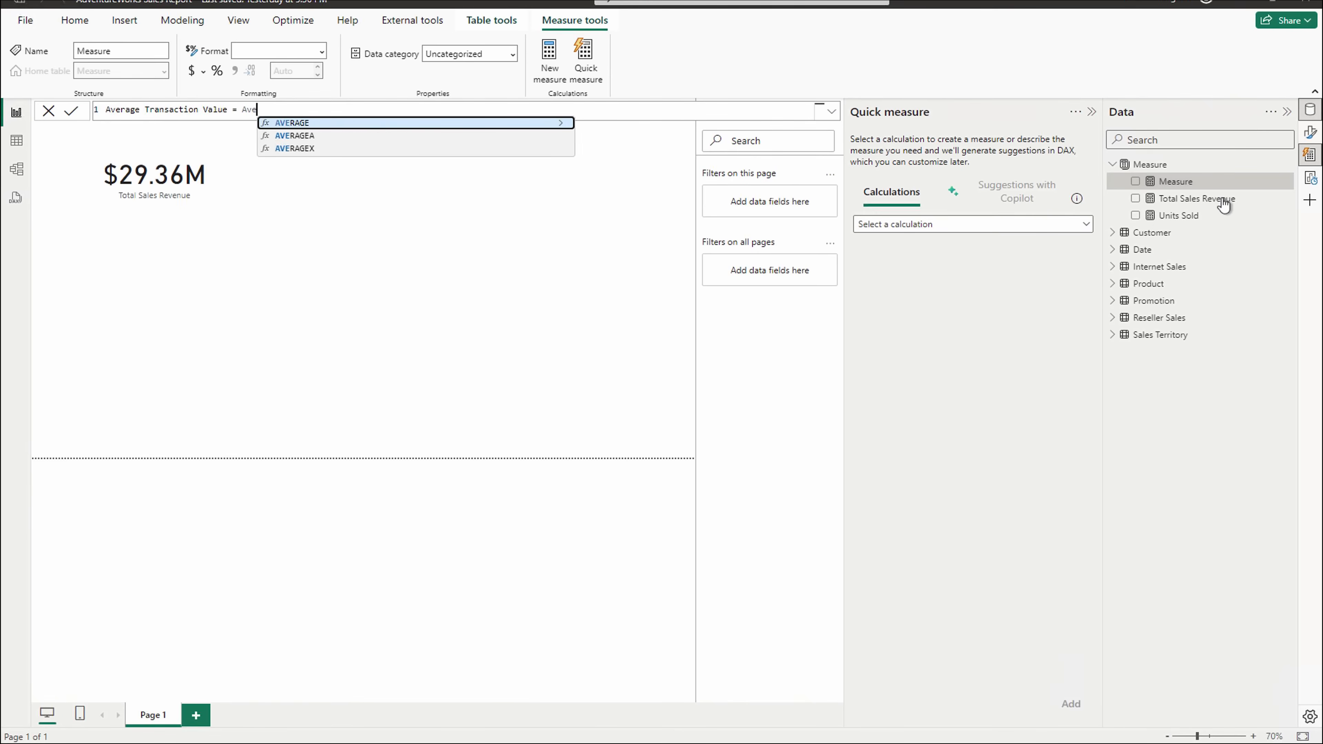
key(Tab)
text('Internet Sales'[SalesAmount]))
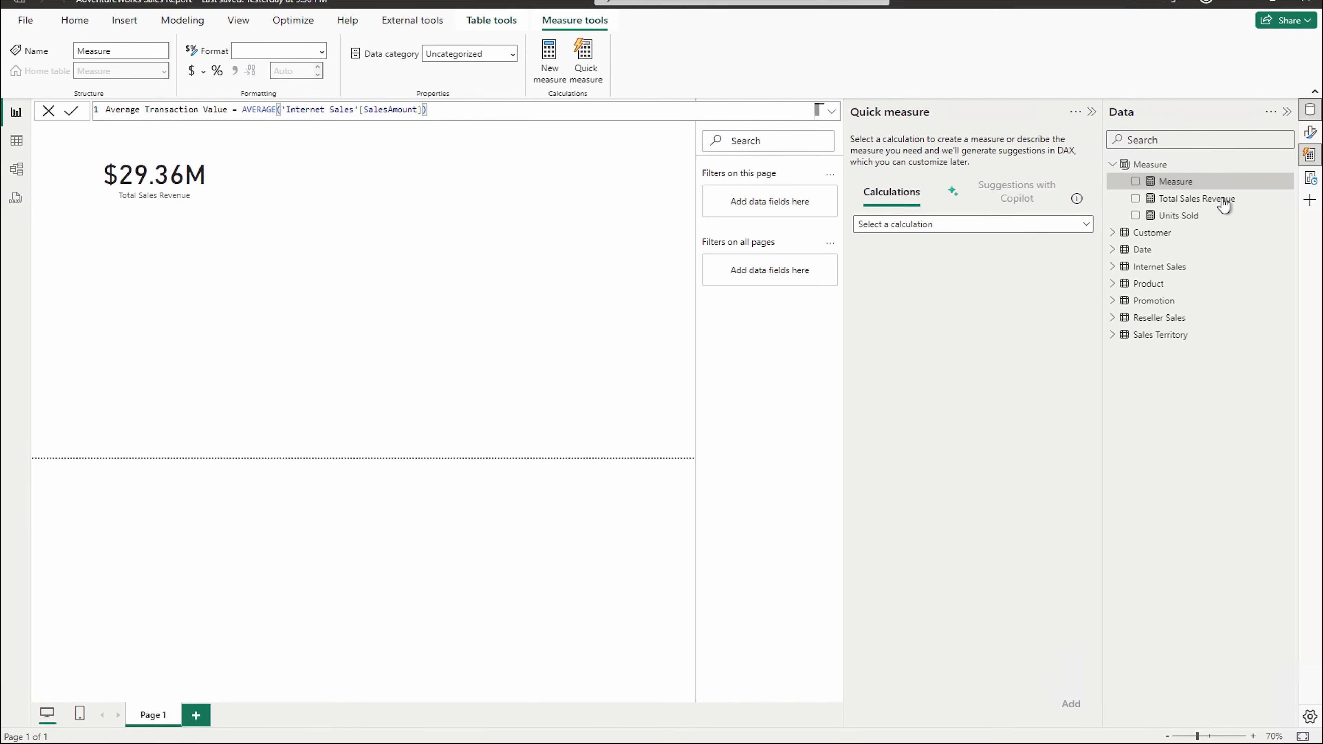
key(Return)
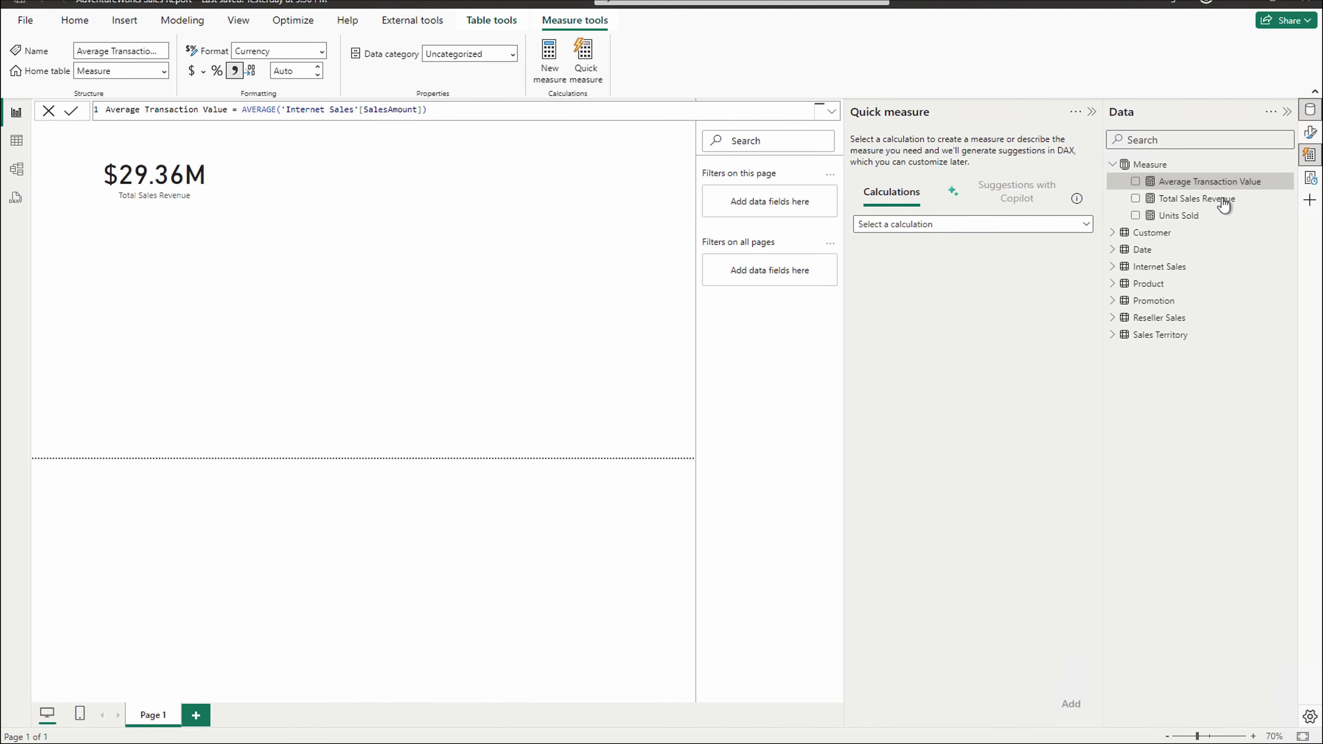
- Start a new measure in the Measure table named 'Sales by Product Category'
click(1287, 165)
click(1216, 191)
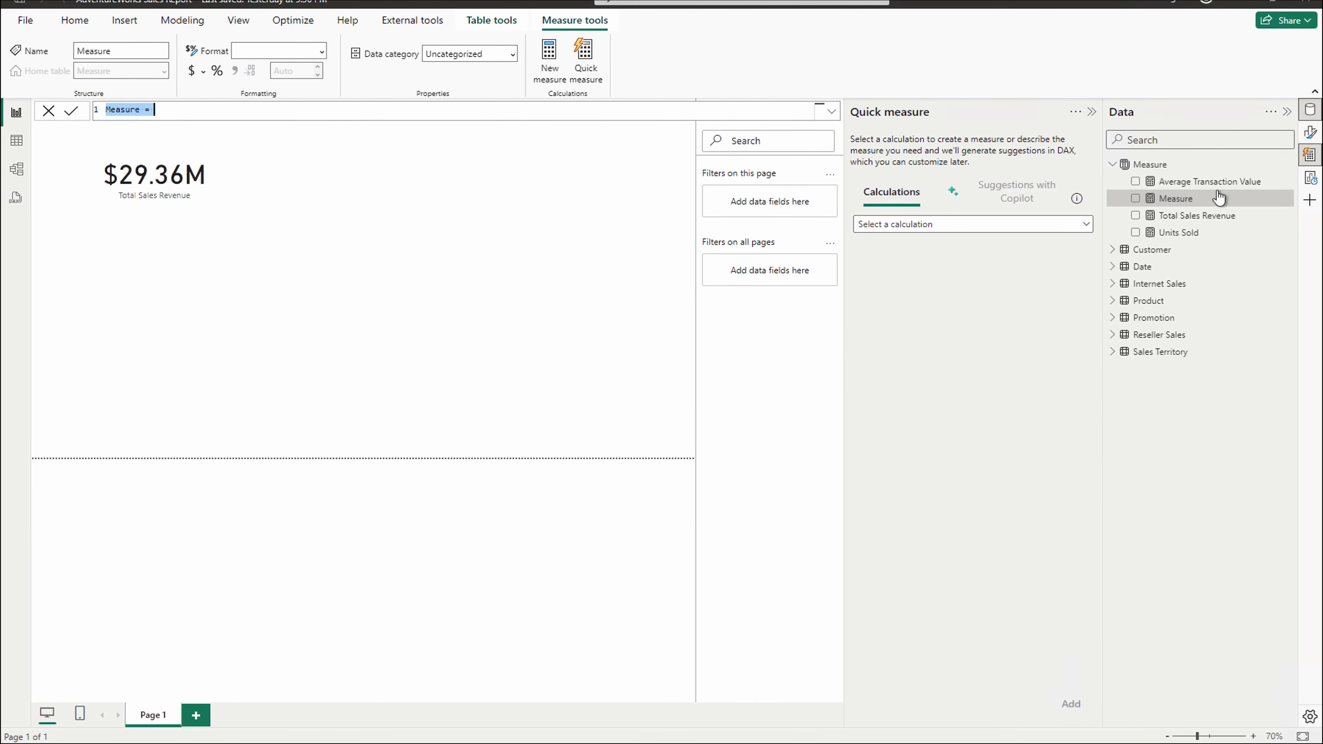
text(Sales by Product Cqa)
key(BackSpace)
key(BackSpace)
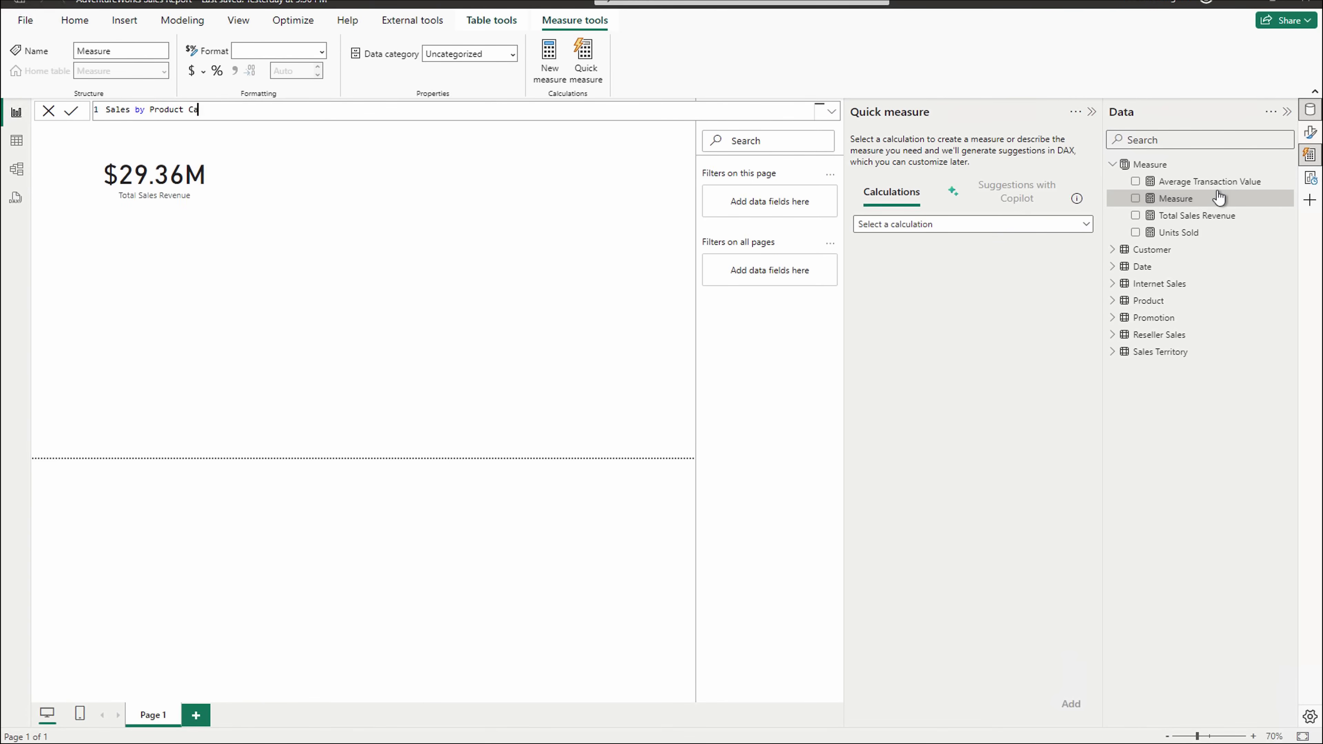
text(ategory)
- Give it the formula SUMX(RELATEDTABLE("Product"), [Total Sales Revenue]) and commit it
text(= SUM)
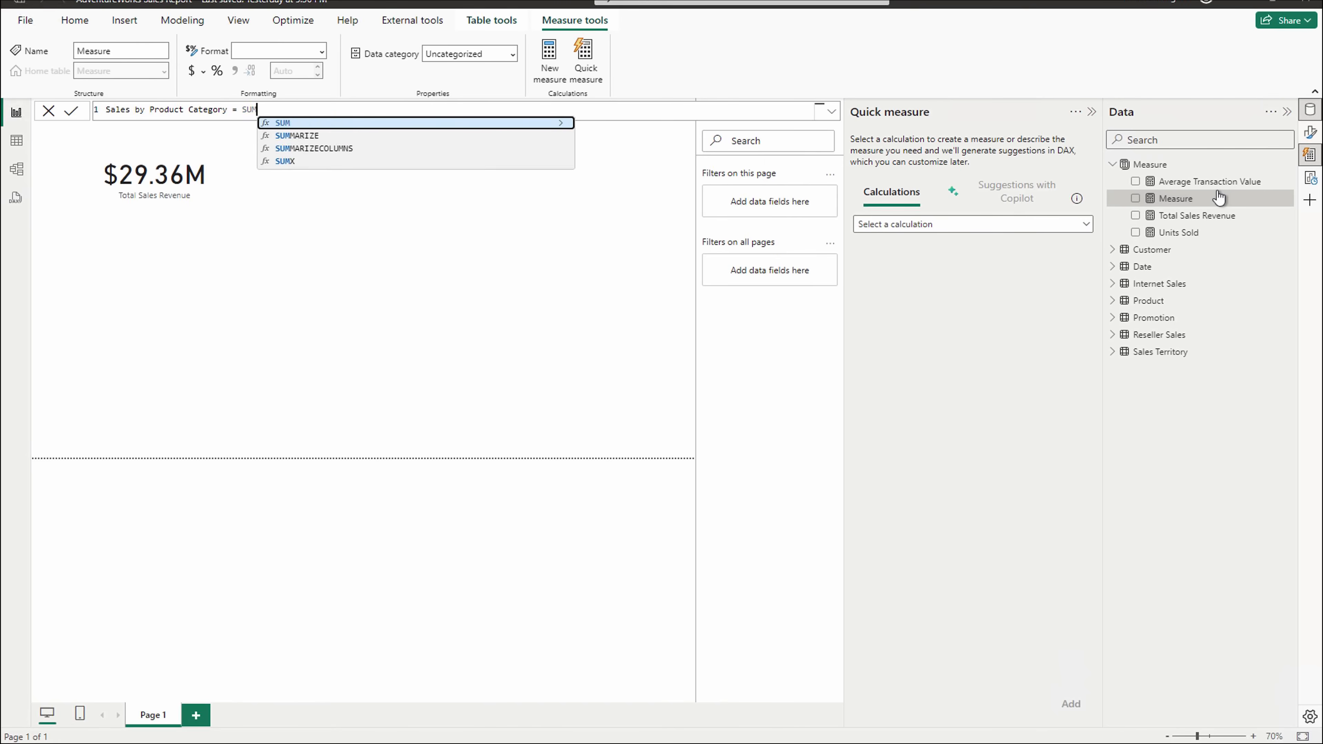
text(X()
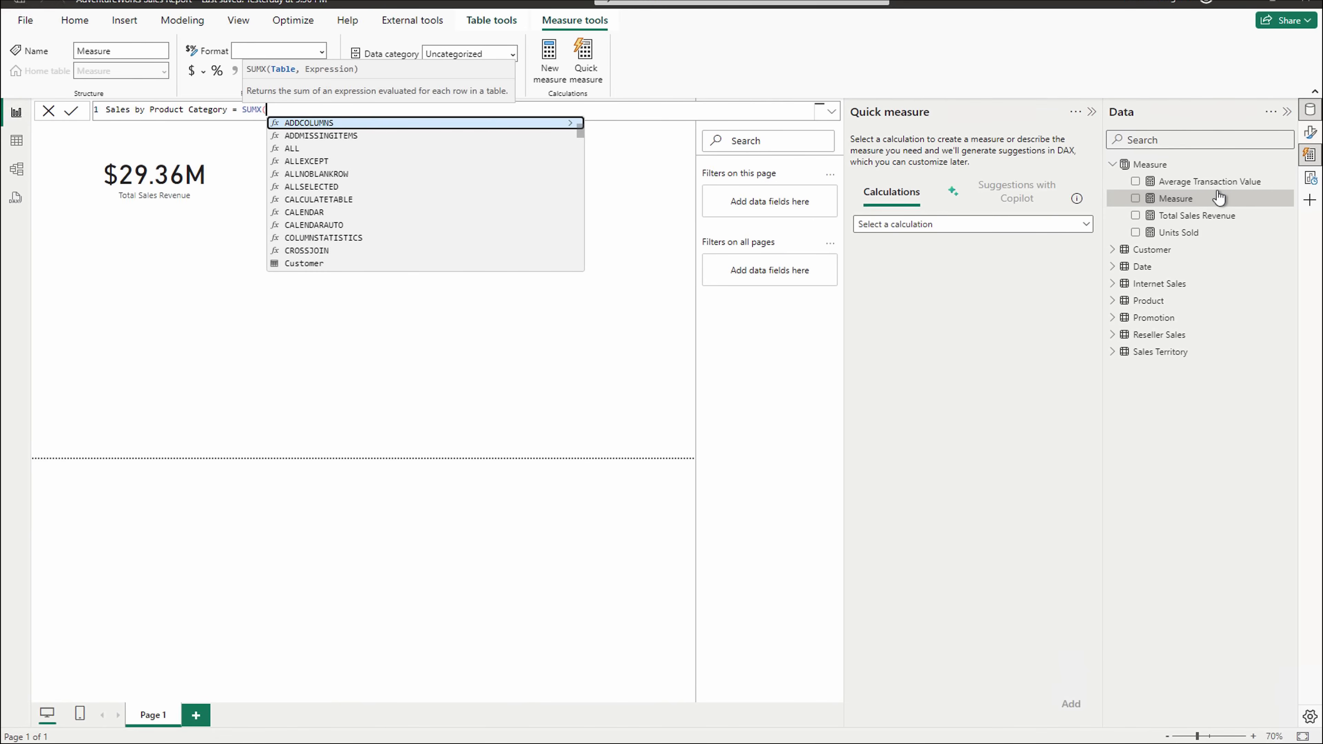
text(RELAT)
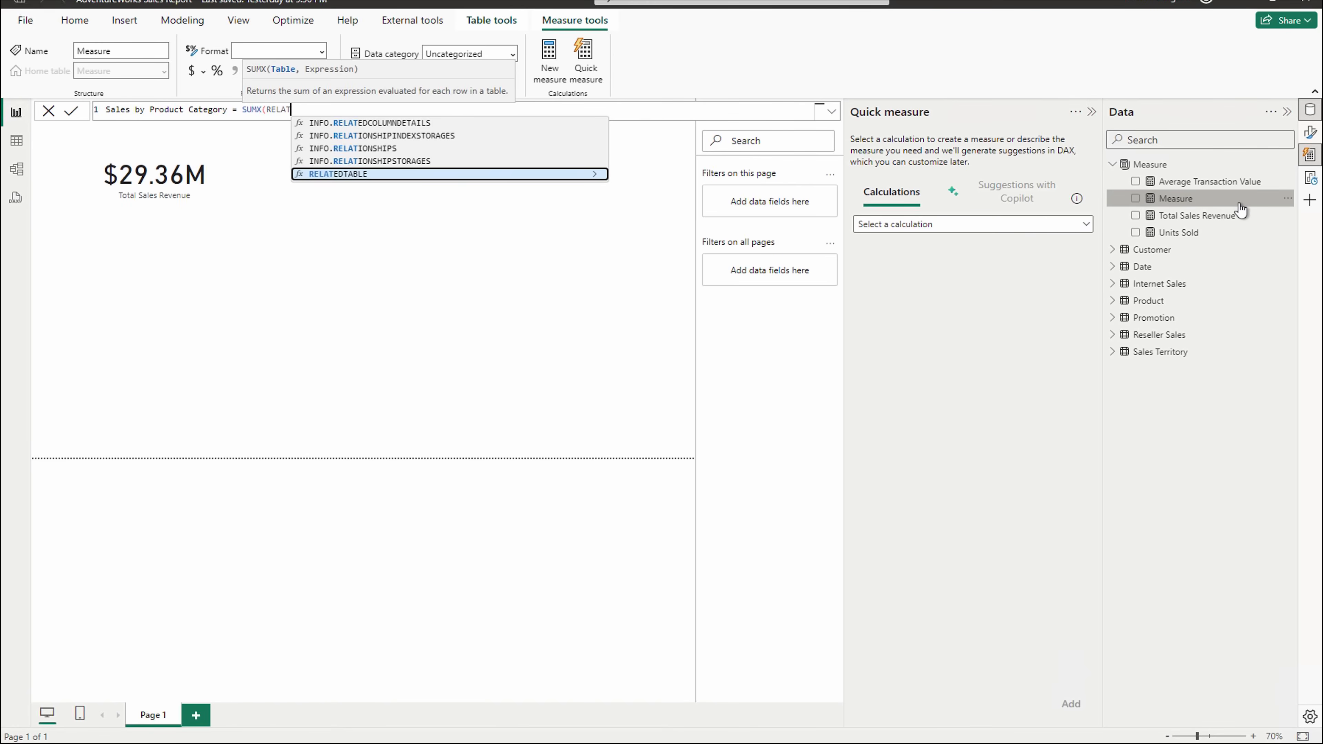
key(Tab)
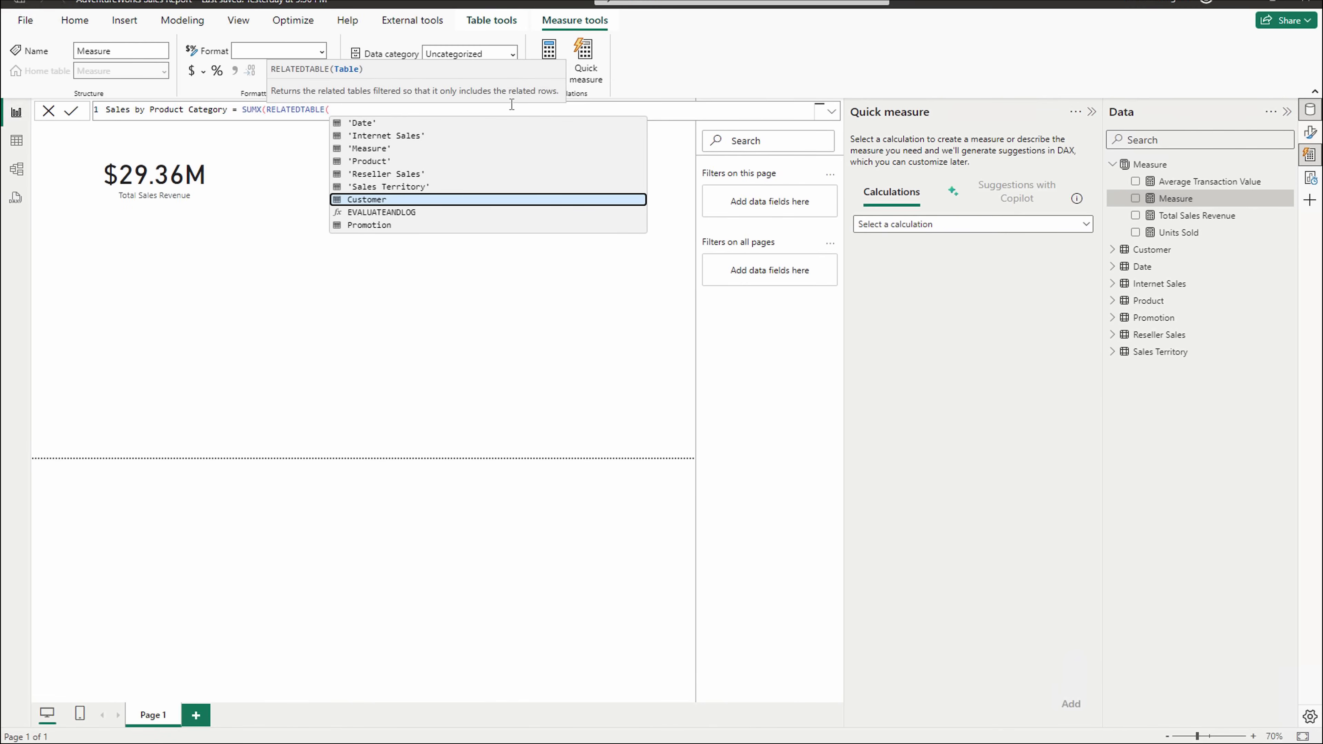
click(367, 161)
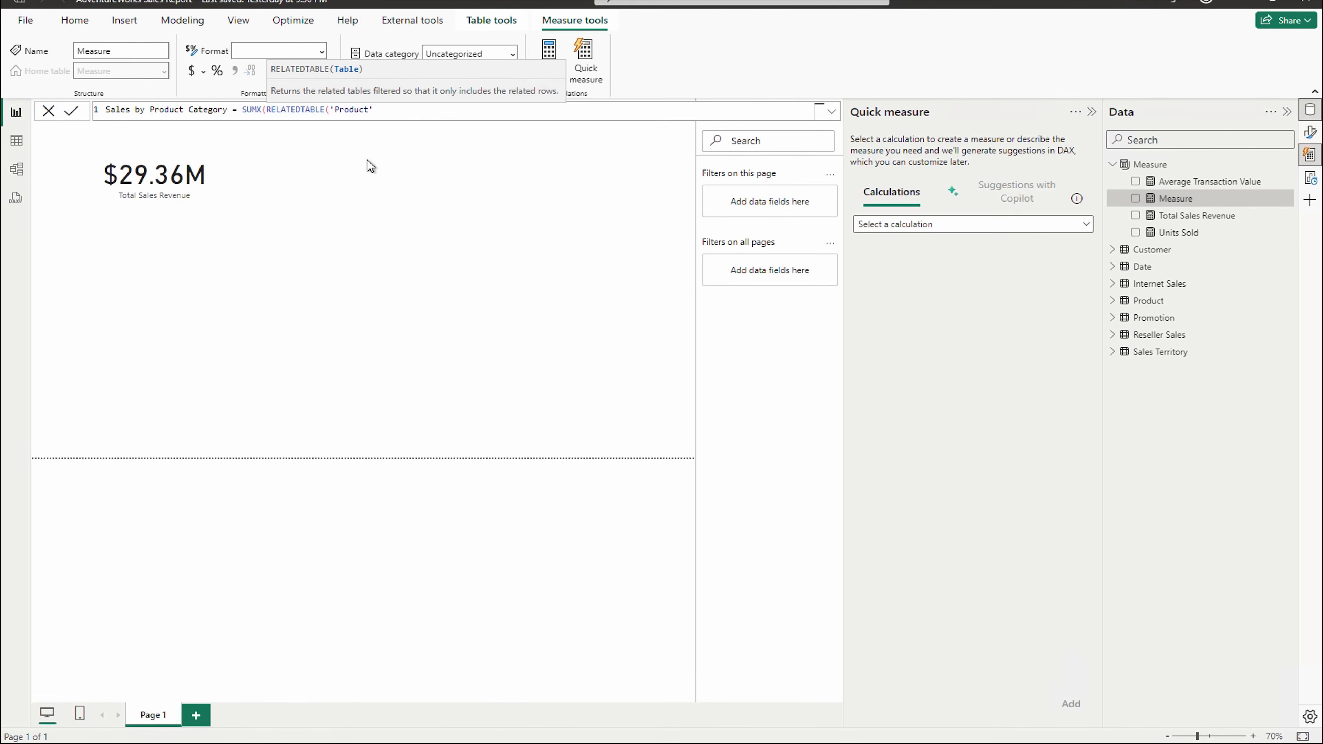
text())
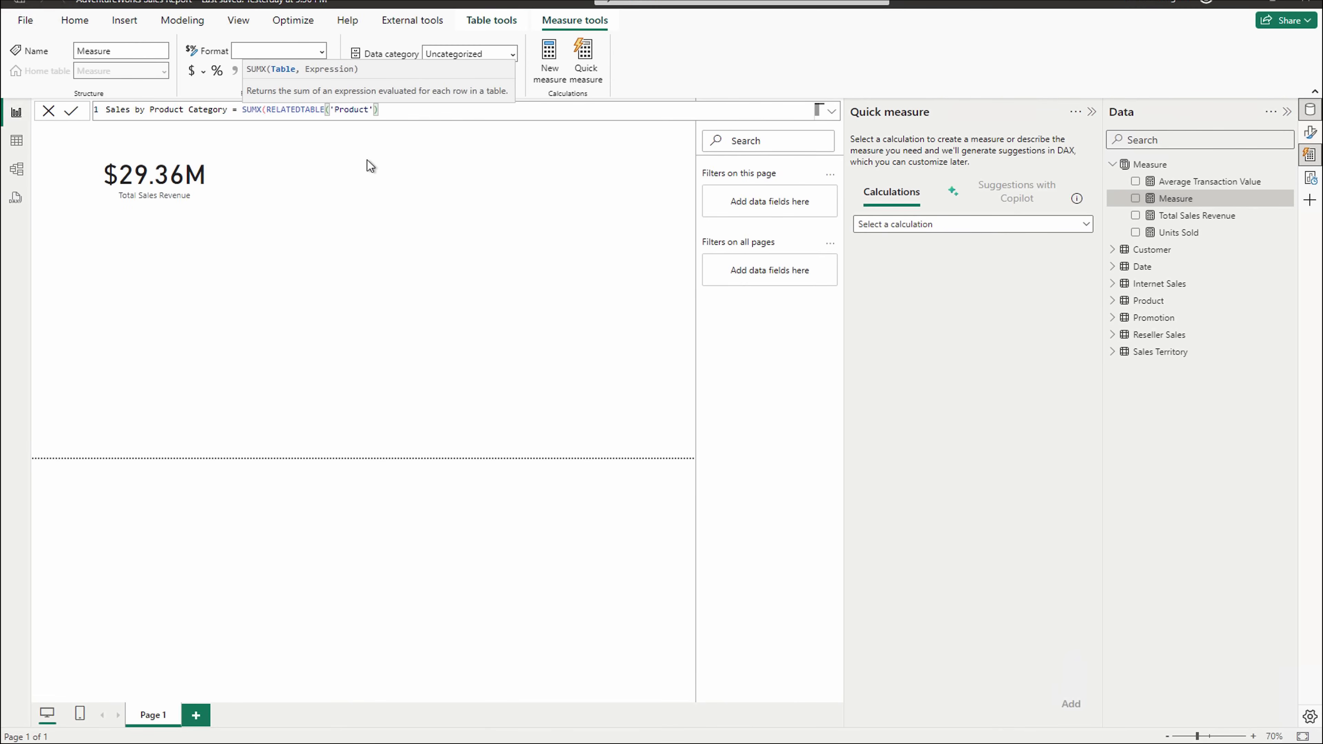
text(,)
text(sa)
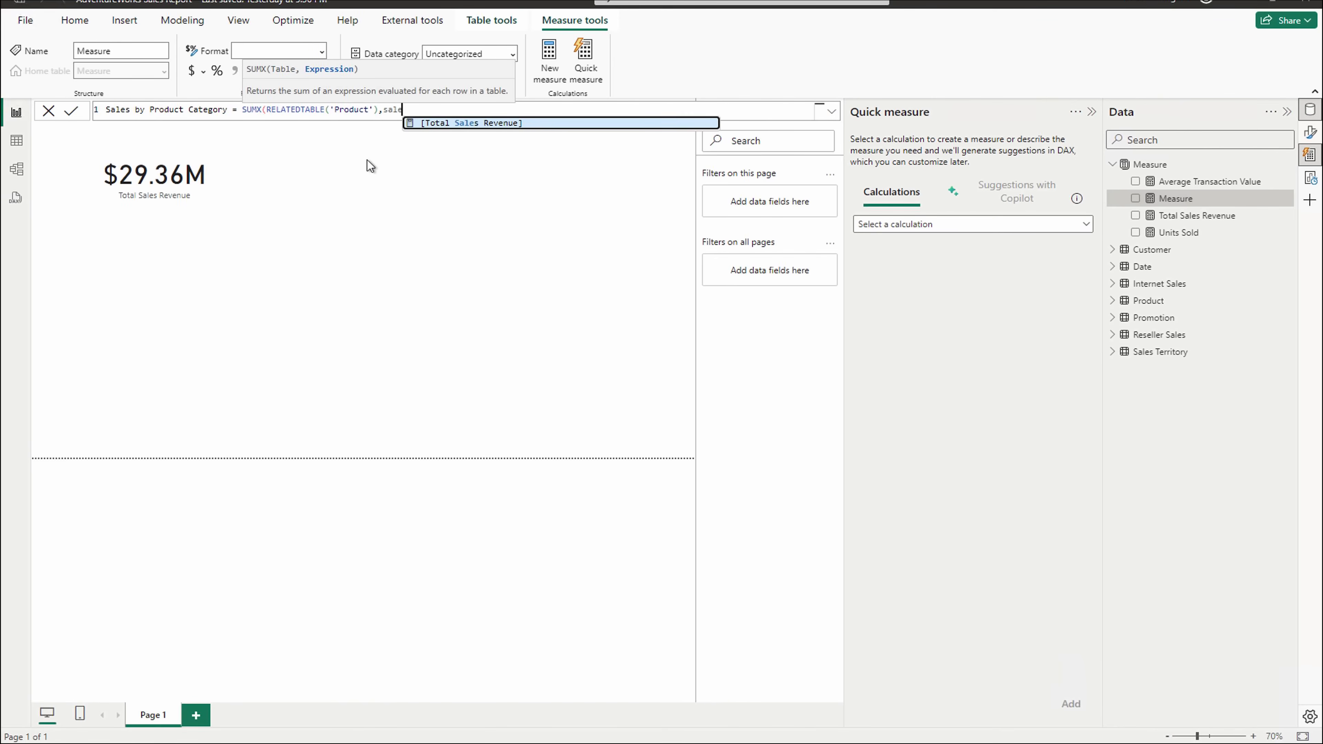
key(BackSpace)
key(BackSpace)
text(I)
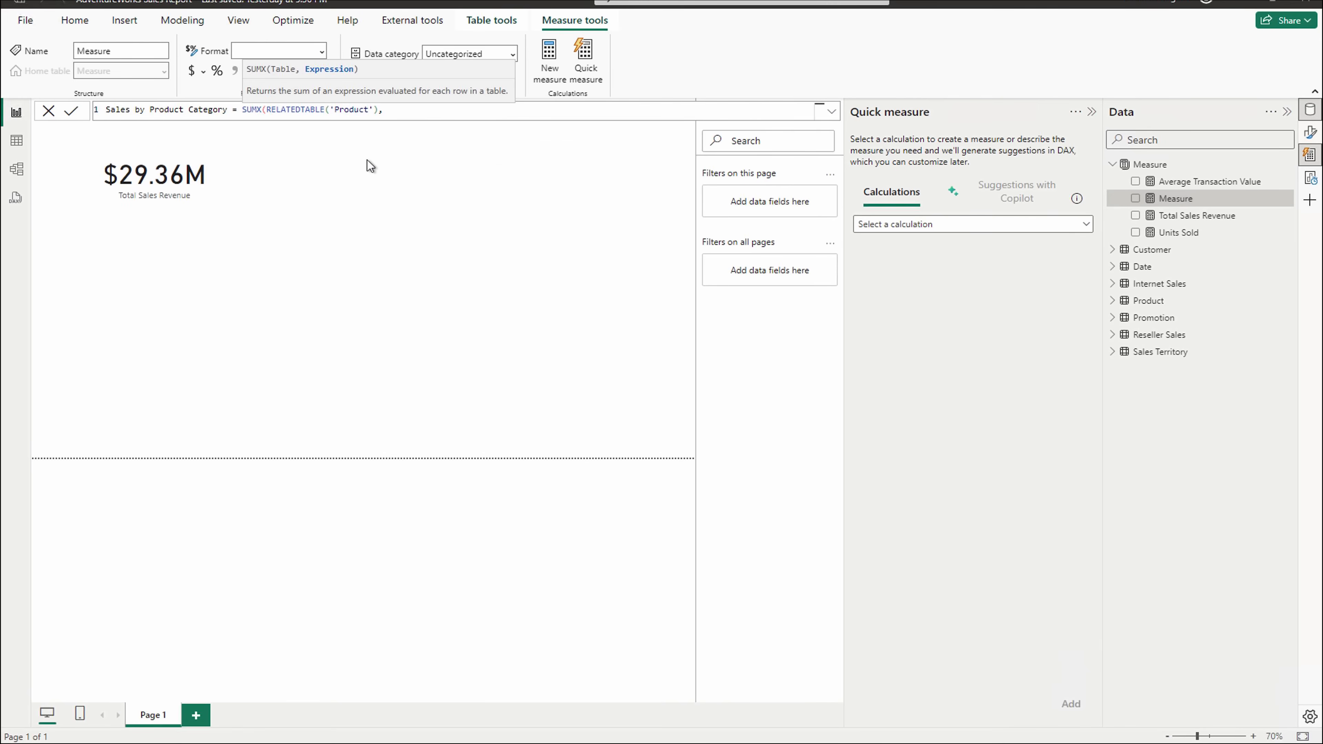
text(nter)
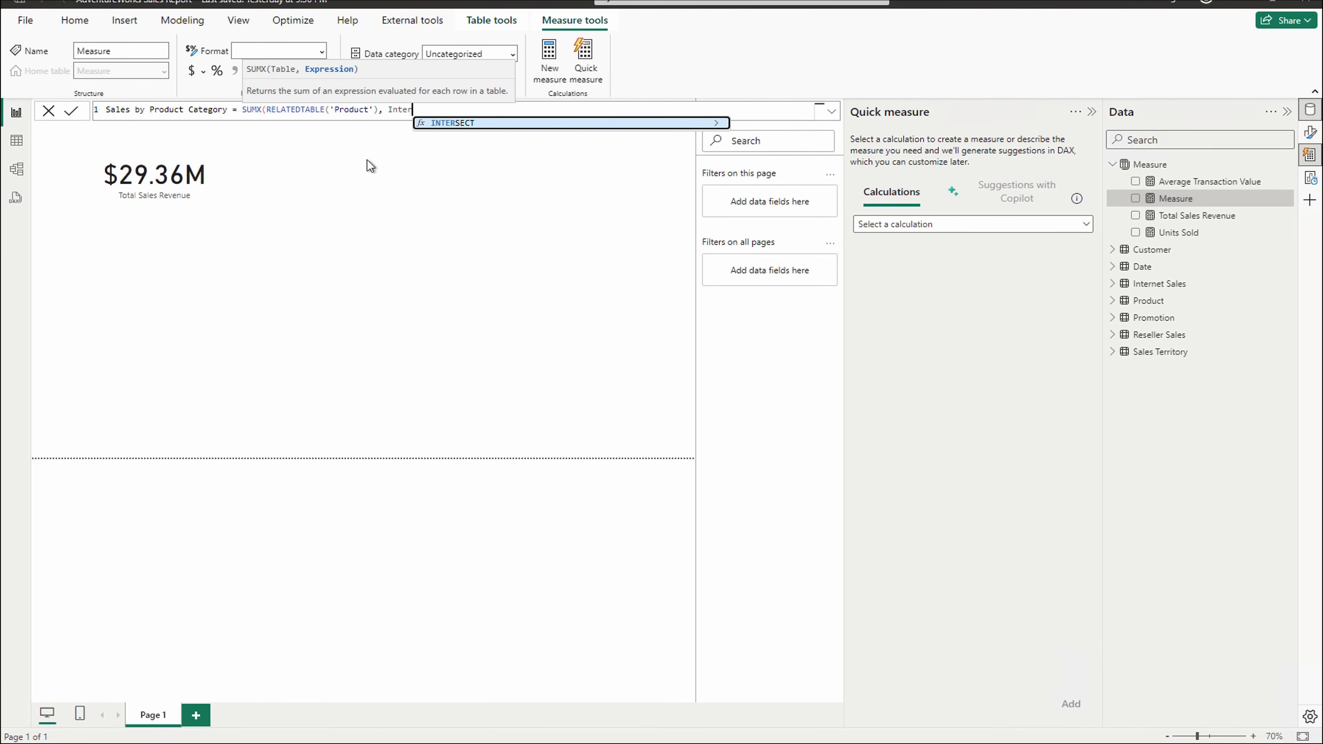
key(BackSpace)
key(BackSpace)
key(BackSpace)
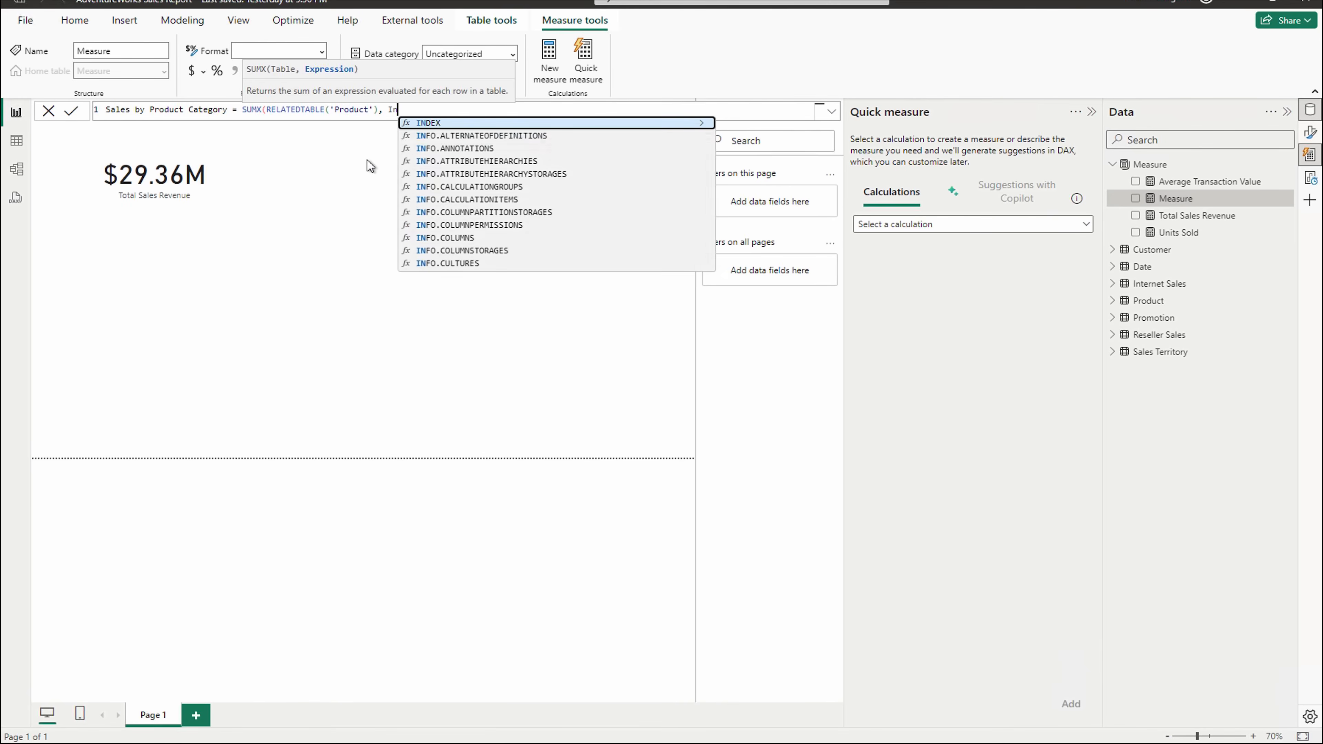
text(ter)
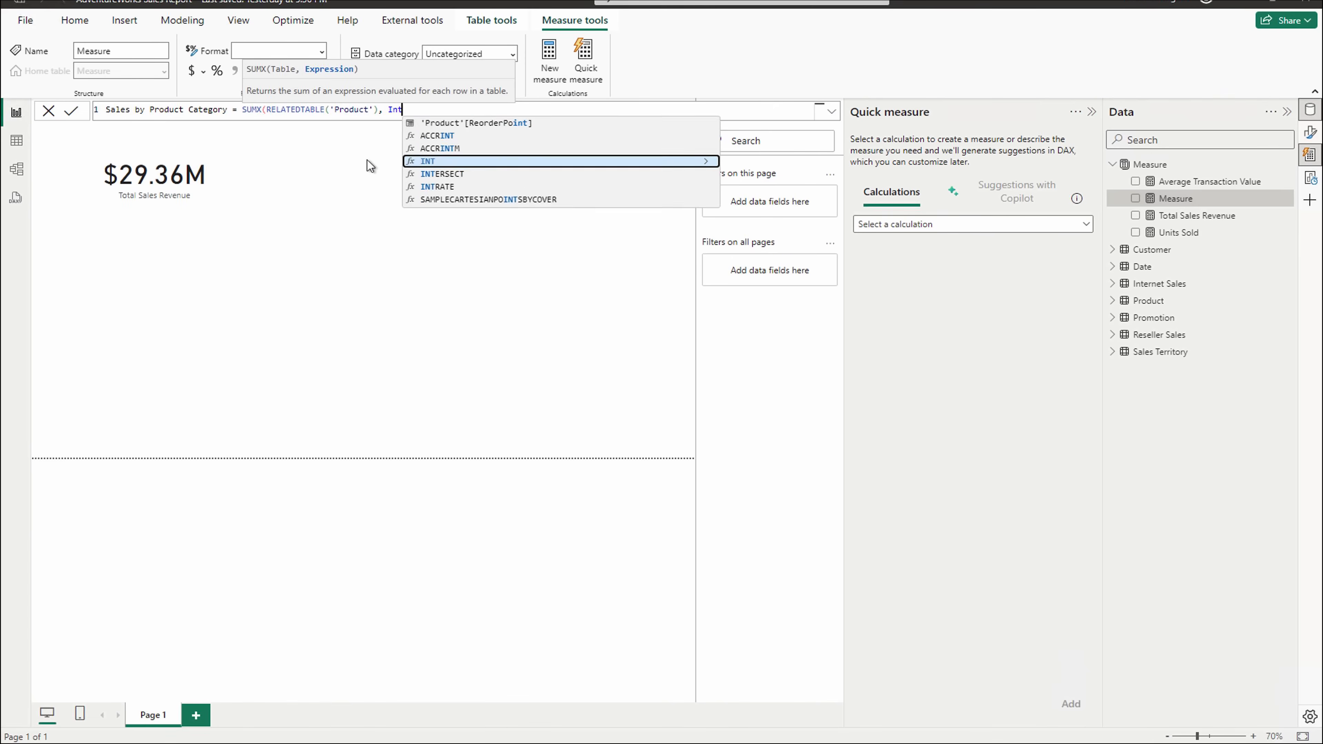
key(BackSpace)
key(BackSpace)
key(BackSpace)
key(BackSpace)
key(BackSpace)
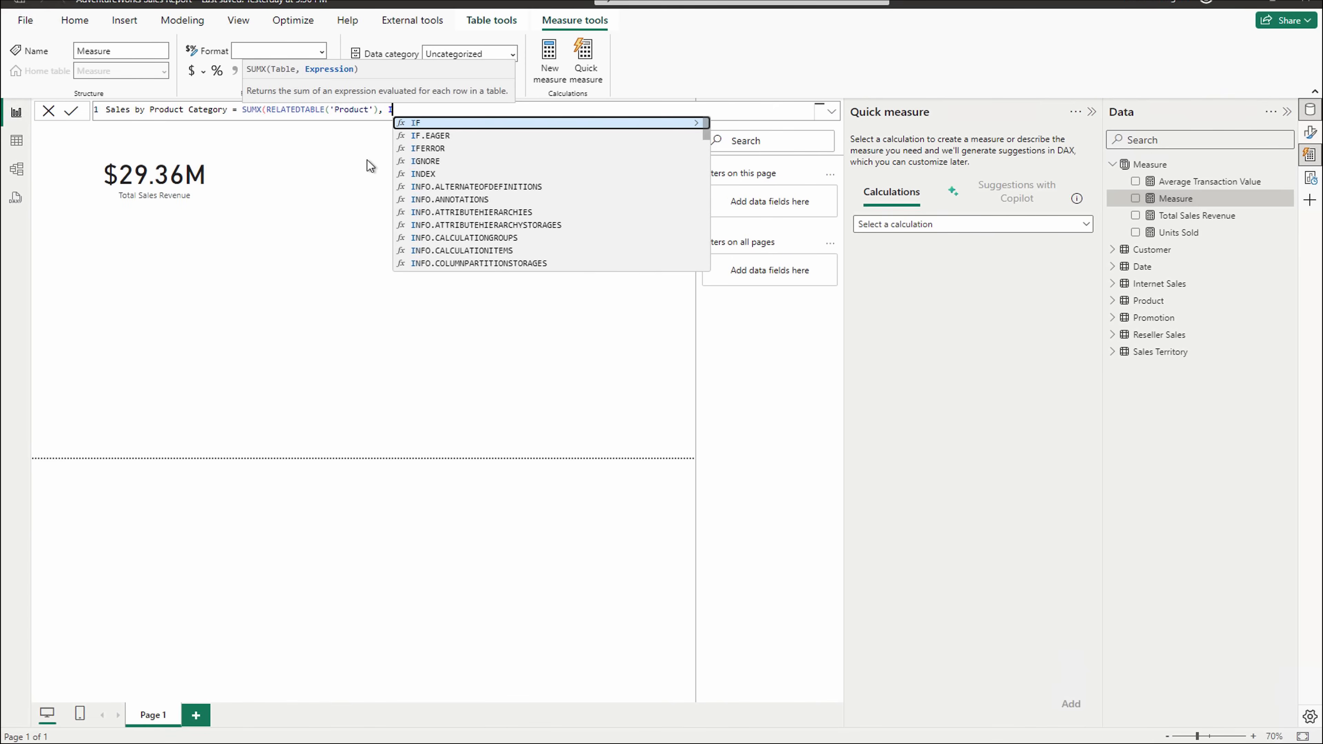
text(sales)
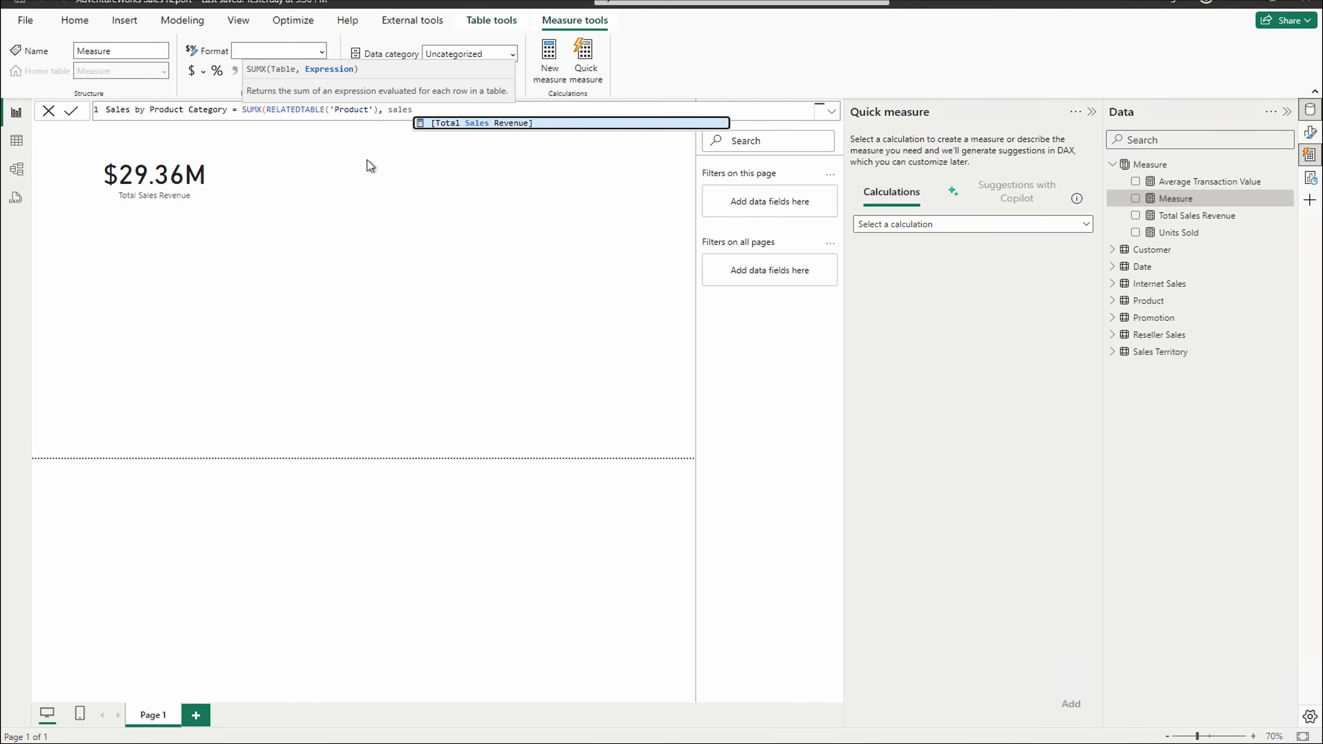
key(Tab)
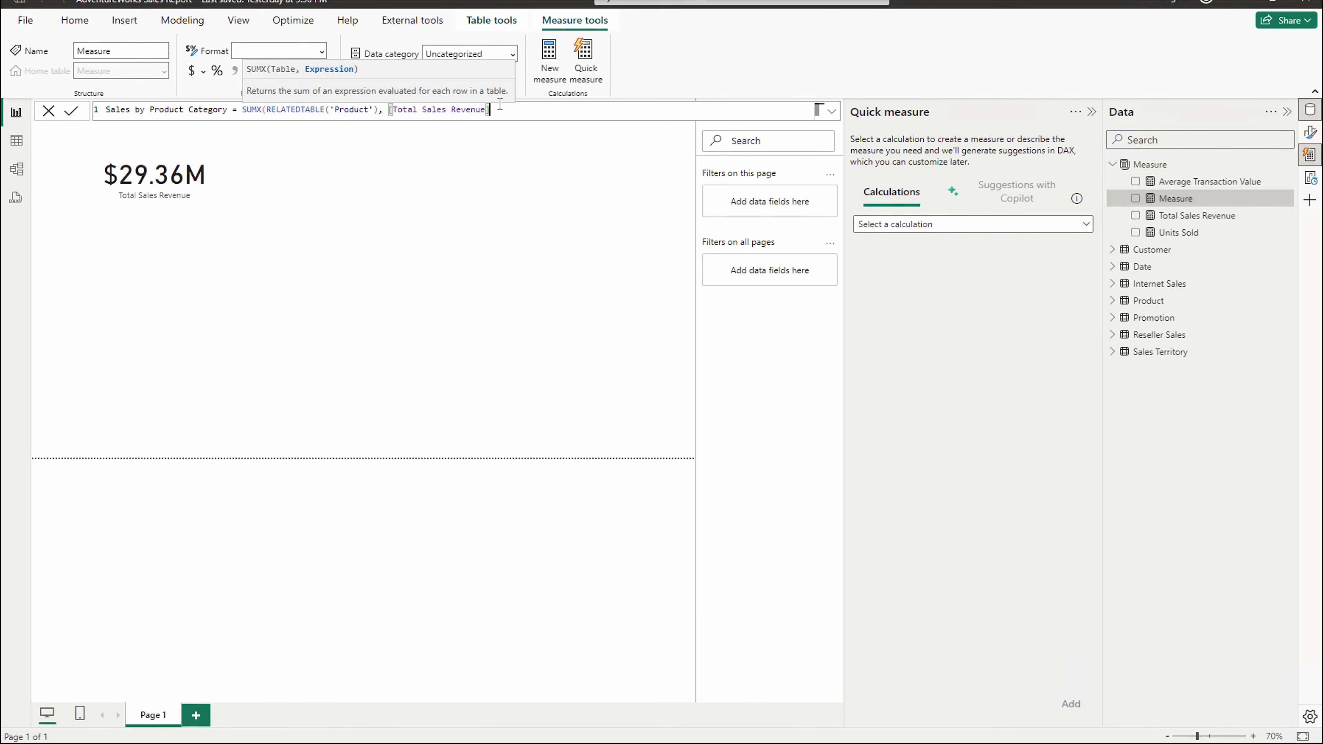
text())
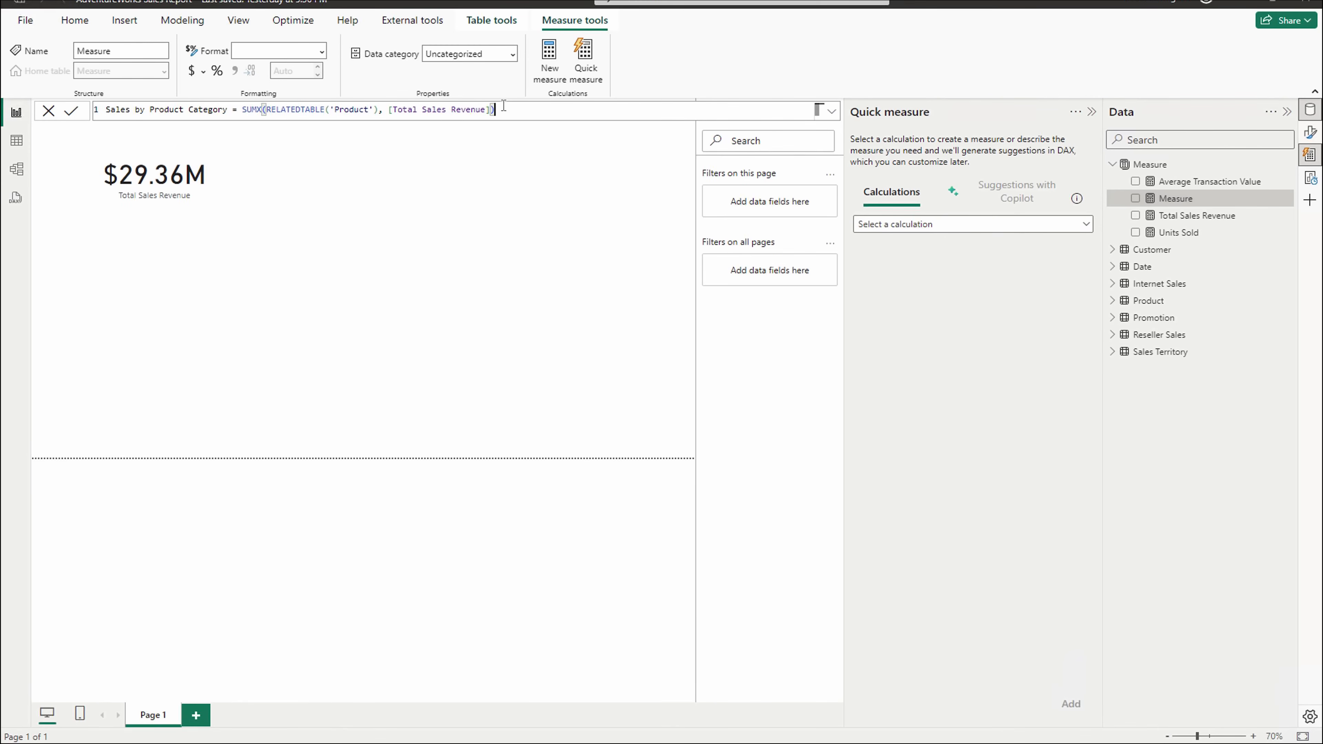
key(Return)
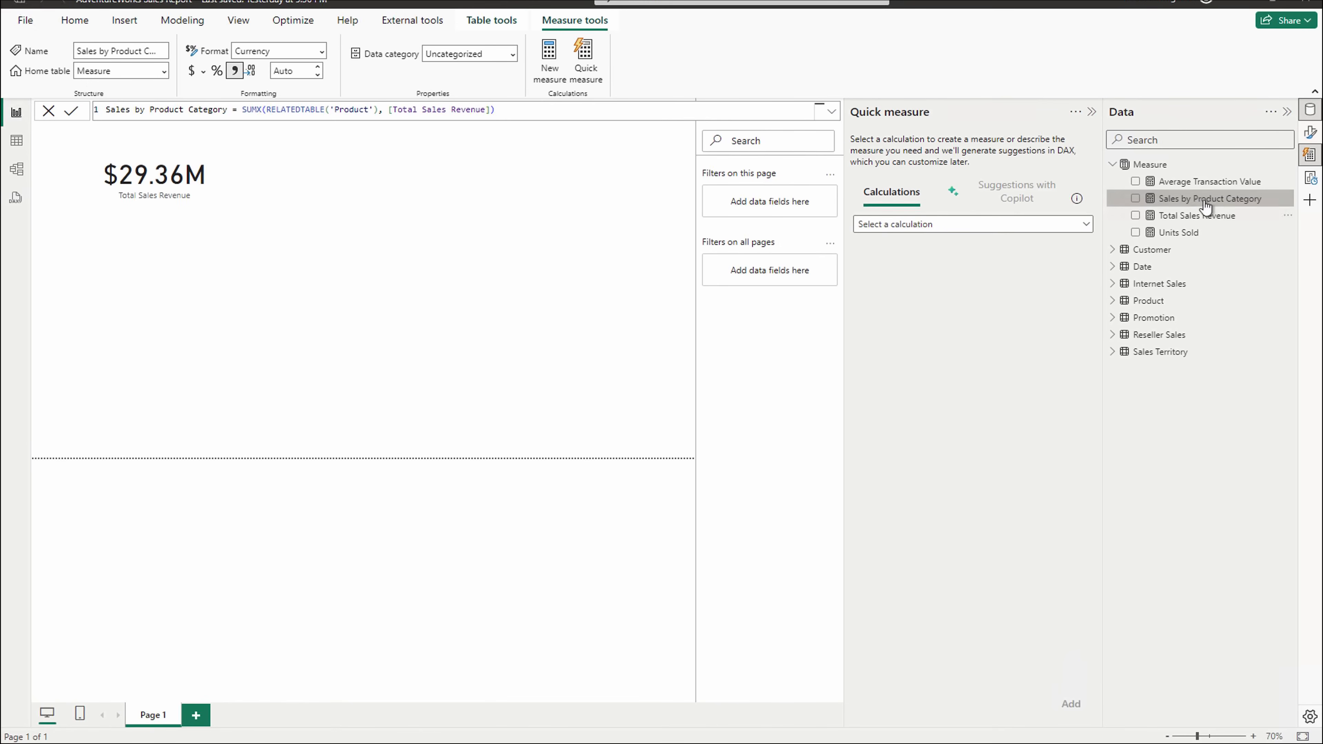
- Add a $29.36M Sales by Product Category card, resized and placed beside the Total Sales Revenue card
drag(1210, 206, 464, 380)
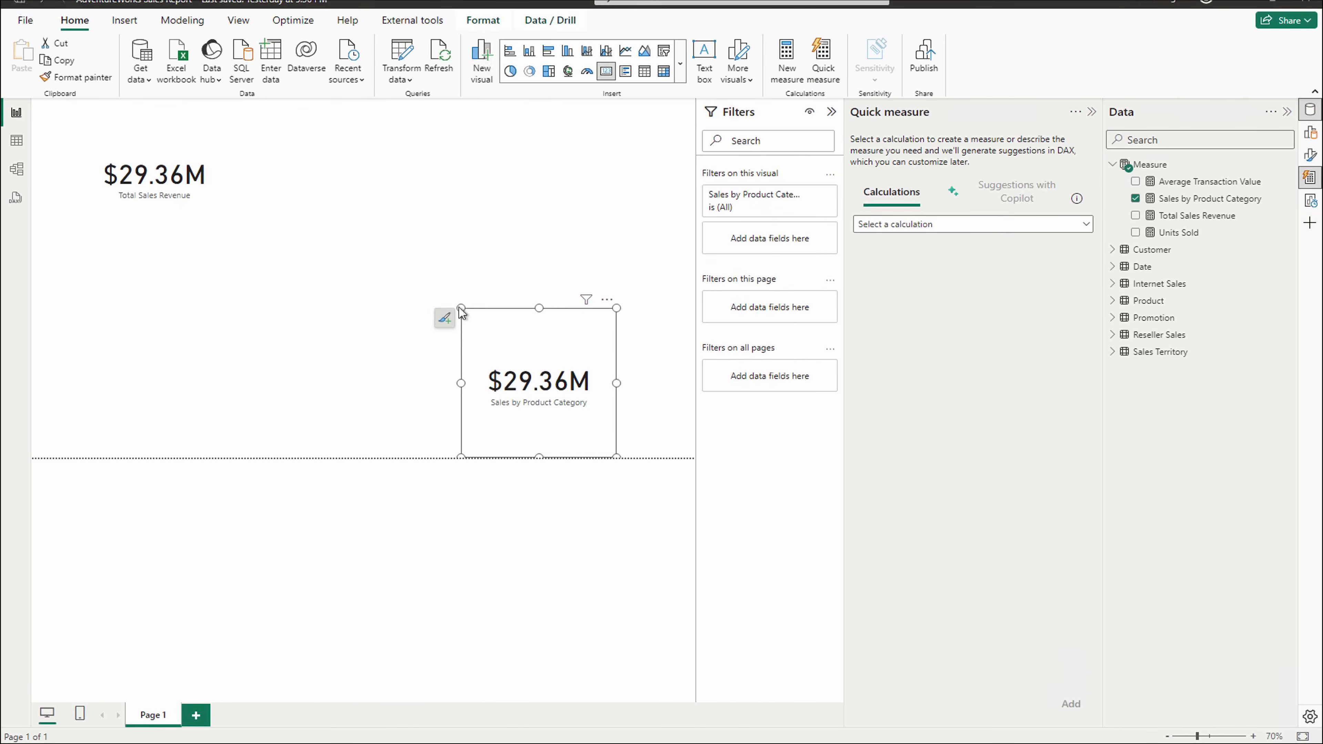
click(463, 309)
drag(462, 308, 422, 354)
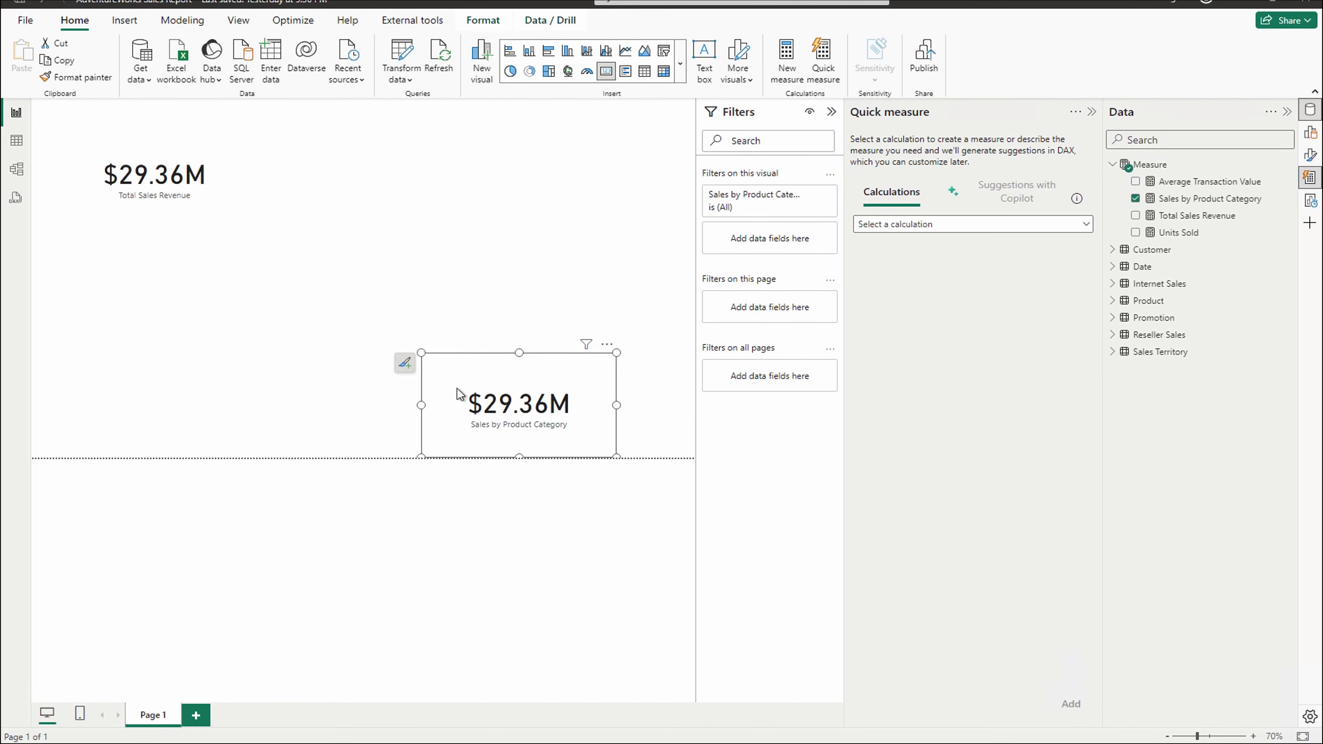
drag(387, 194, 298, 179)
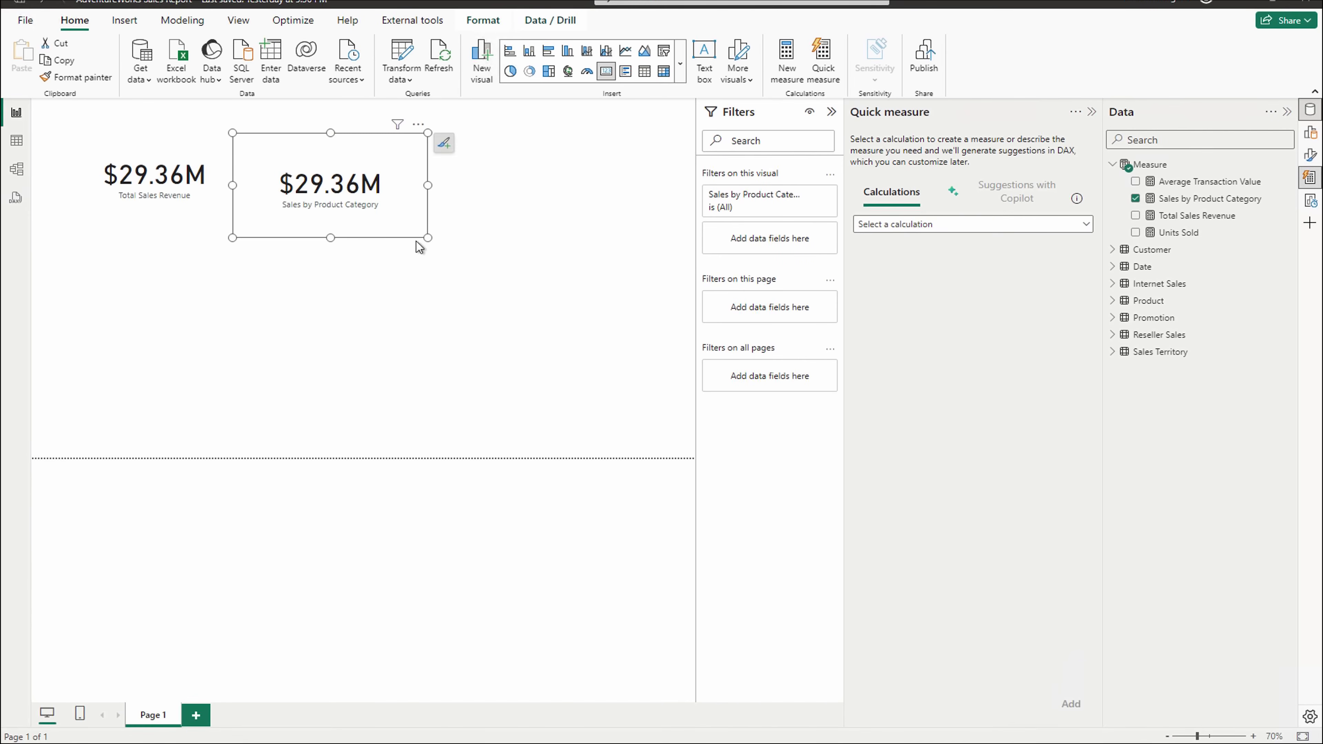
mouse_move(424, 238)
mouse_down()
mouse_move(434, 198)
mouse_move(415, 229)
mouse_up()
click(509, 219)
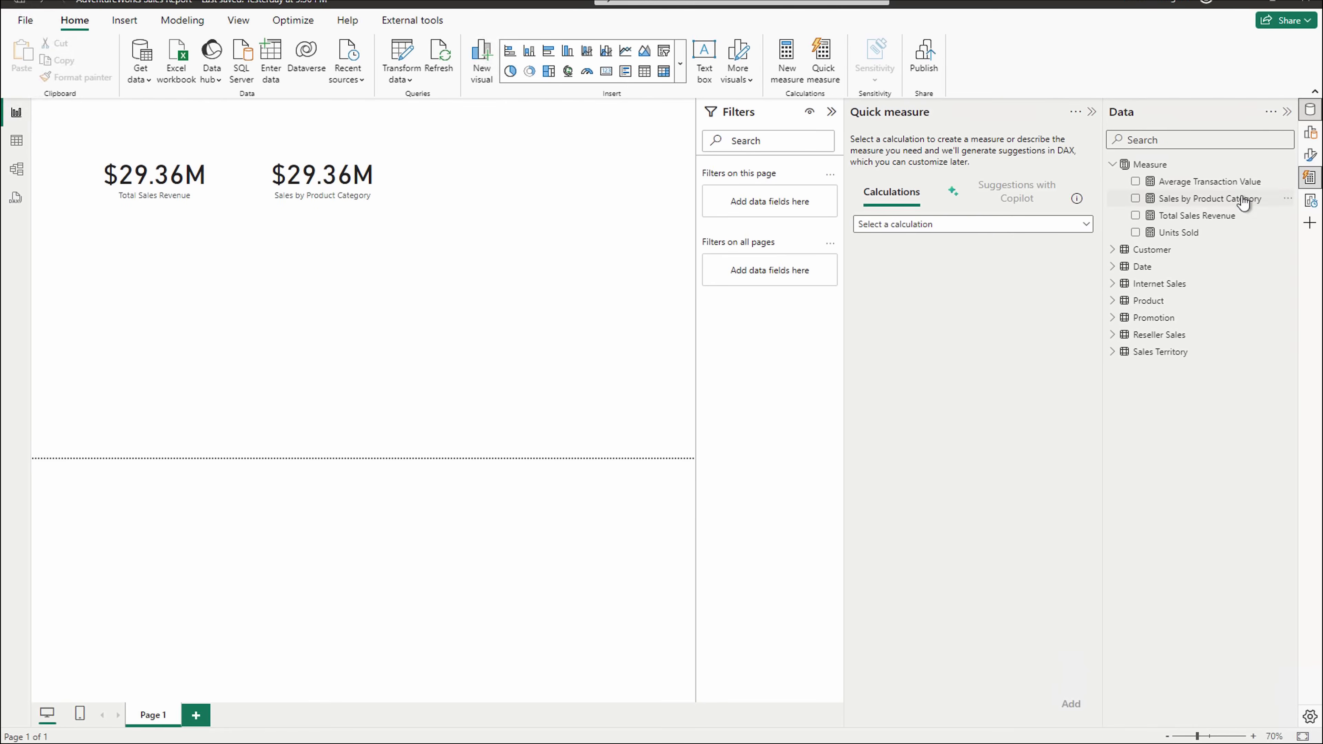
- Start a Sales by Region measure as SUMX(RELATEDTABLE('Sales Territory') in the Measure table
click(1288, 163)
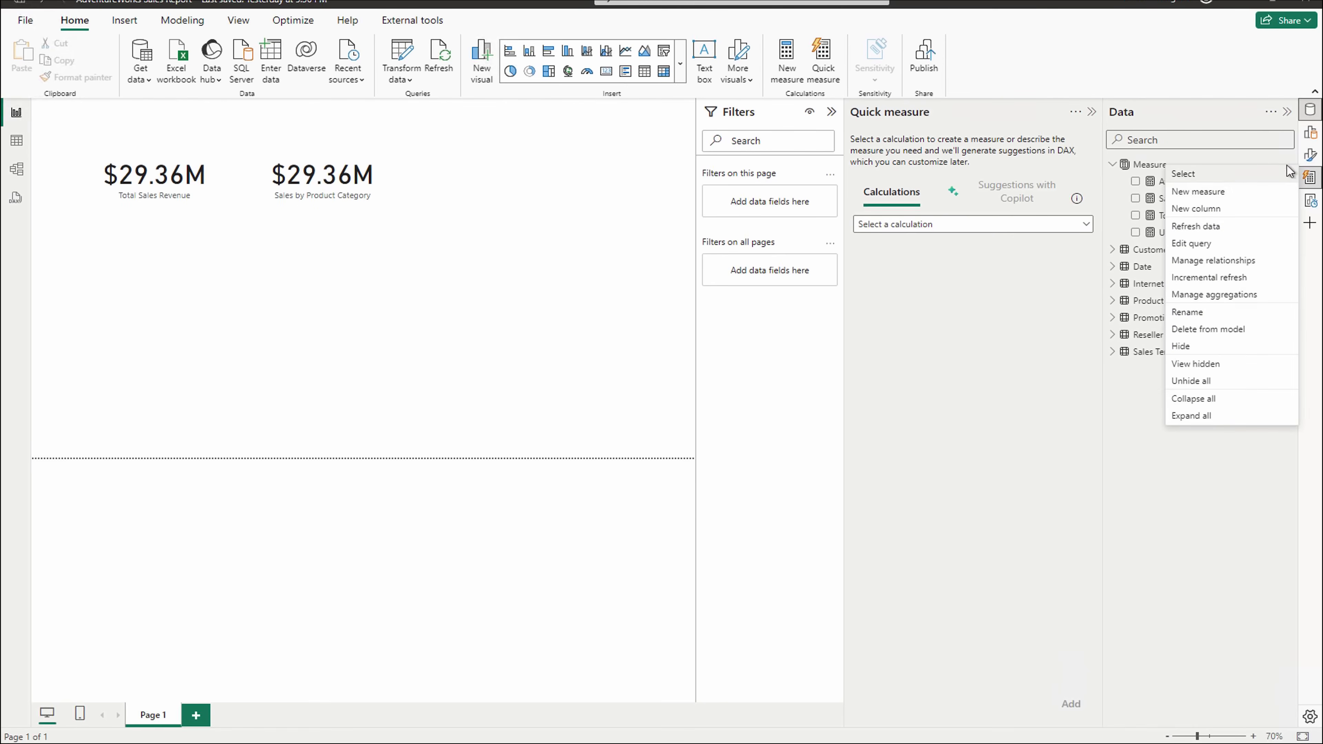
click(1221, 197)
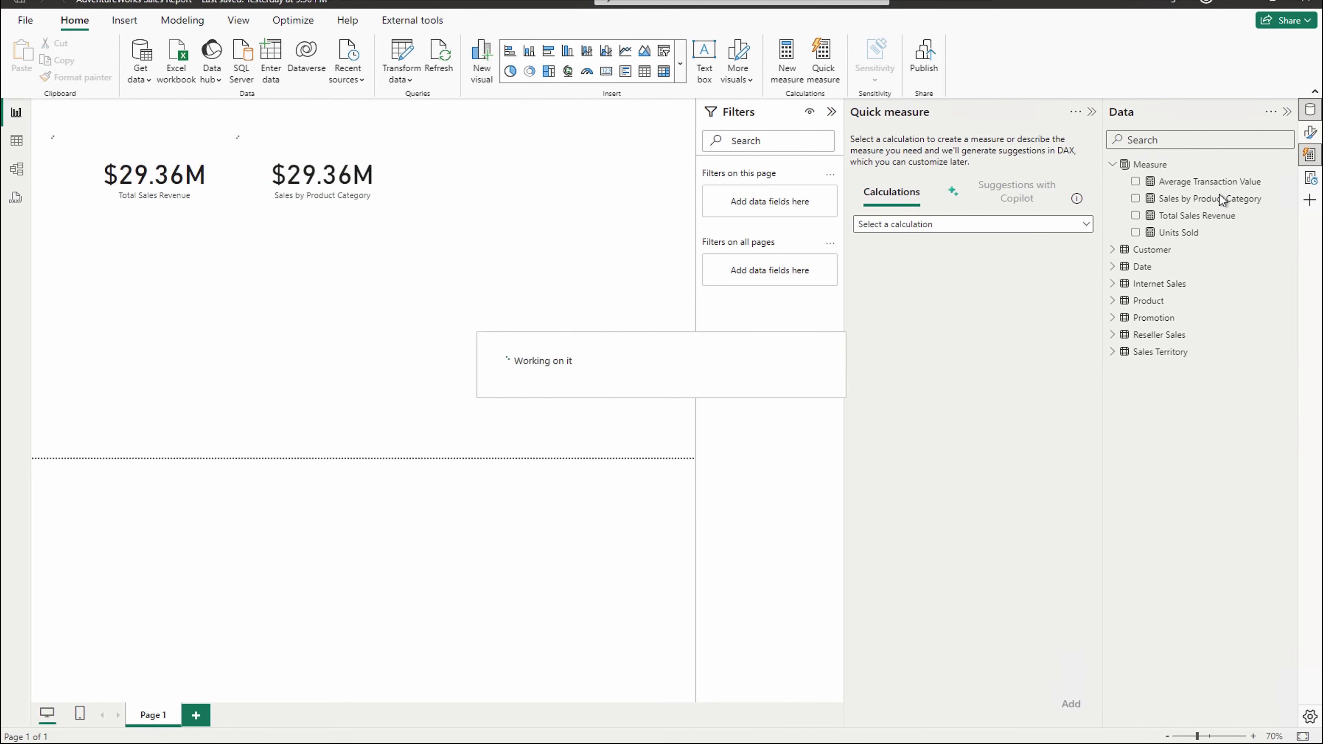
text(Sales )
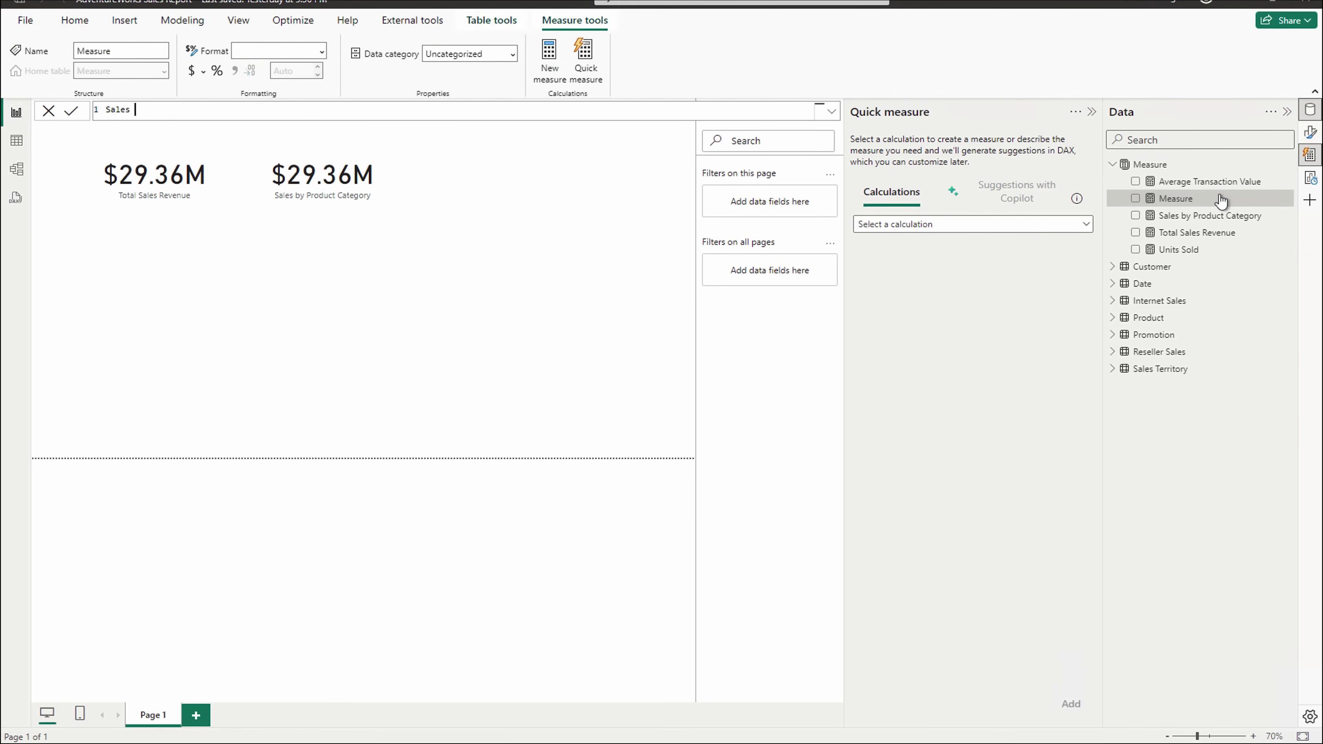
text(by Region =)
key(shift+Return)
text(SUMX)
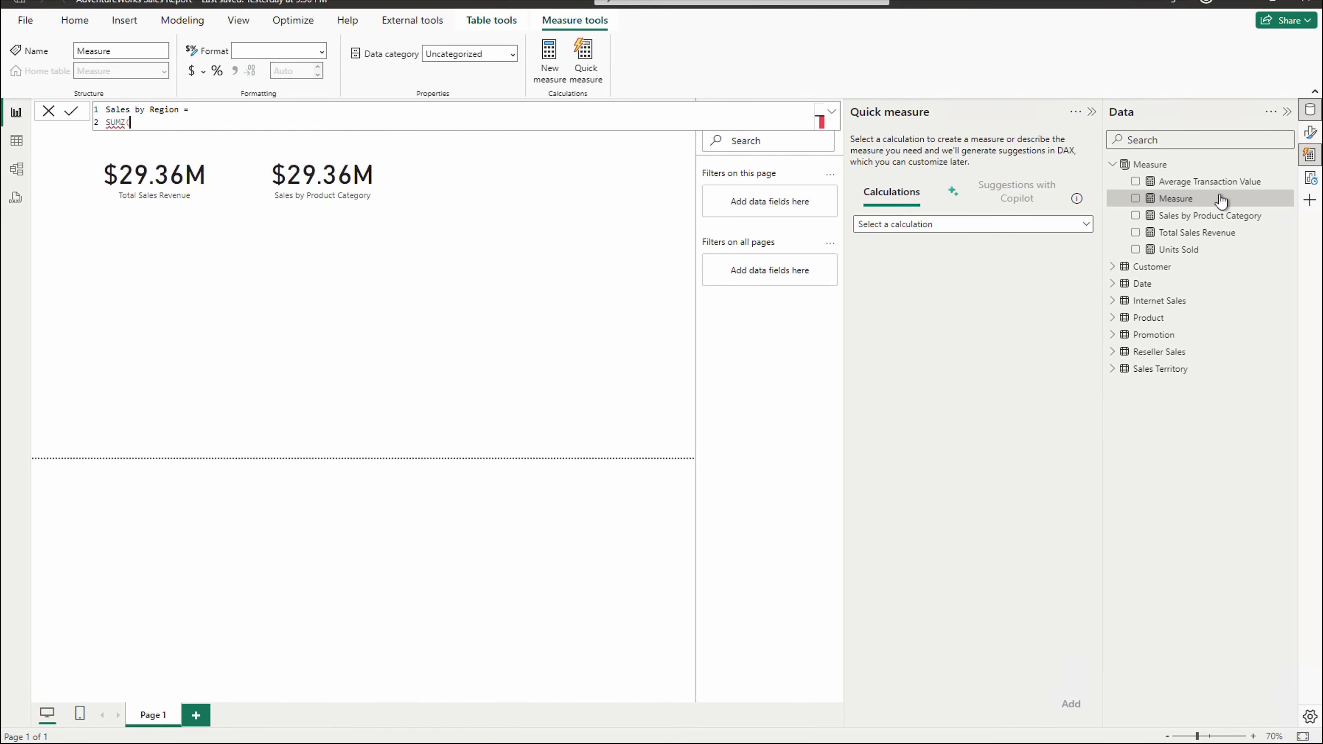
text((sale)
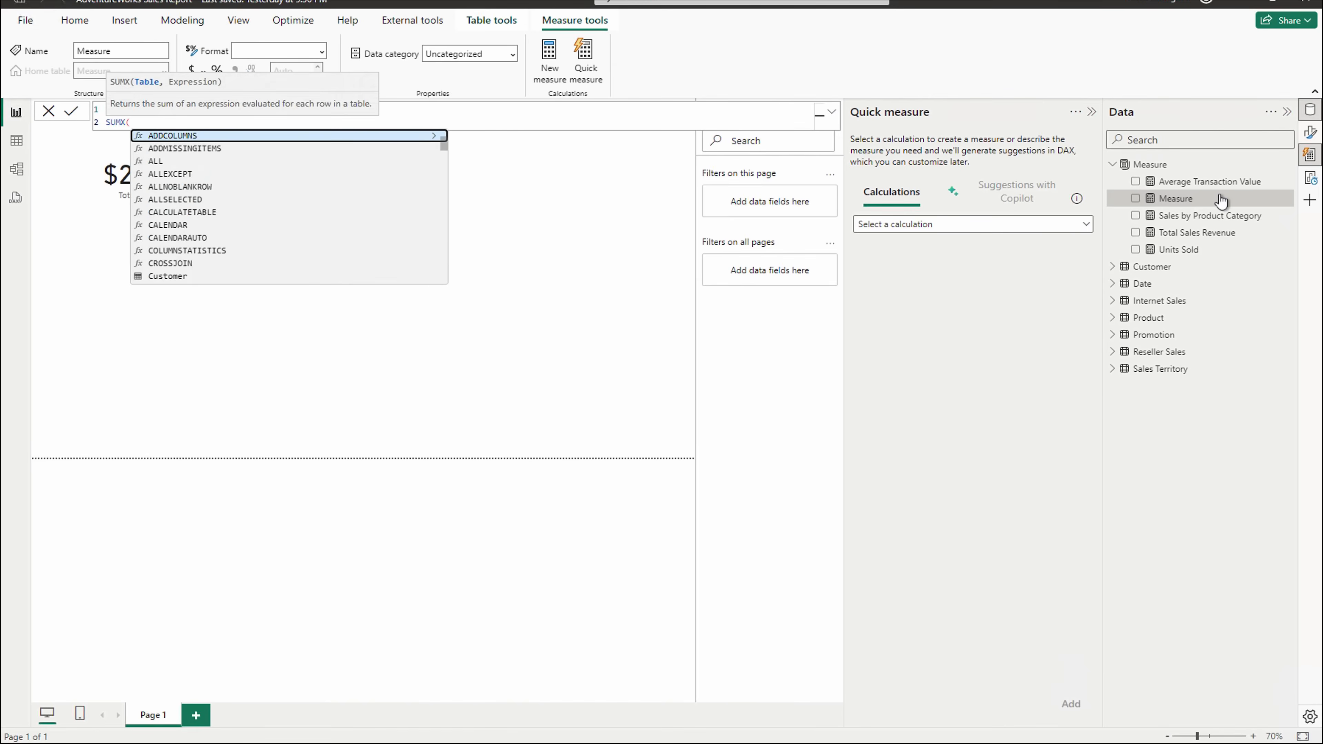
key(Tab)
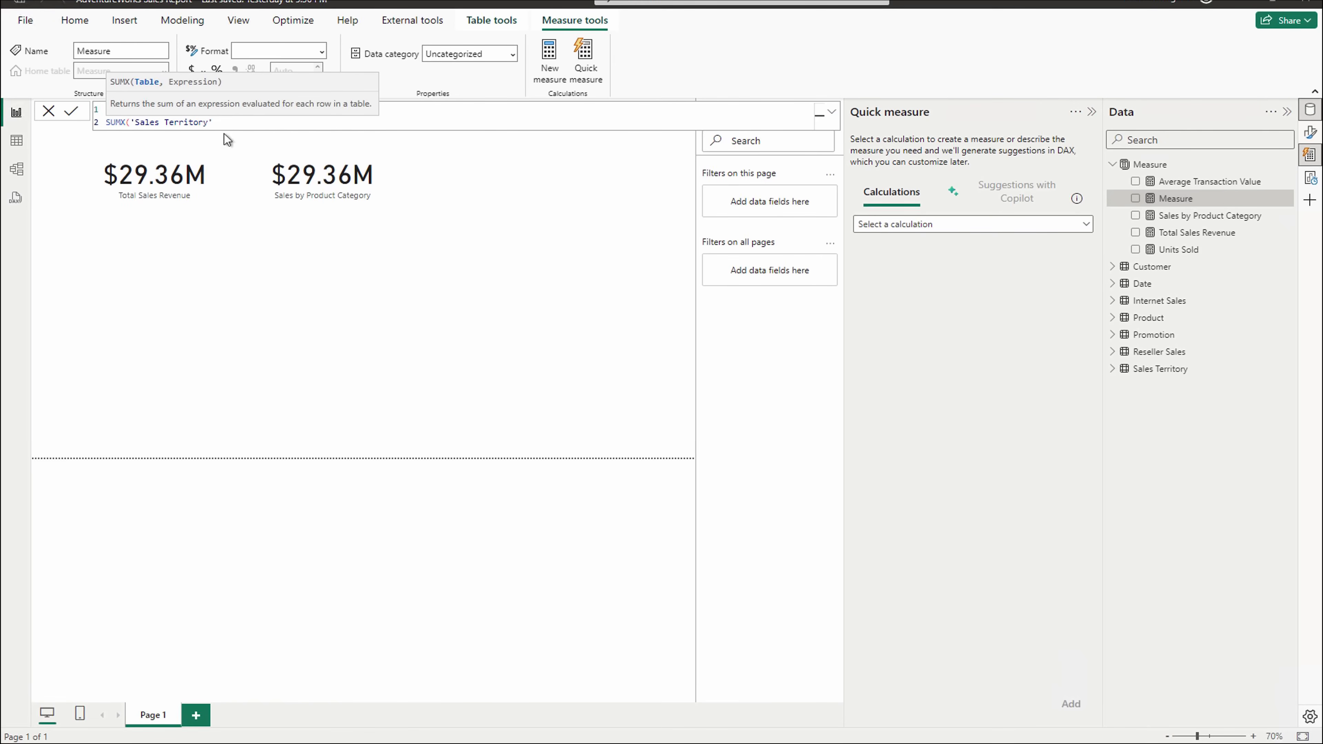
click(132, 122)
text(RELATEDTABLE()
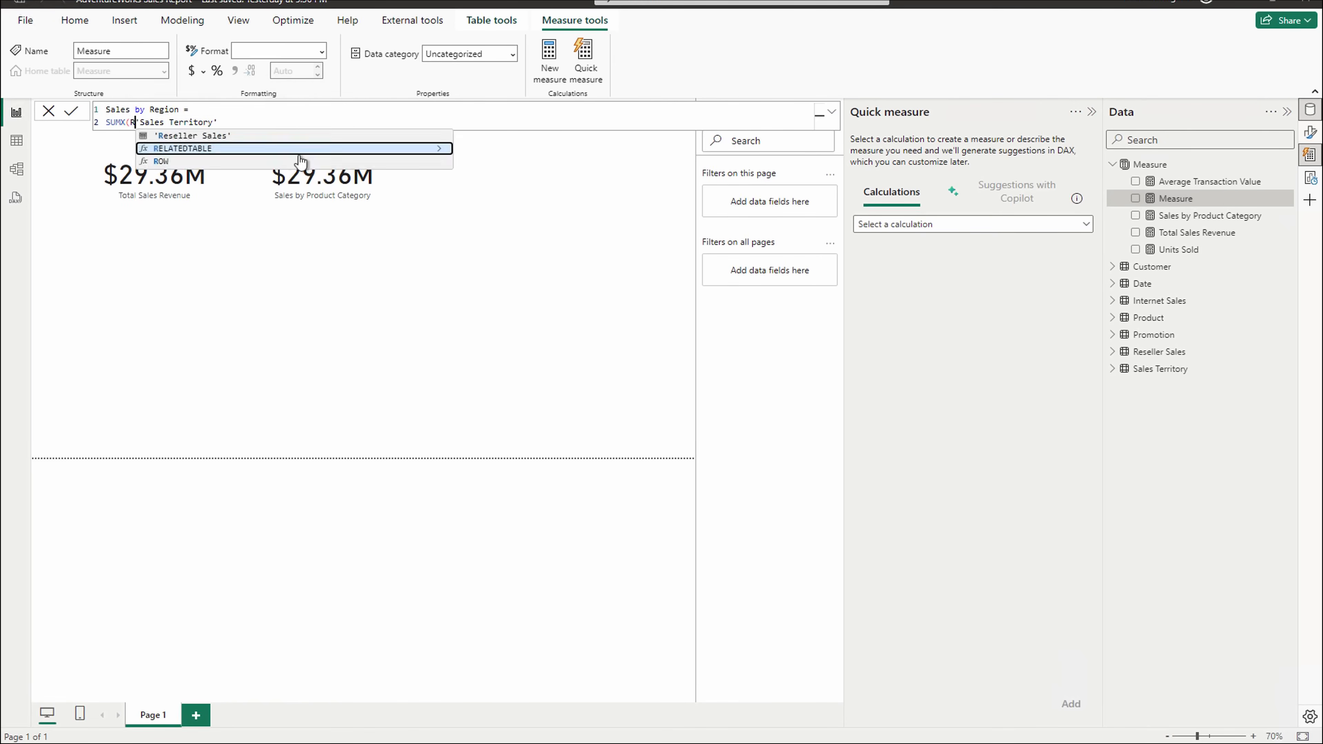
key(Tab)
- Finish Sales by Region with [Total Sales Revenue] as the SUMX expression and commit it
click(300, 120)
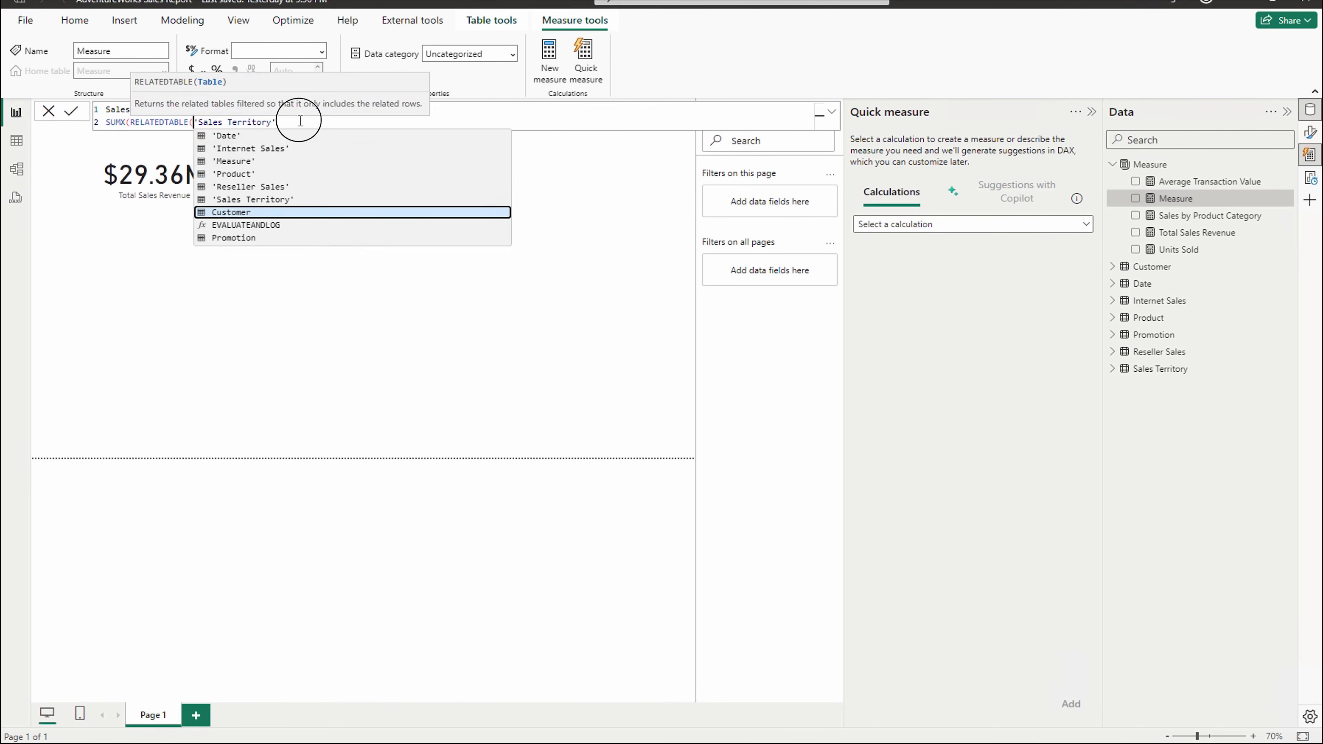
text(), )
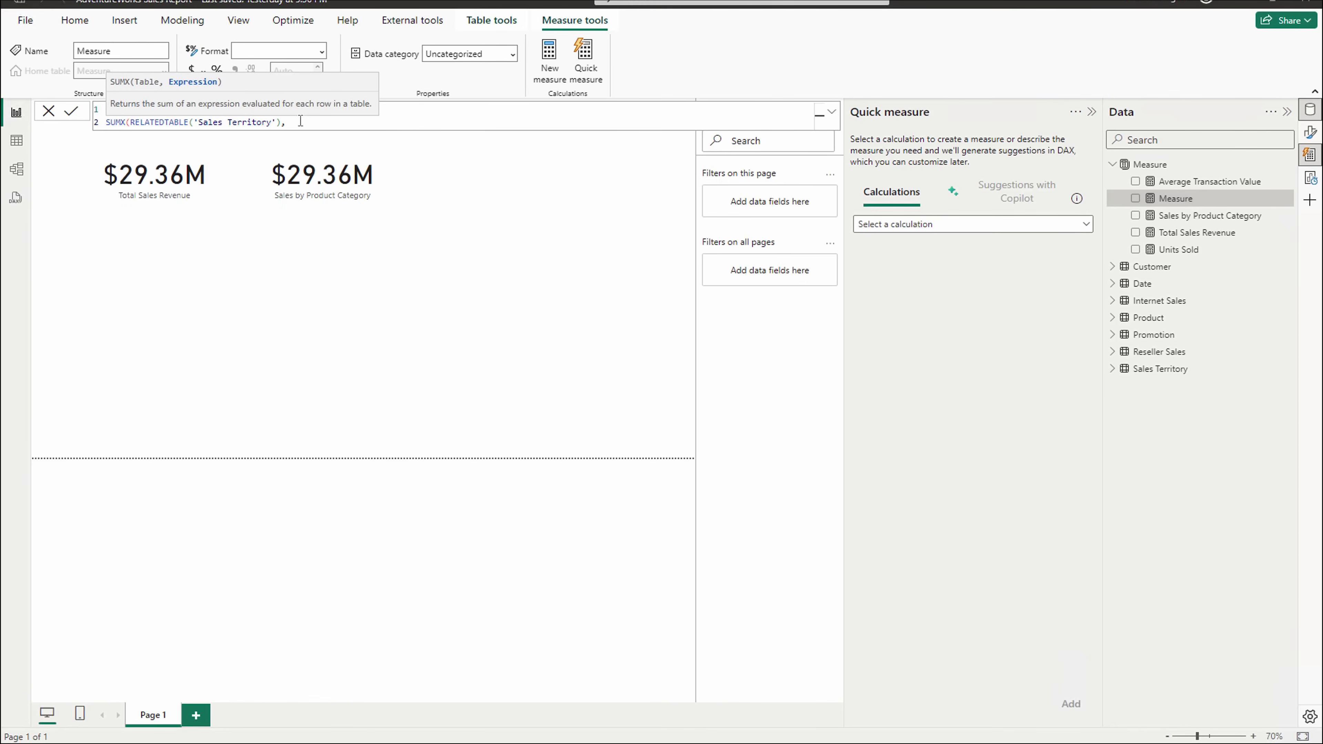
text(SUM()
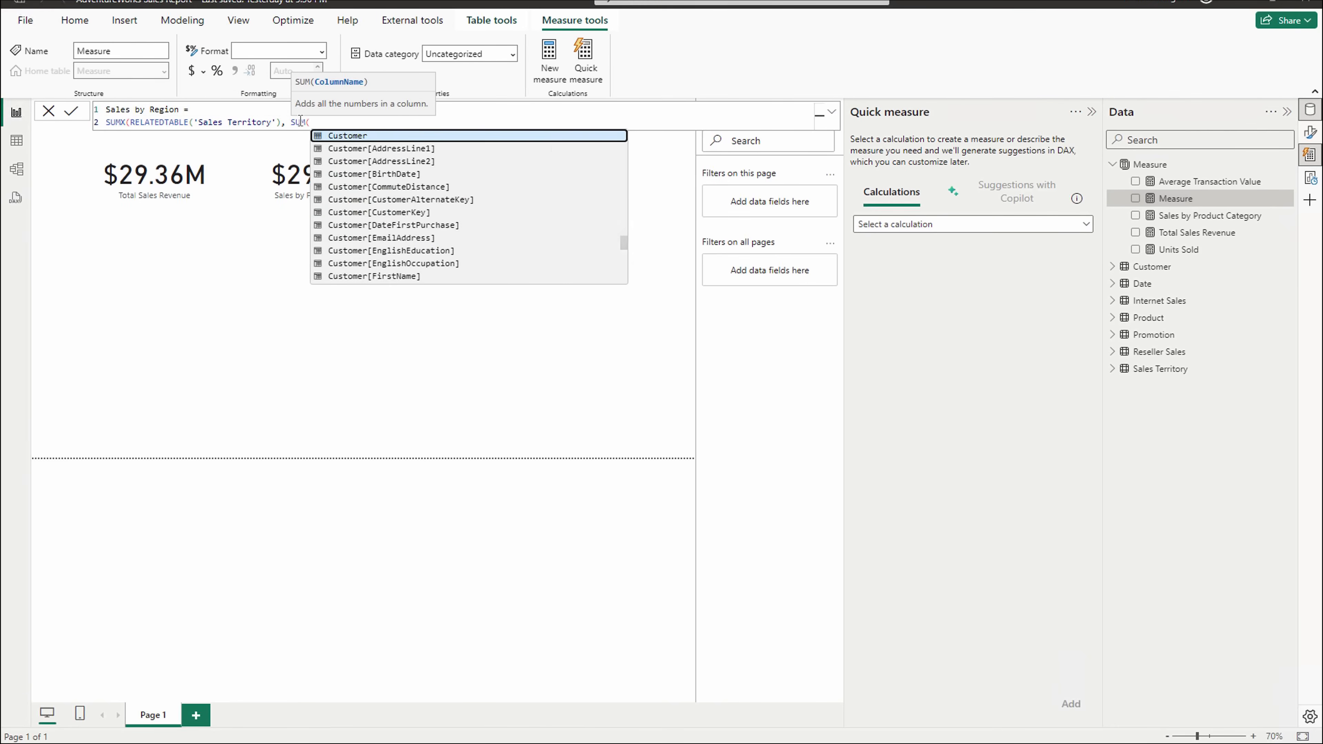
text(sales)
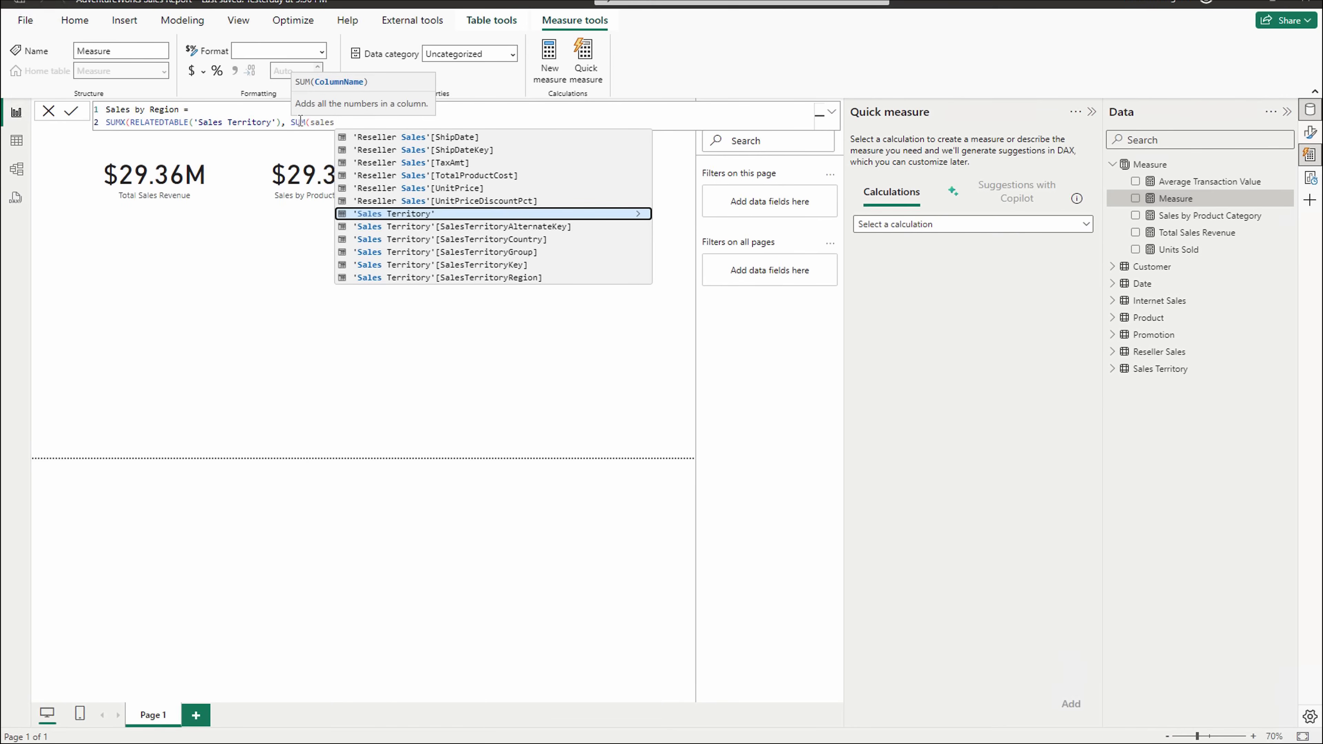
text(amount)
key(Tab)
text())
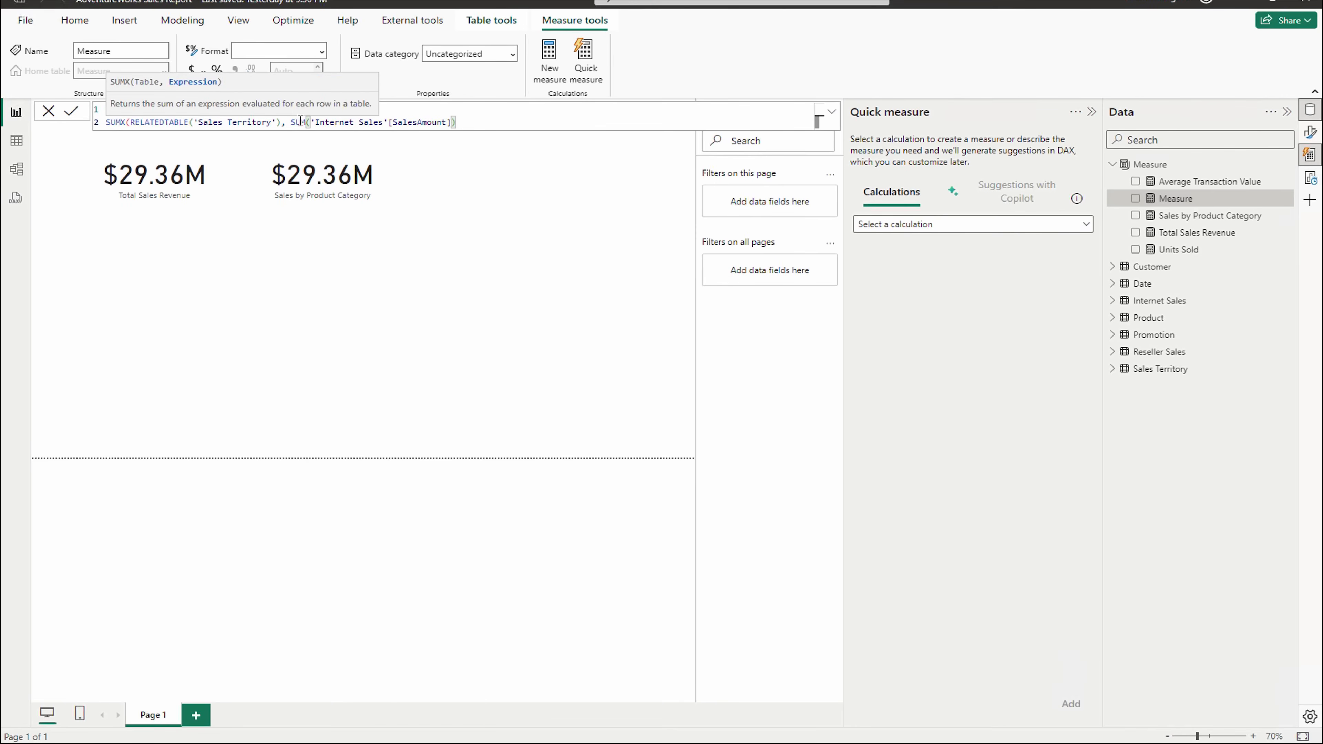
drag(288, 122, 469, 127)
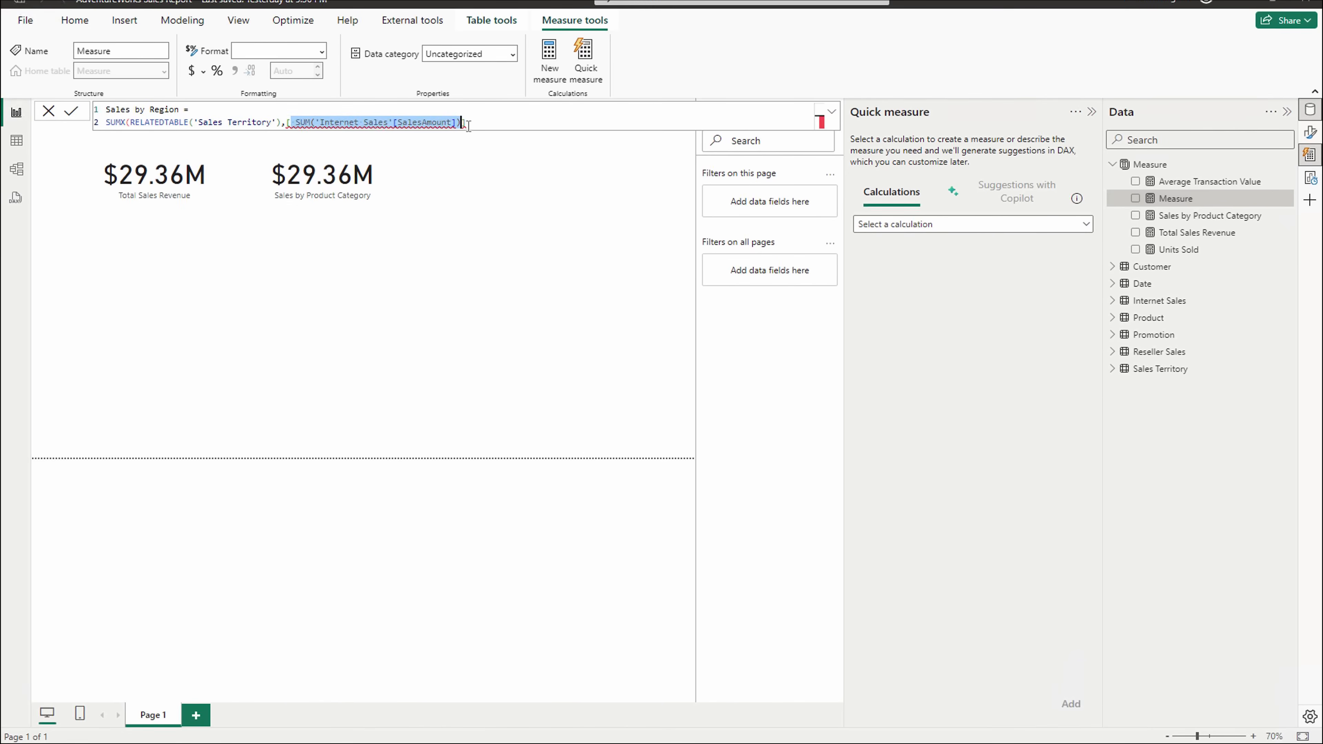
text([T)
key(Tab)
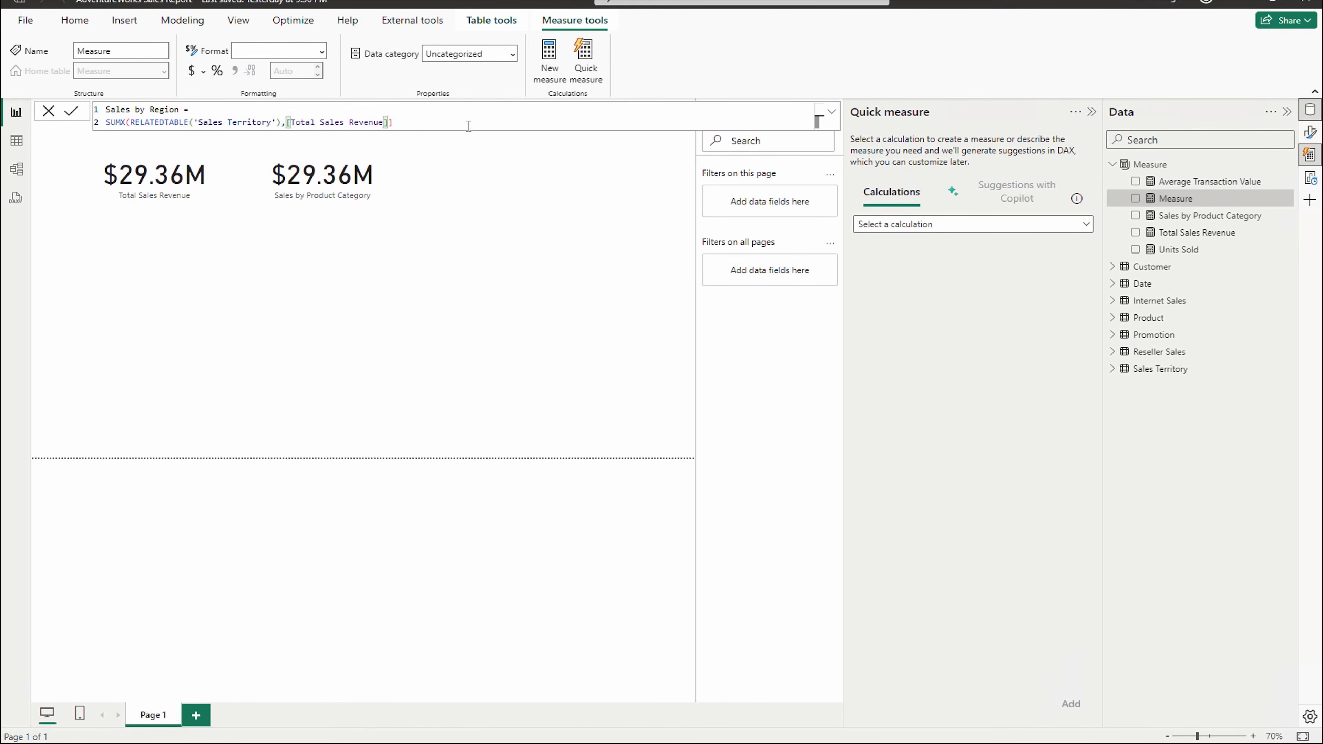
key(BackSpace)
text())
key(Return)
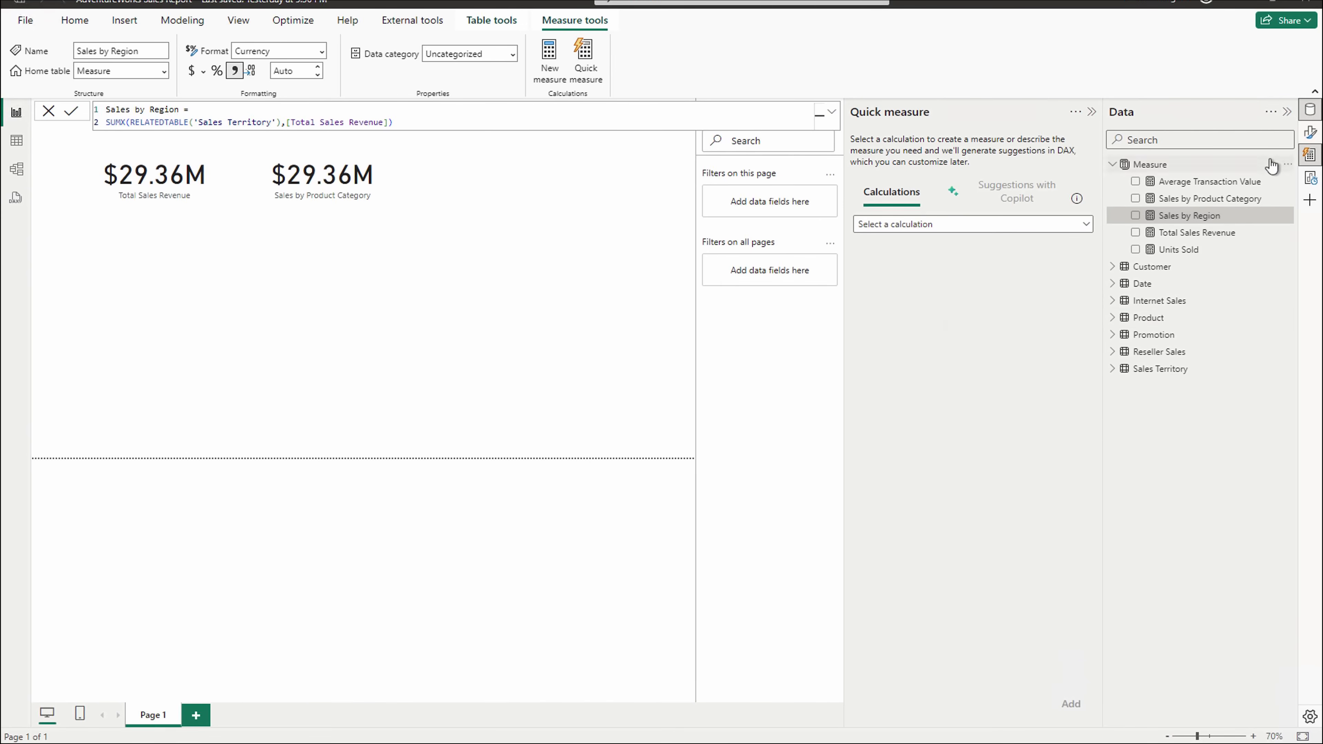
click(1288, 166)
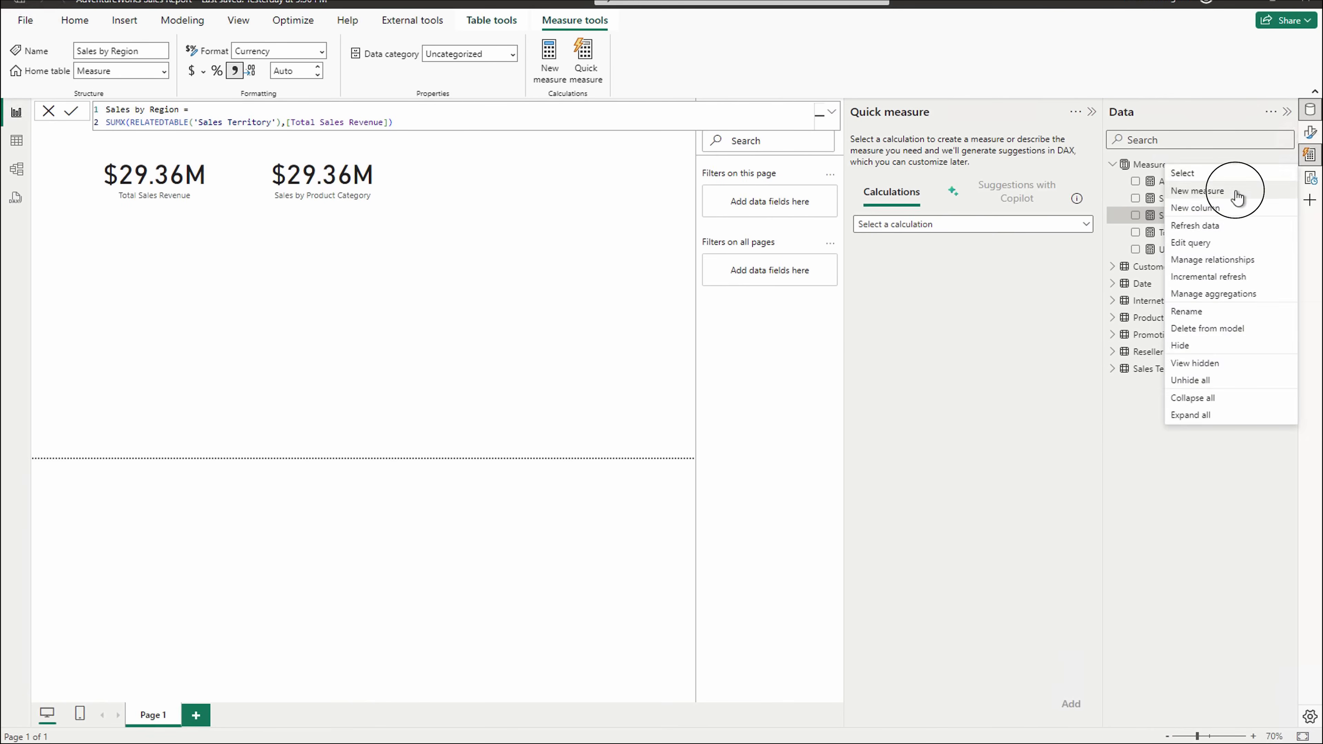
- Create a new Profit Margin measure drafted as [Total Sales Revenue] - Total Product coast/total
click(1238, 195)
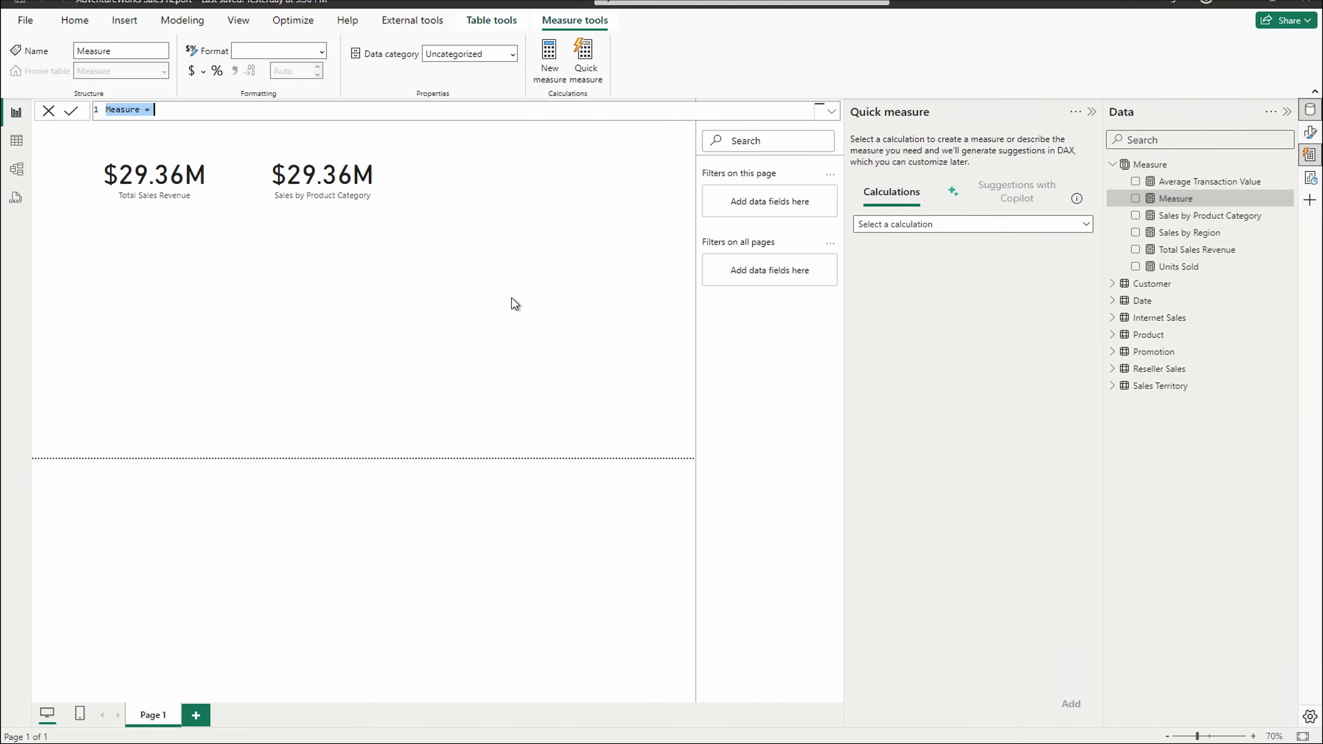
text(Profit Margin =)
text(Tot)
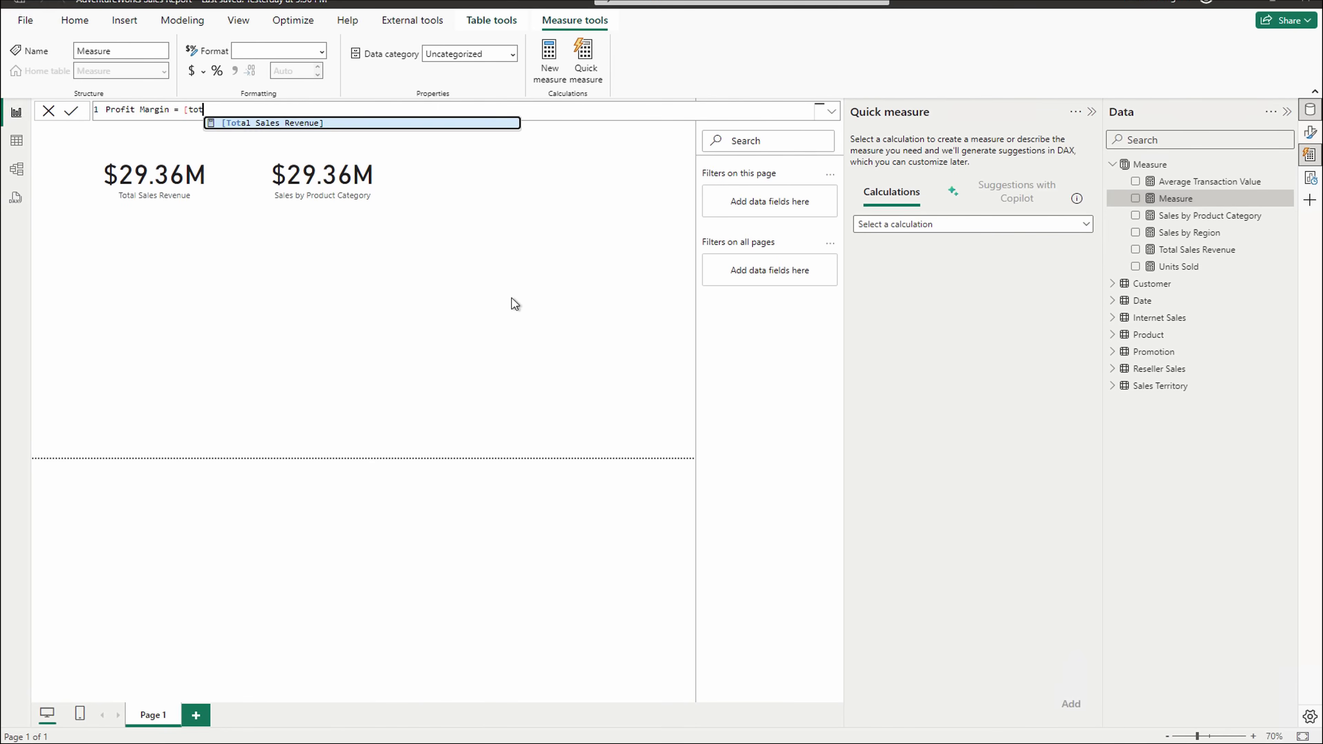
key(Tab)
text(-)
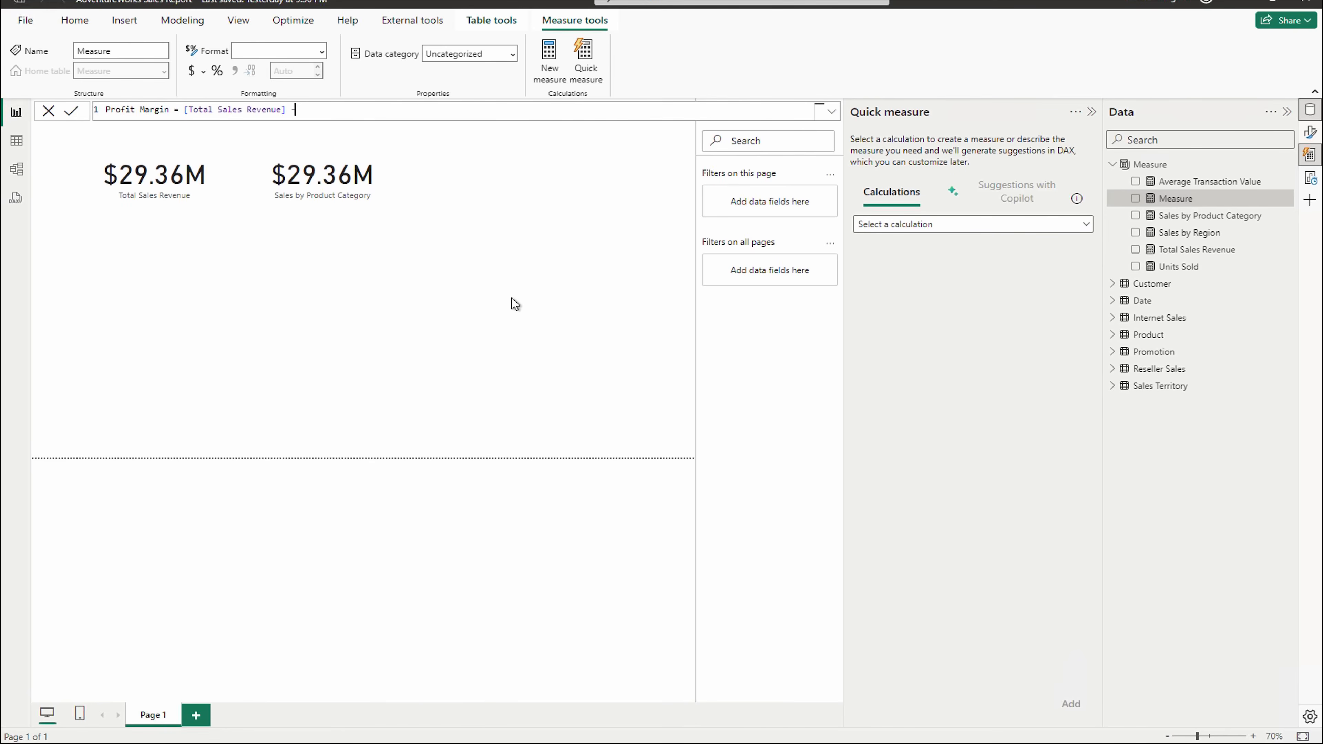
text( Total Product coast/total)
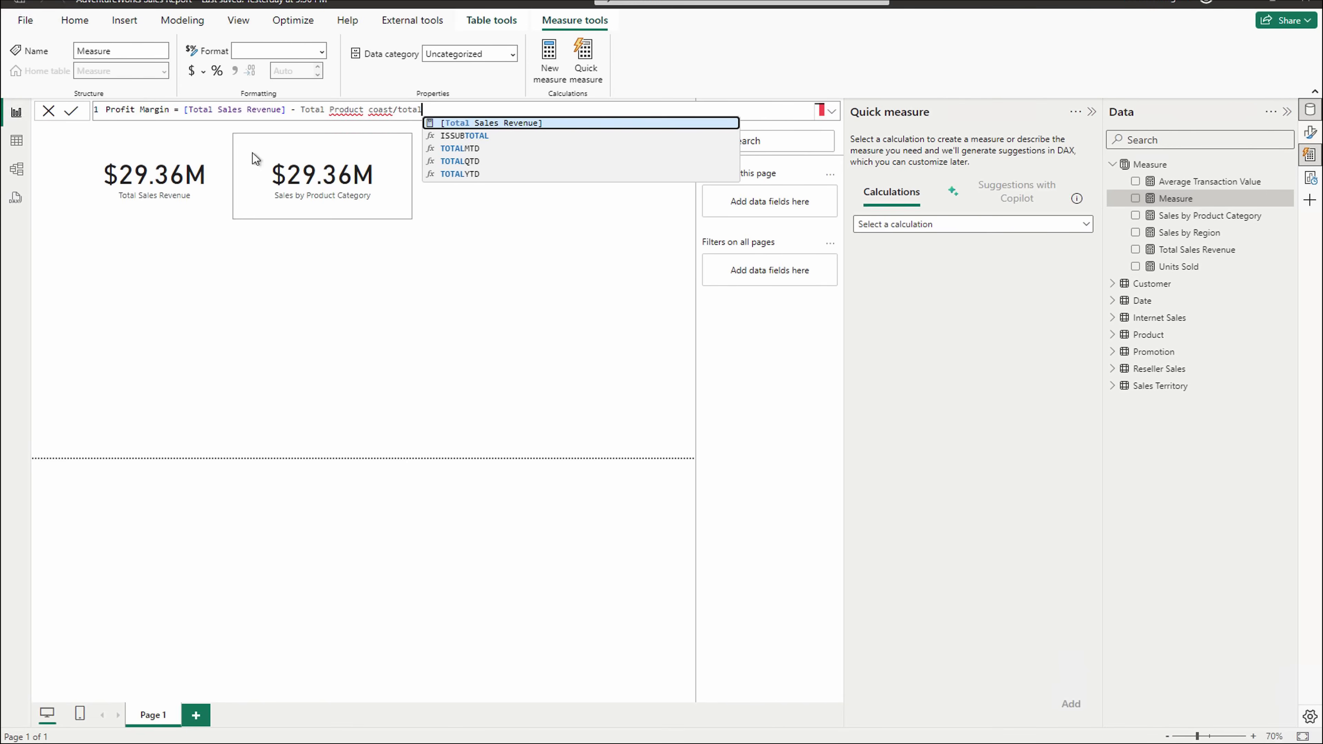
drag(184, 110, 466, 115)
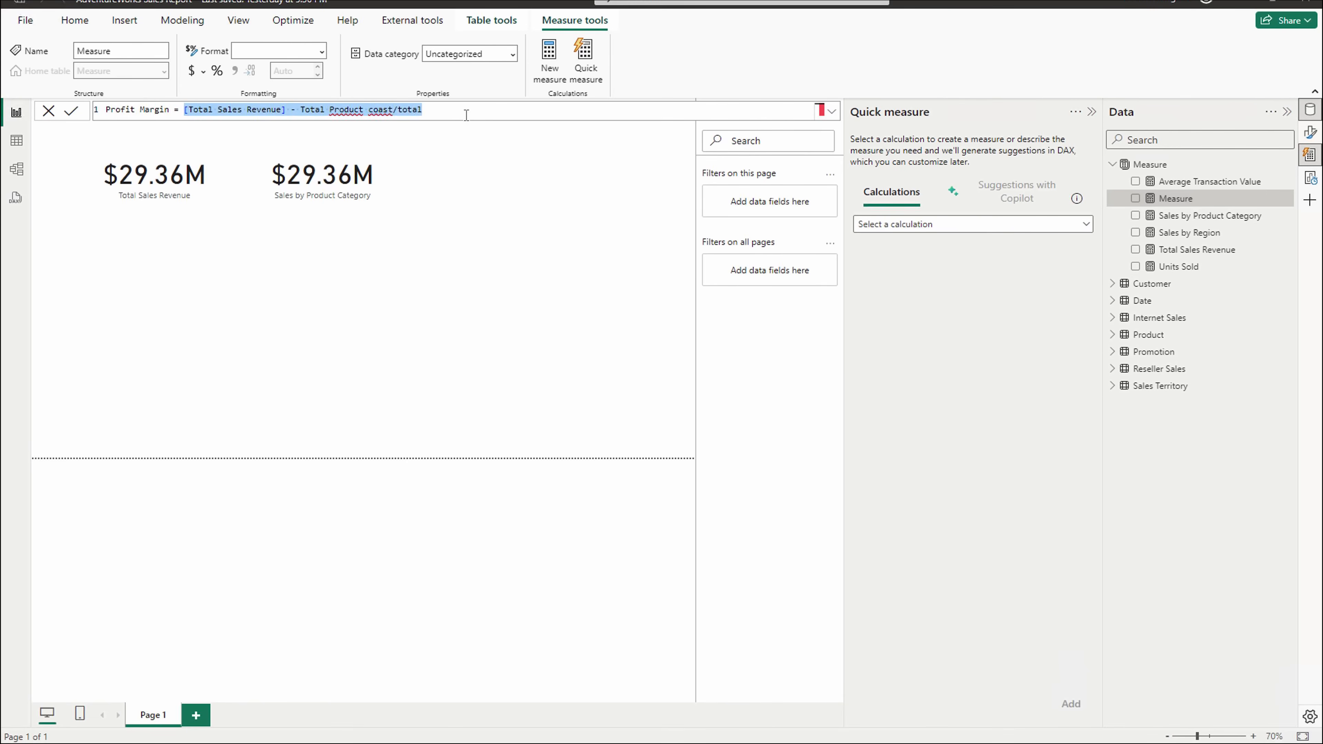
- Replace the draft with VAR _TotalProductCost = SUM('Internet Sales'[TotalProductCost])
key(BackSpace)
key(shift+Return)
key(shift+Return)
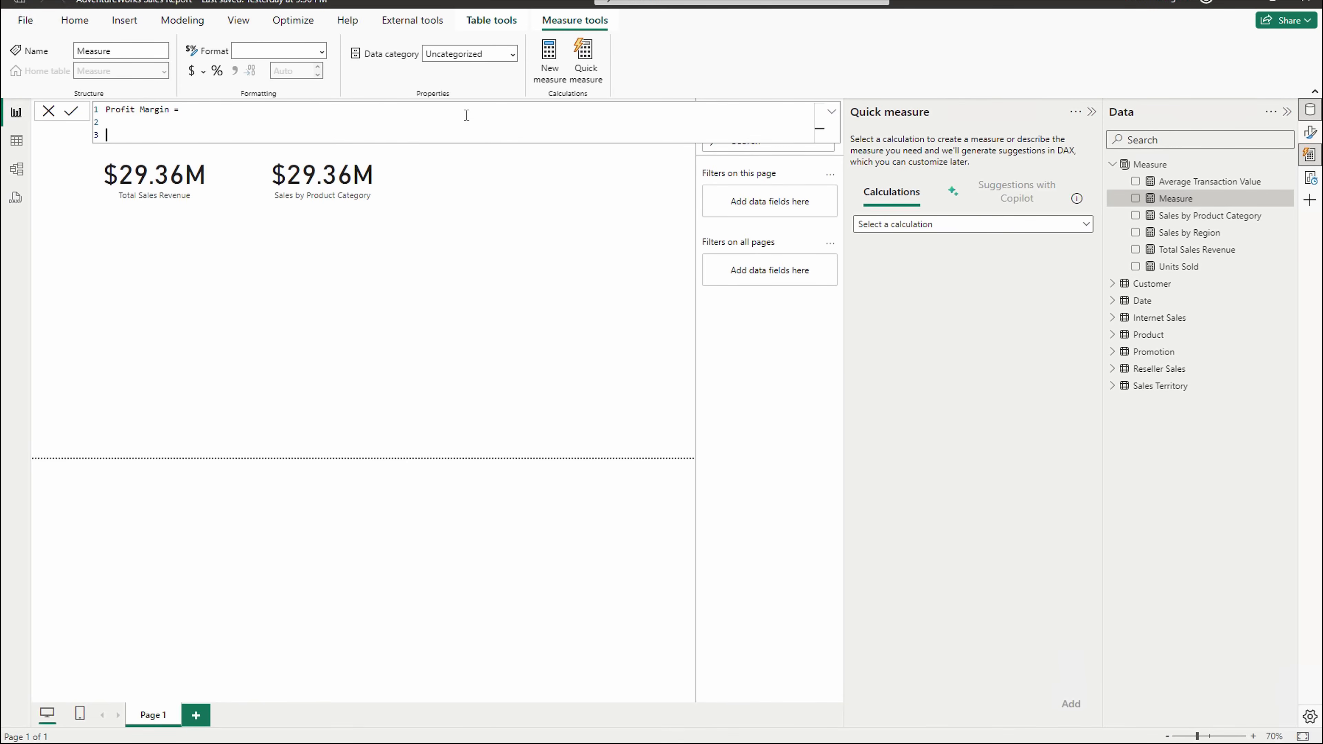
text(VAR _TotalProductCost =)
text(SUM()
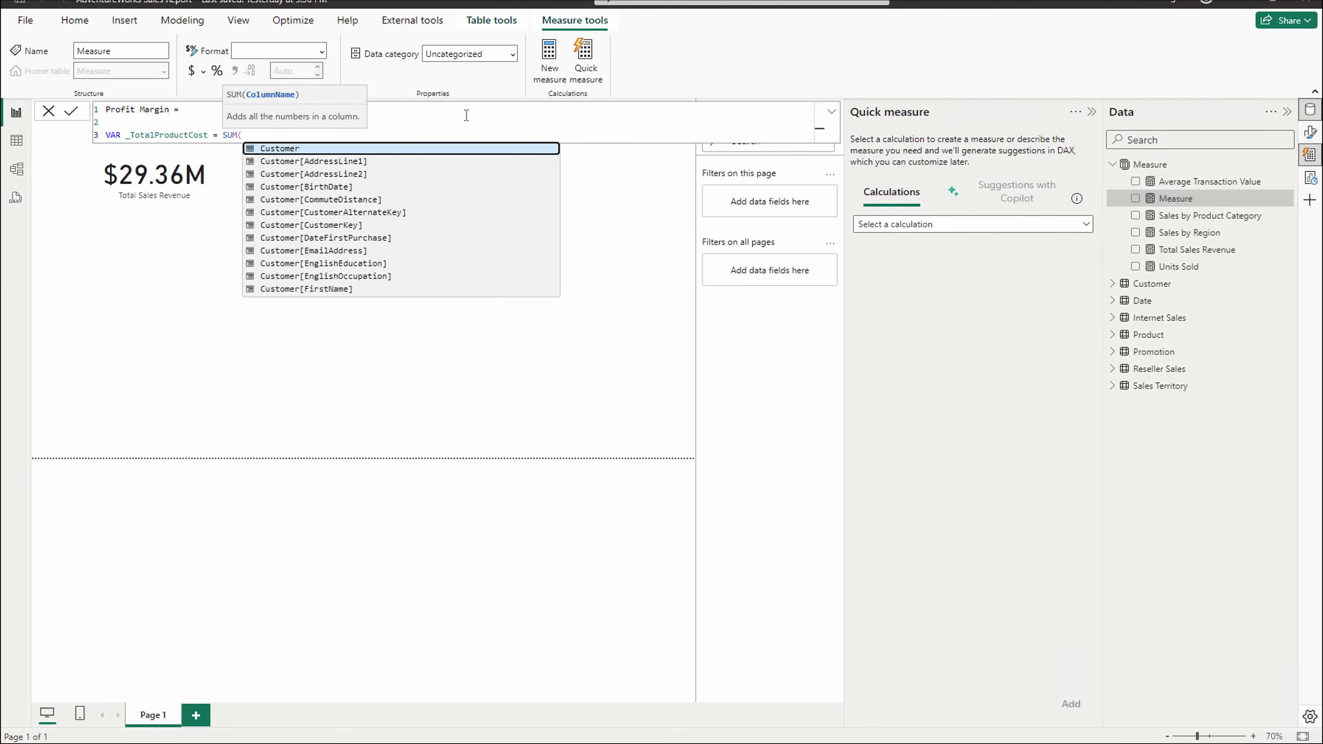
text(product)
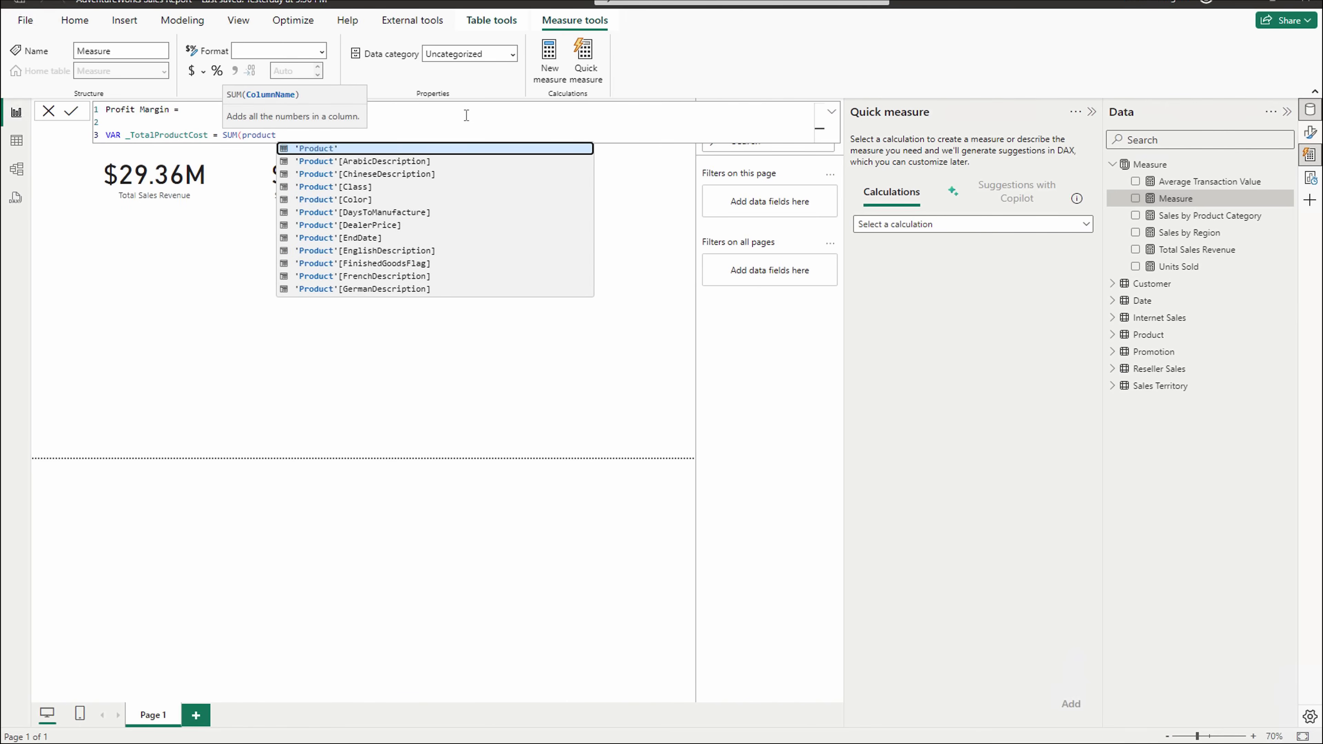
text(cos)
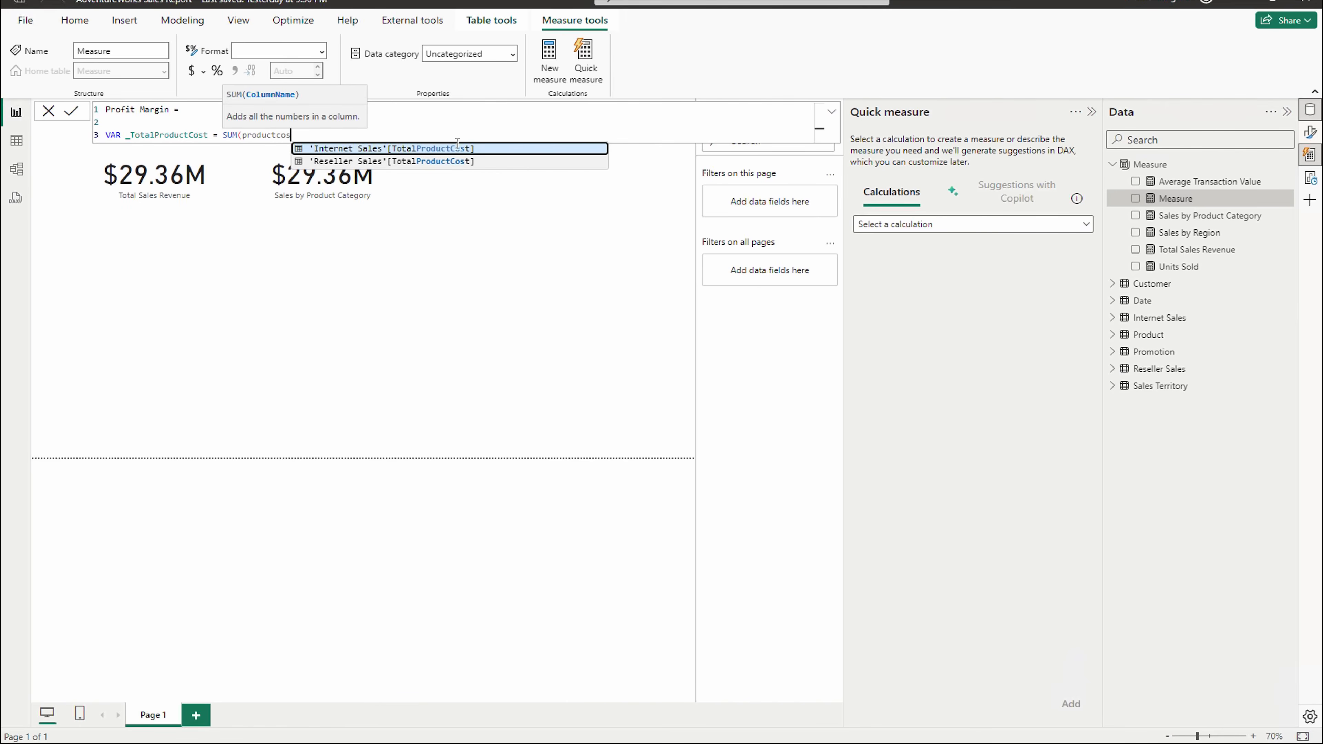
click(430, 150)
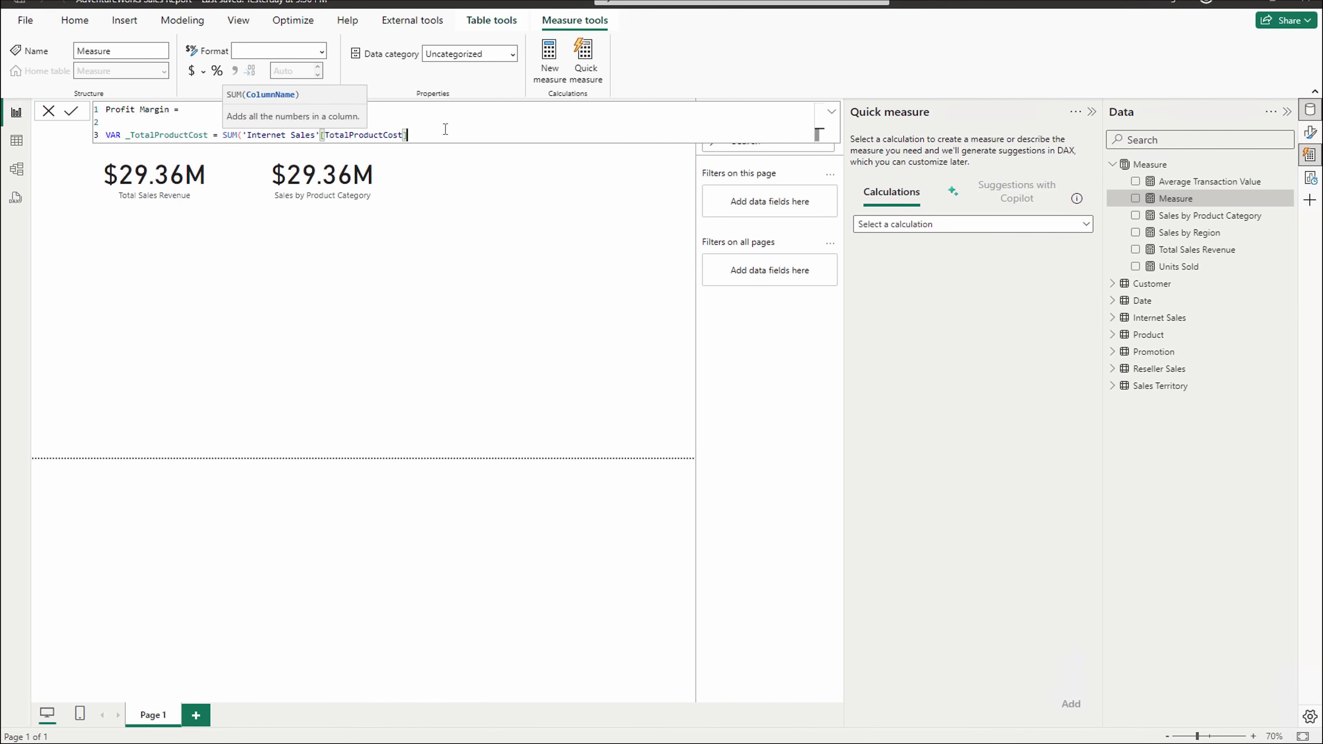
text())
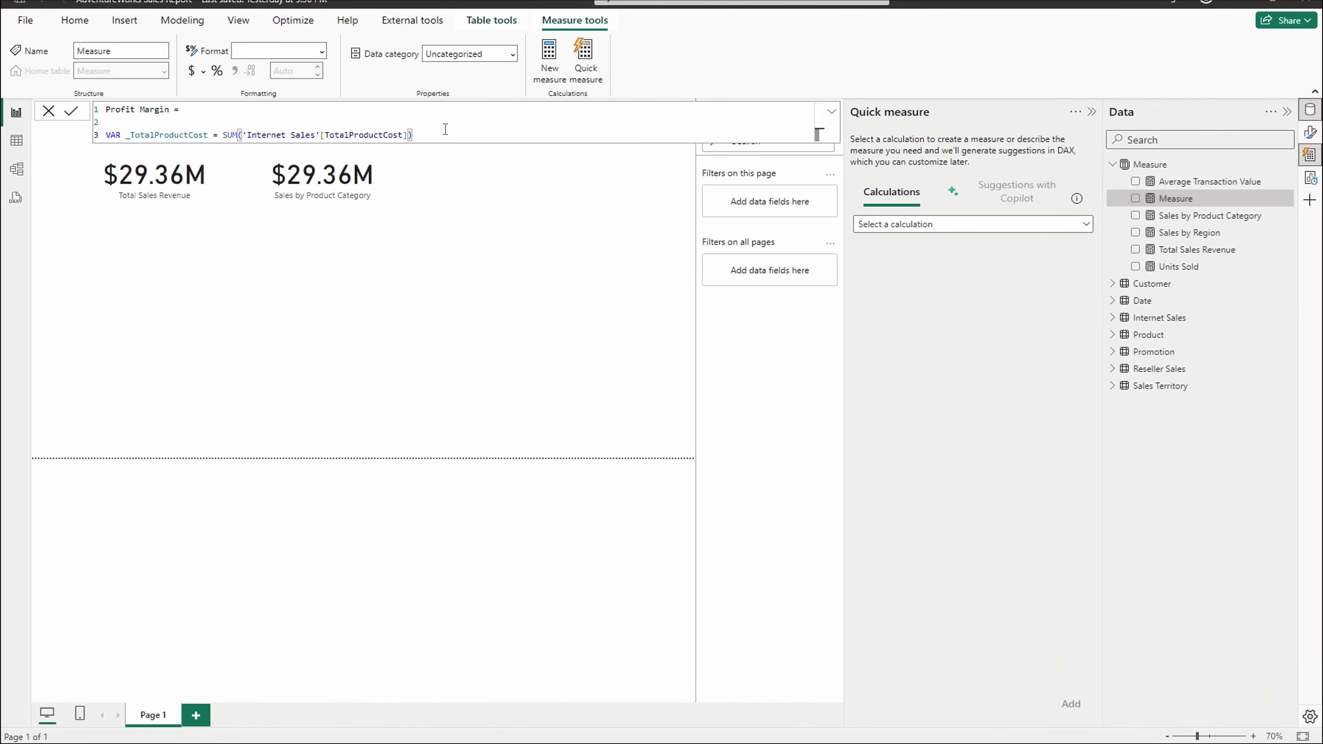
key(shift+Return)
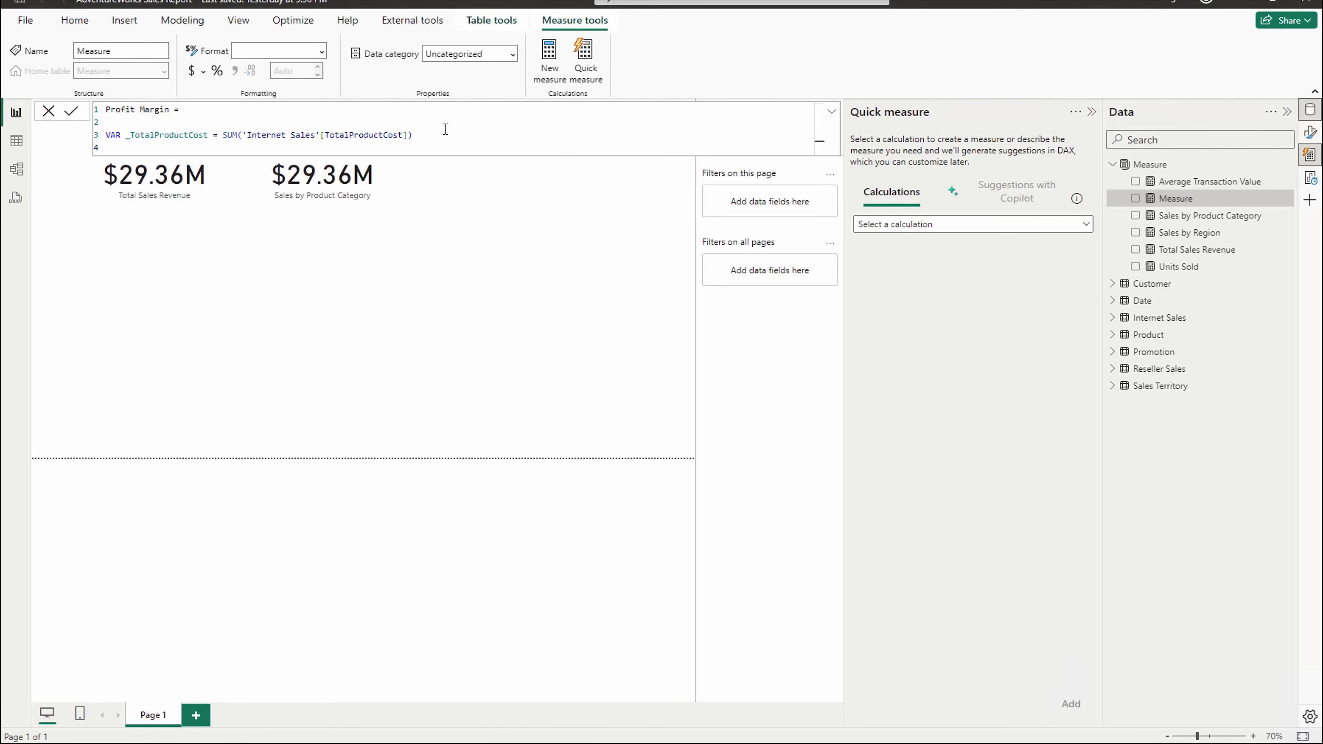
- Add RETURN DIVIDE([Total Sales Revenue] - _TotalProductCost, [Total Sales Revenue], BLANK())
key(shift+Return)
key(shift+Return)
text(RETURN )
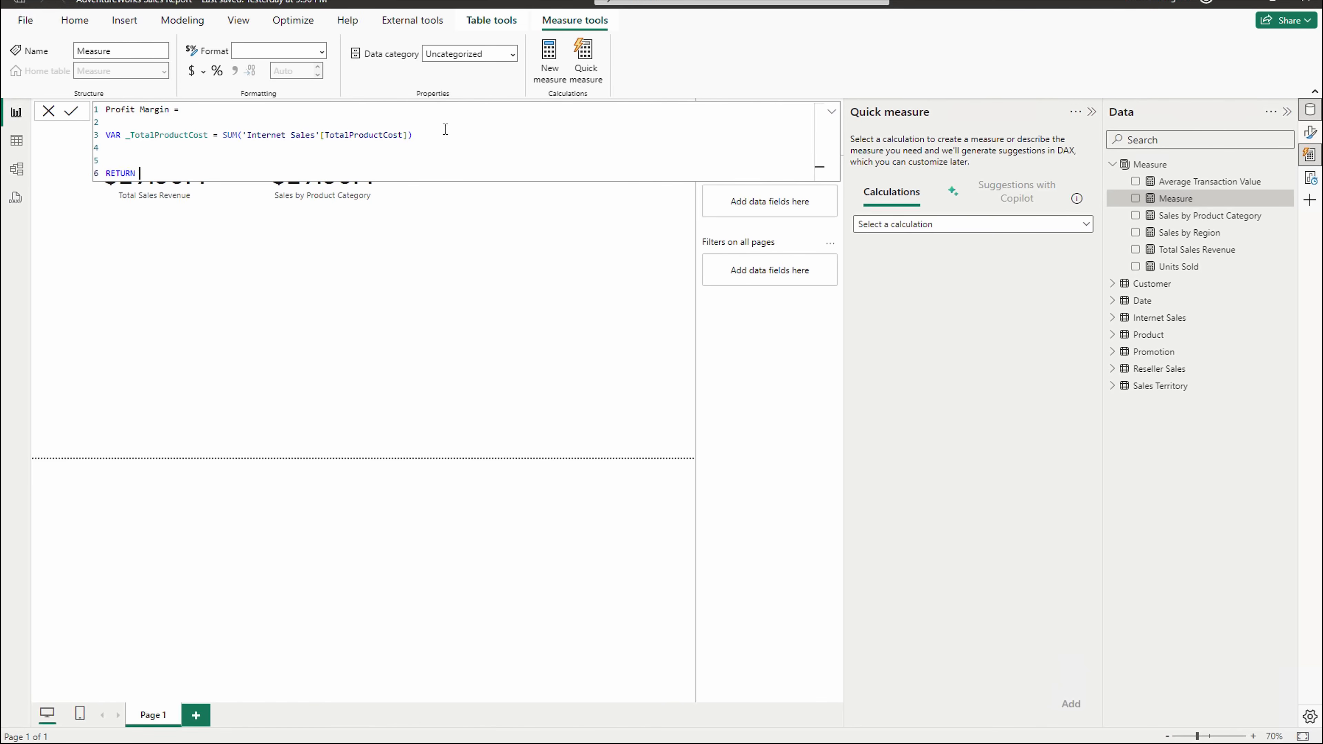
text(D)
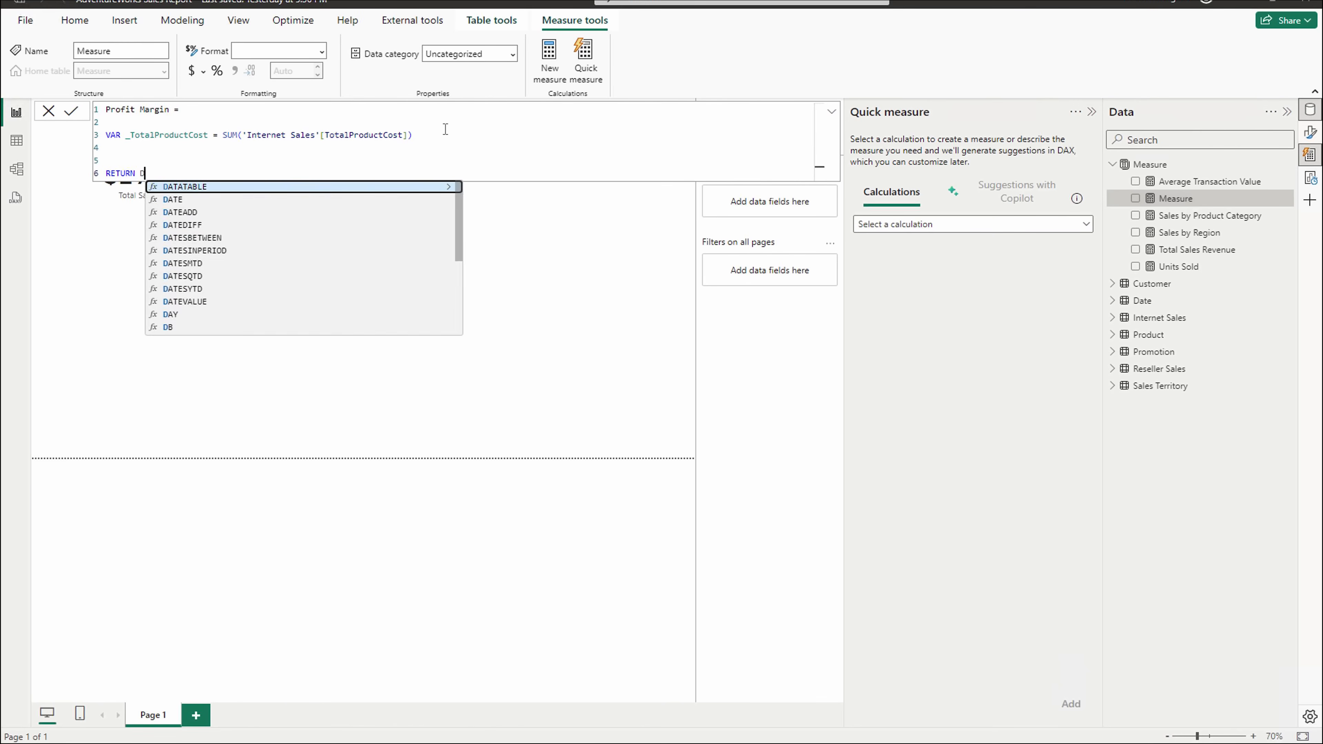
text(IVIDE)
key(Tab)
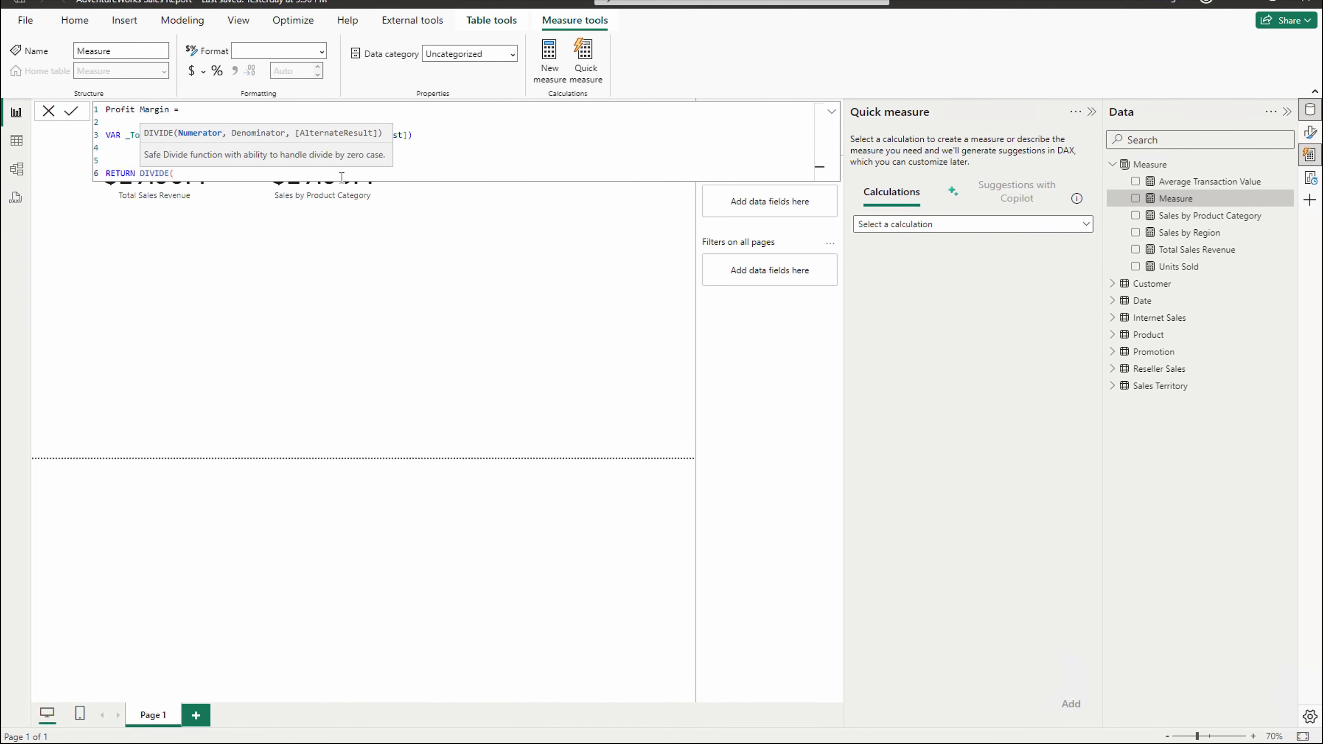
text([tot)
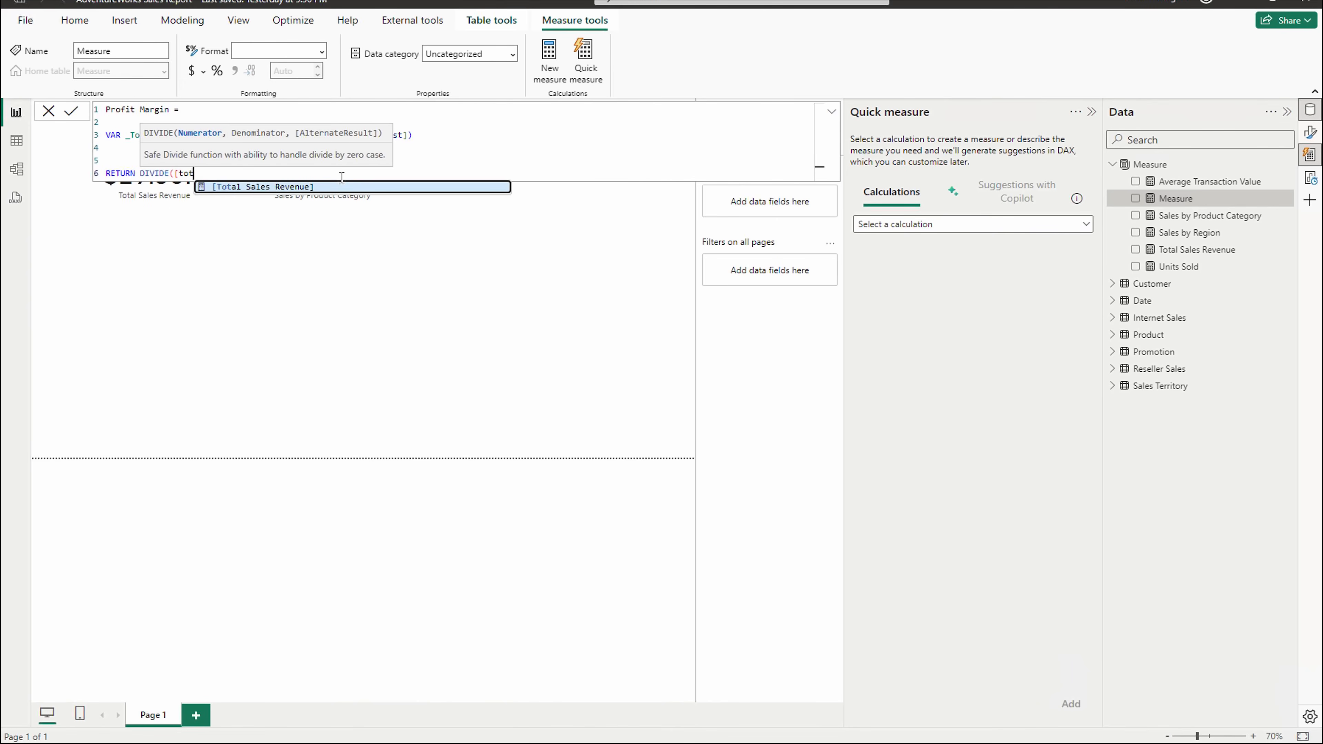
key(Tab)
text(-)
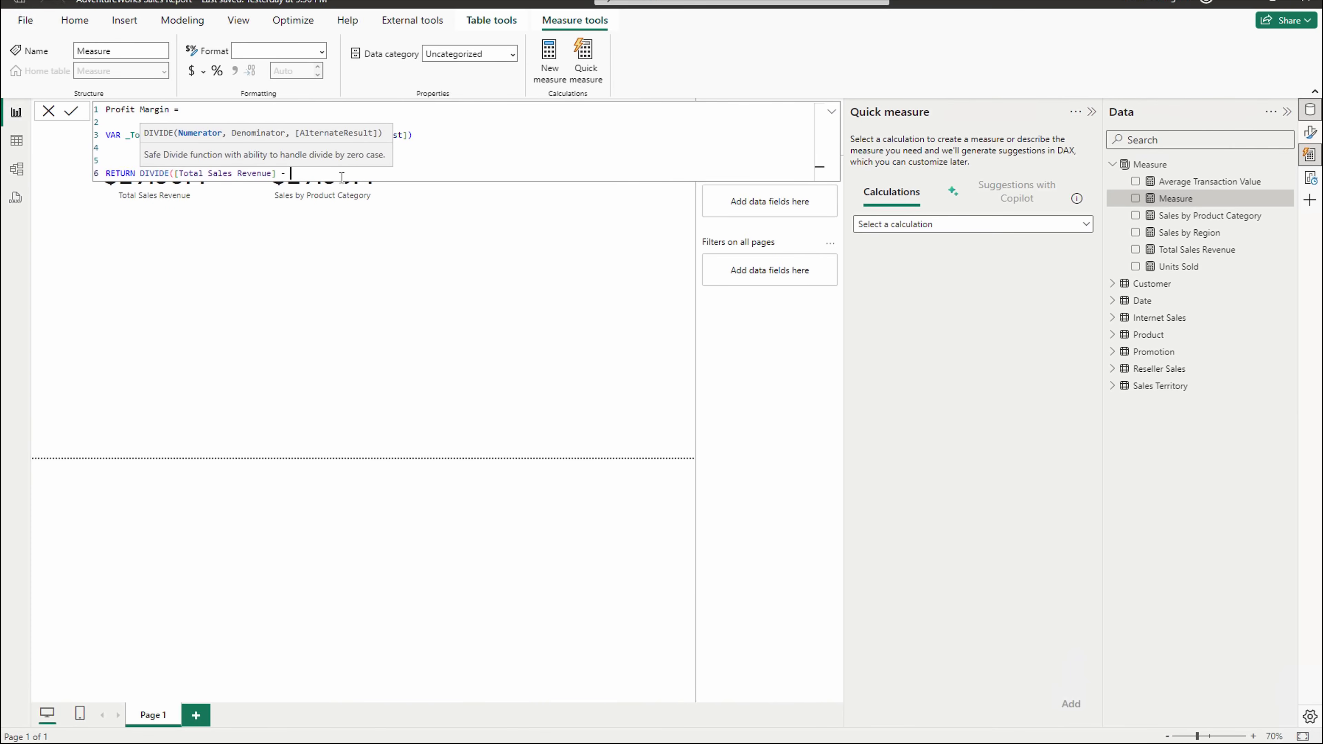
text( _)
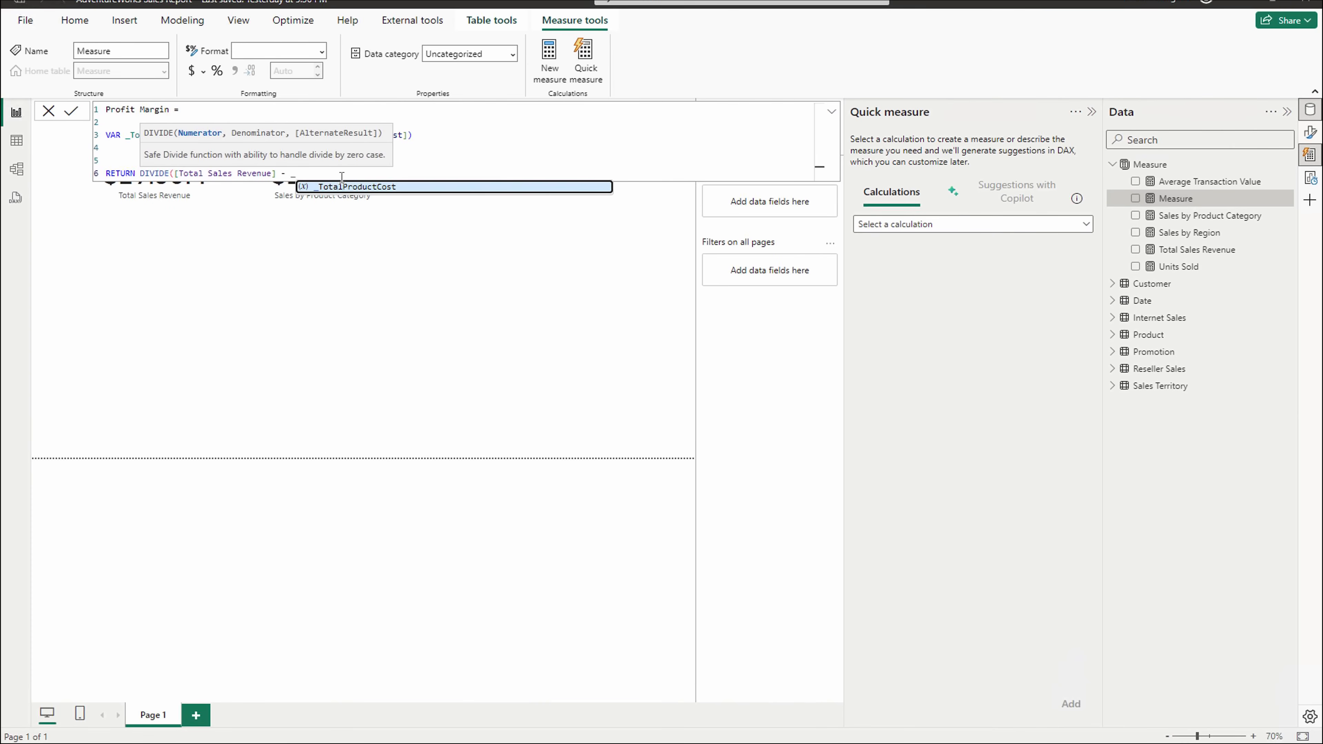
click(335, 187)
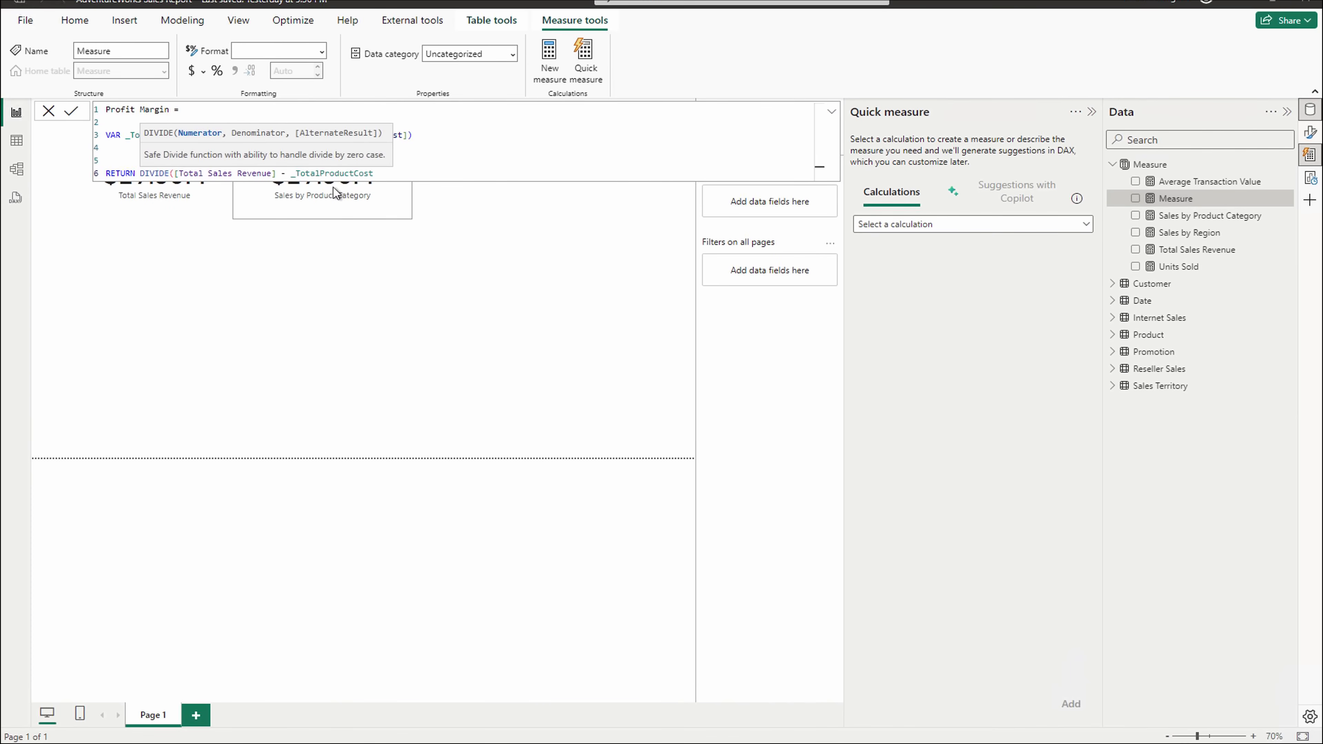
text(, tota)
key(Tab)
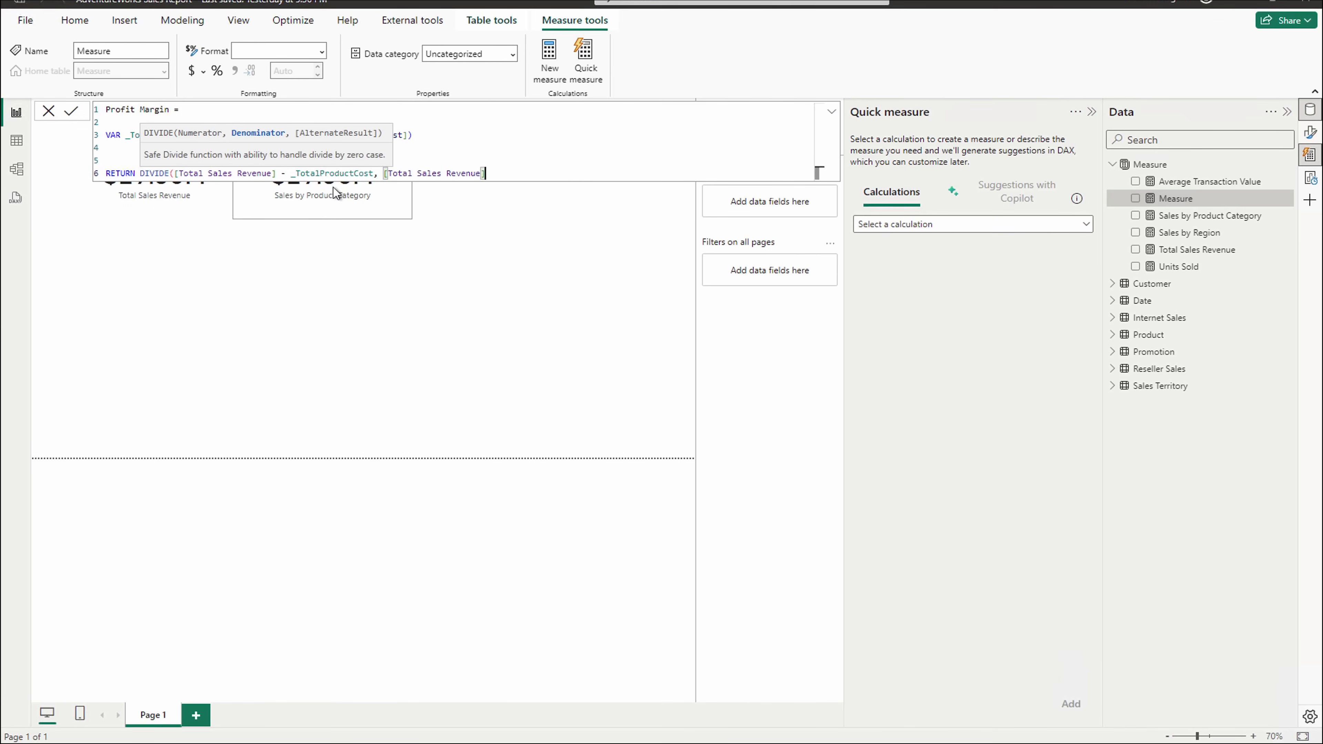
text(, )
text(blank)
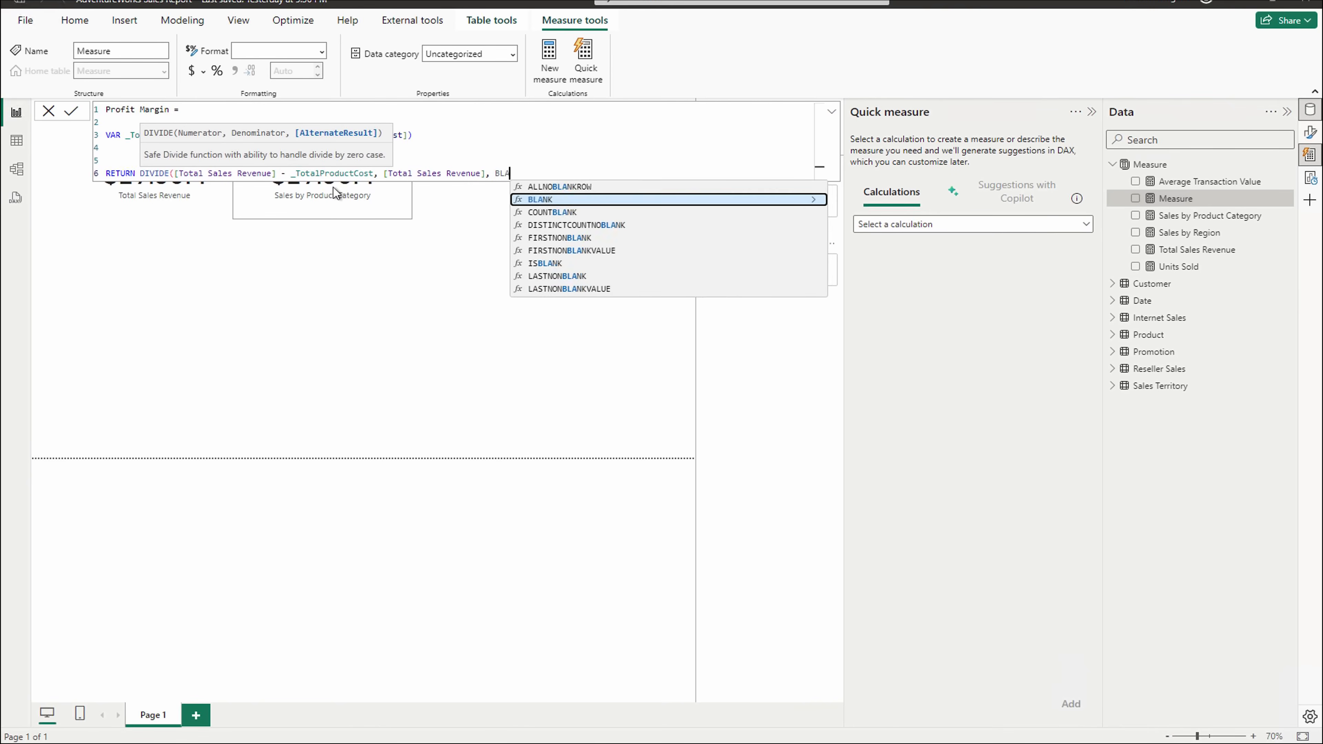
key(Tab)
key(End)
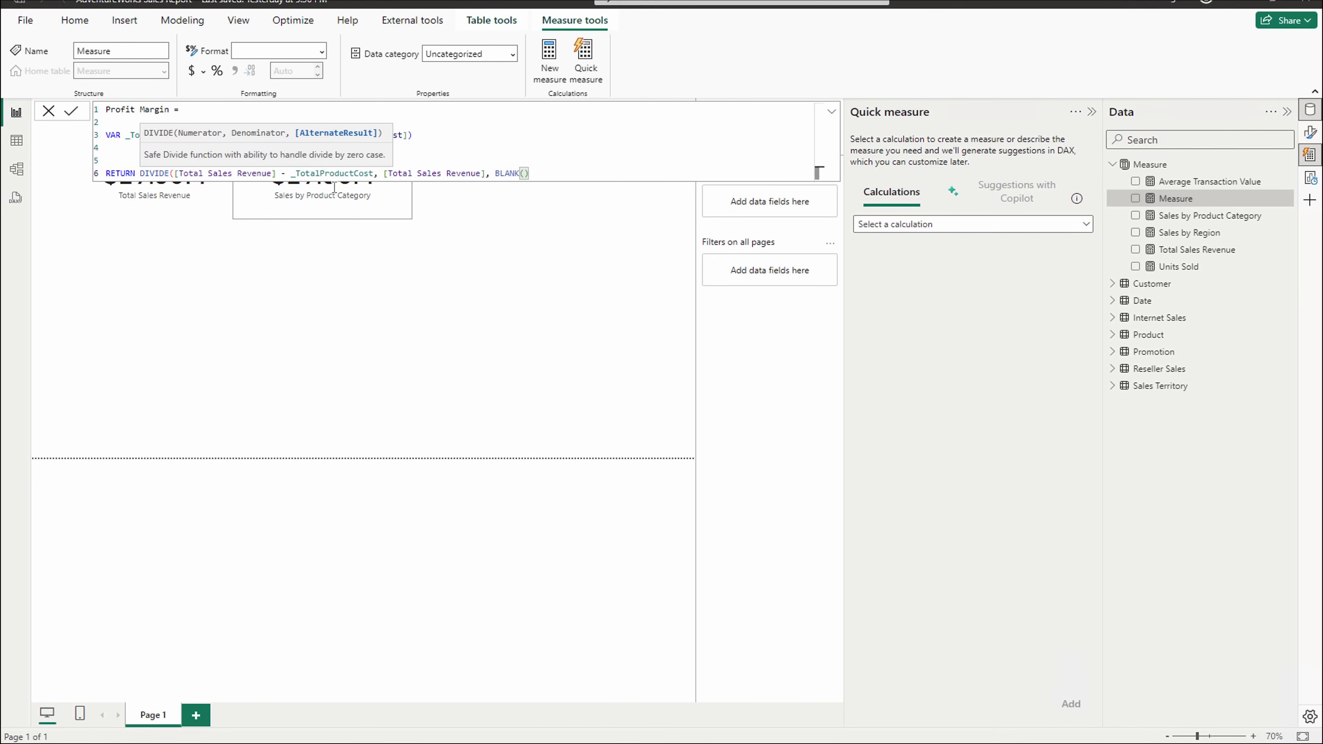
key(shift+Return)
- Close the DIVIDE call and commit the Profit Margin measure
text())
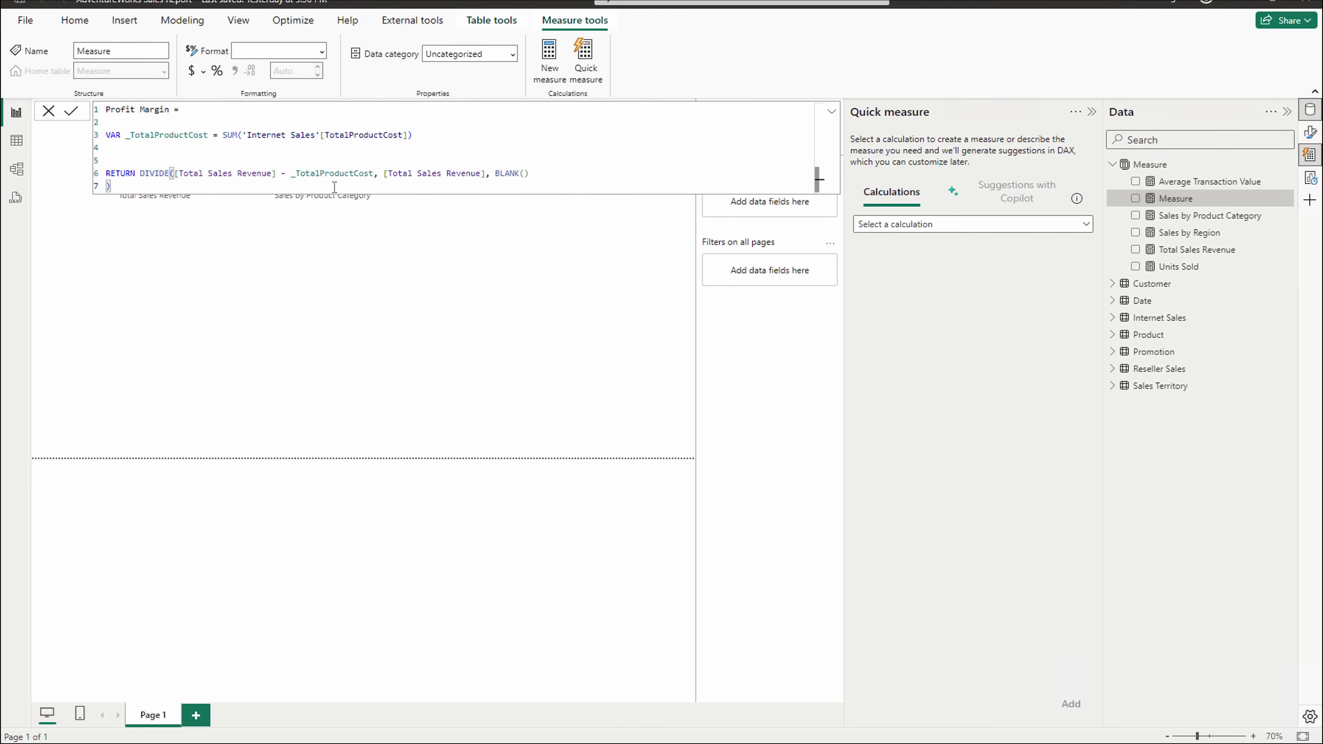
key(Return)
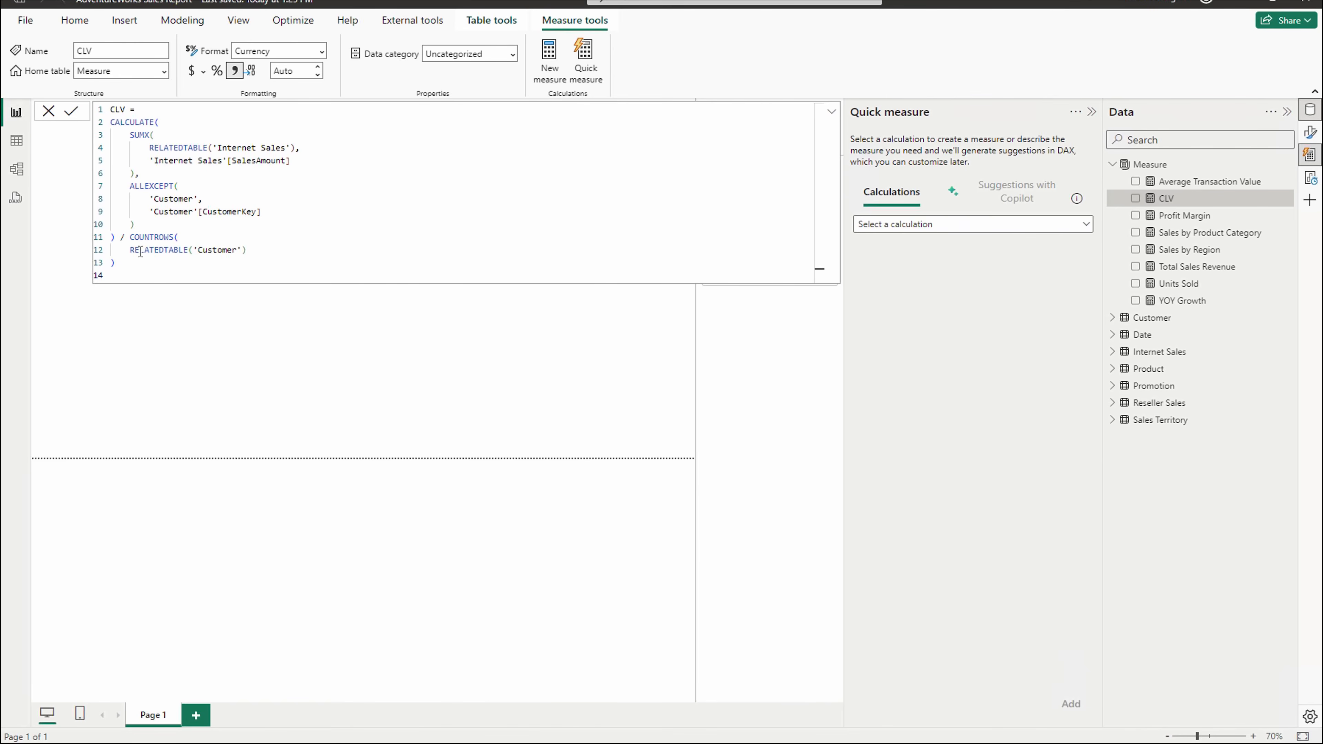
drag(130, 250, 248, 256)
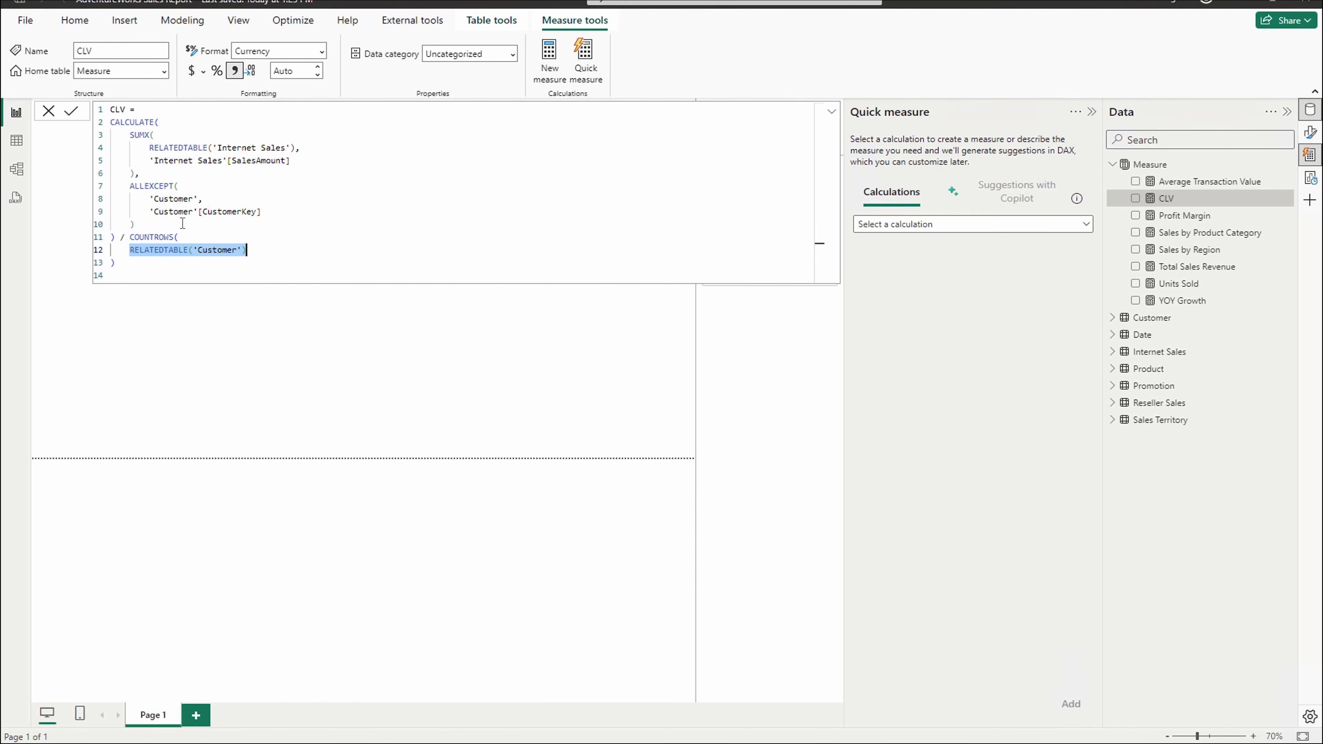
click(147, 135)
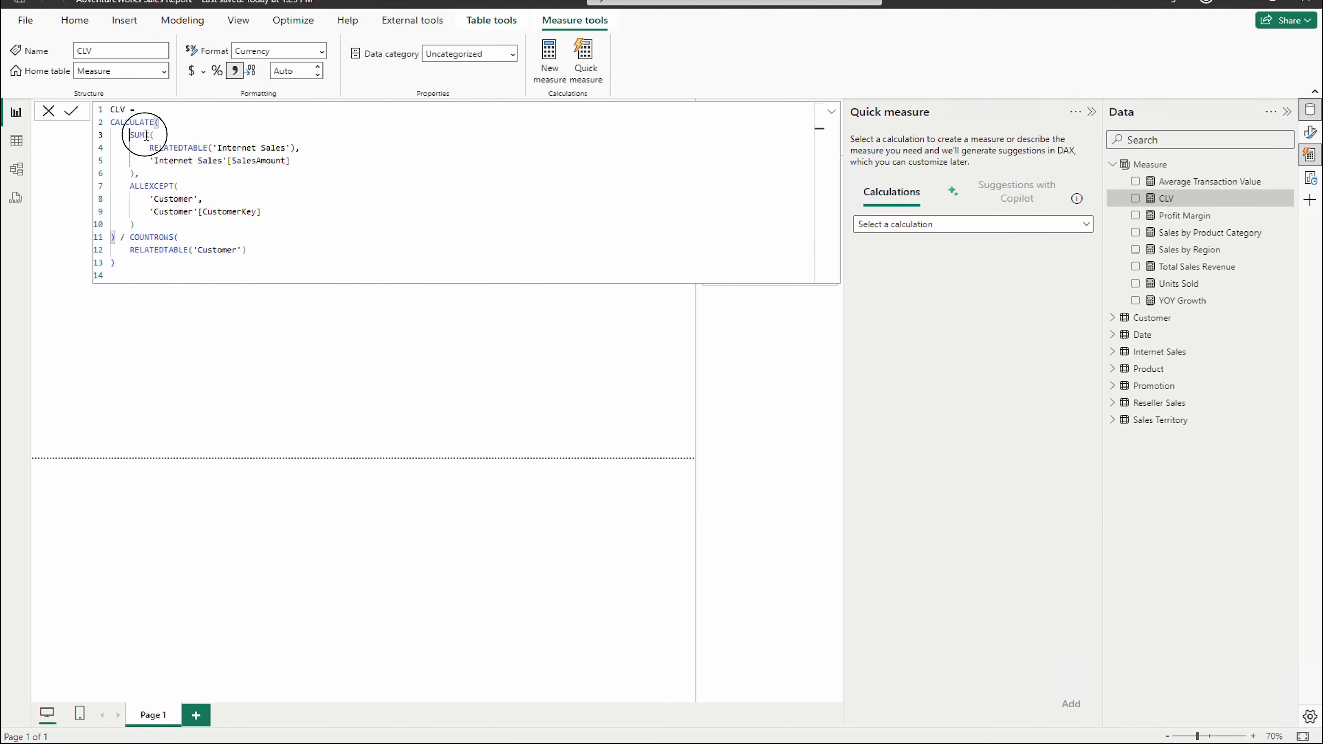
drag(146, 135, 175, 166)
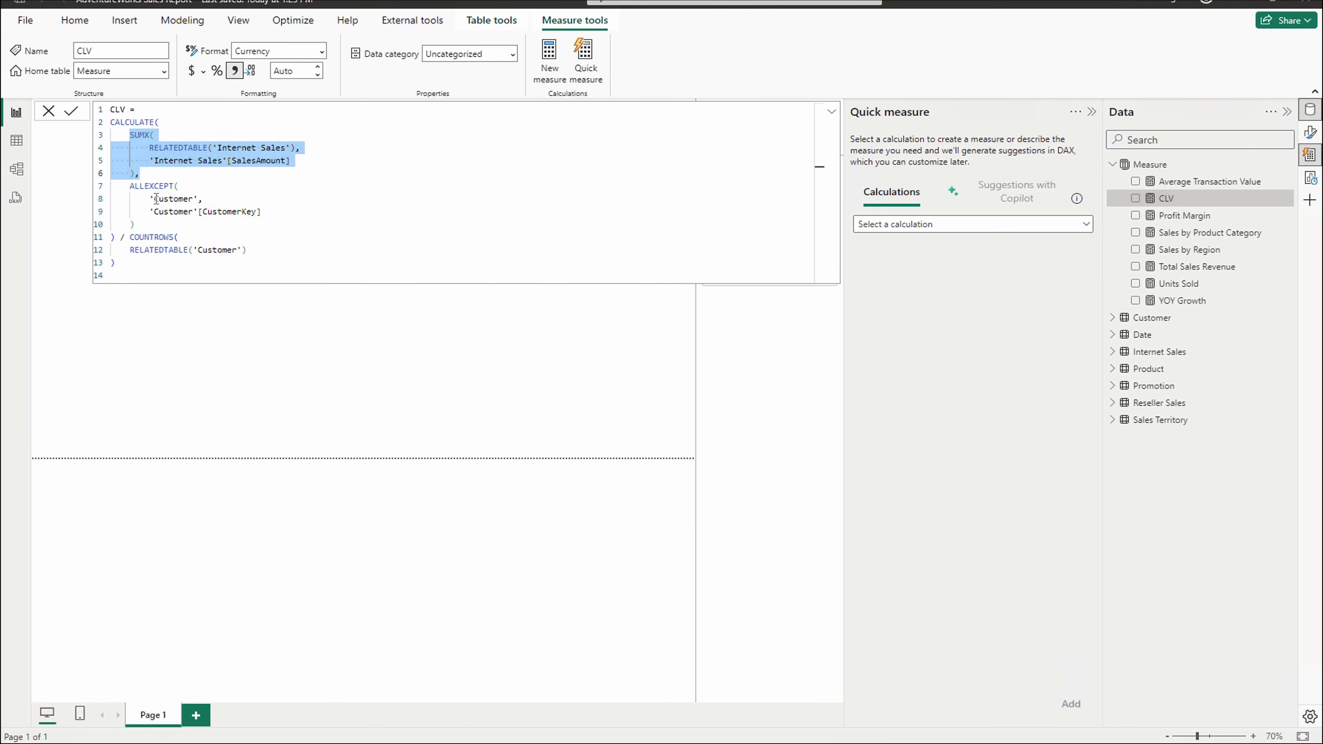
drag(153, 199, 229, 216)
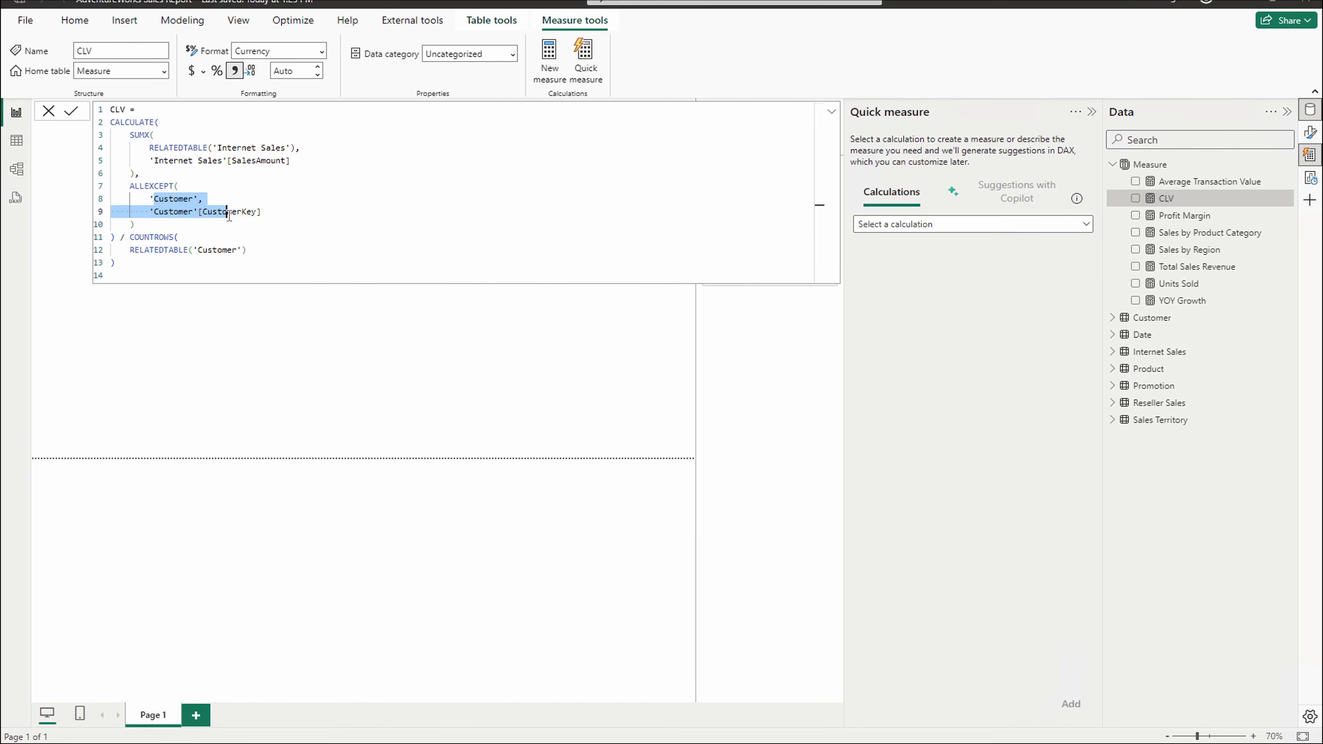